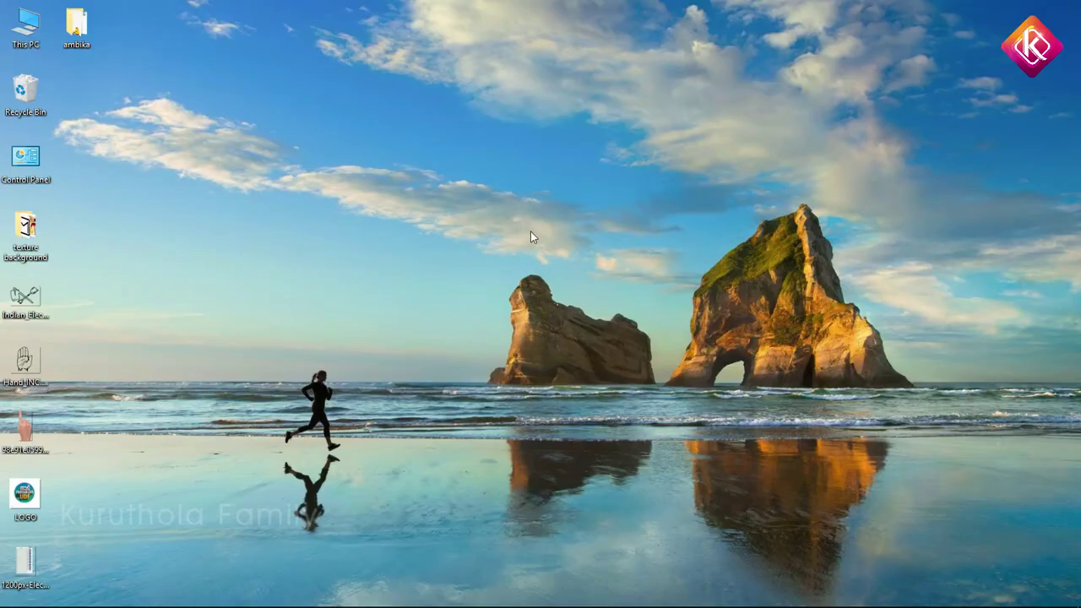
Bring up the Photoshop window from the Windows taskbar
{"action": "left_click", "coordinate": [513, 595]}
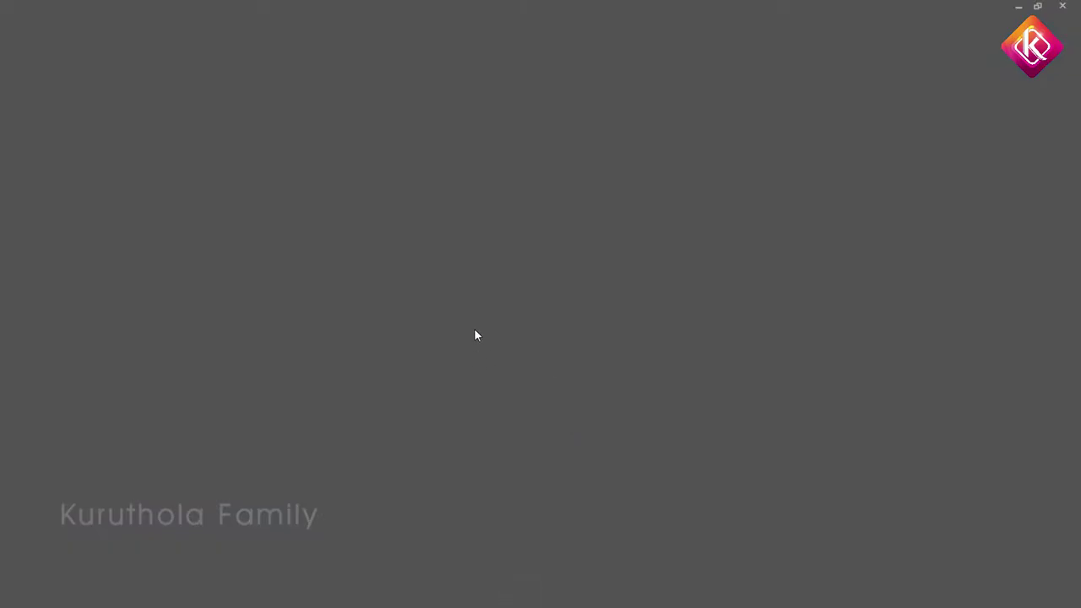
Create a white 45 × 58 cm document at 200 ppi in RGB Color
{"action": "key", "text": "ctrl+n"}
{"action": "left_click", "coordinate": [774, 230]}
{"action": "left_click", "coordinate": [798, 299]}
{"action": "type", "text": "45"}
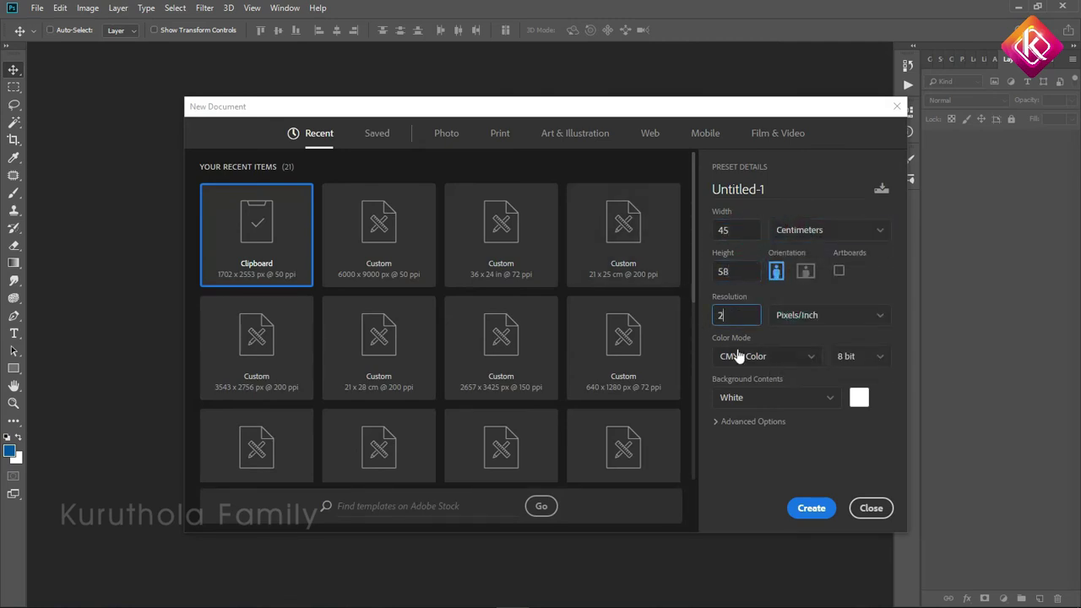
{"action": "type", "text": "00"}
{"action": "left_click", "coordinate": [765, 359]}
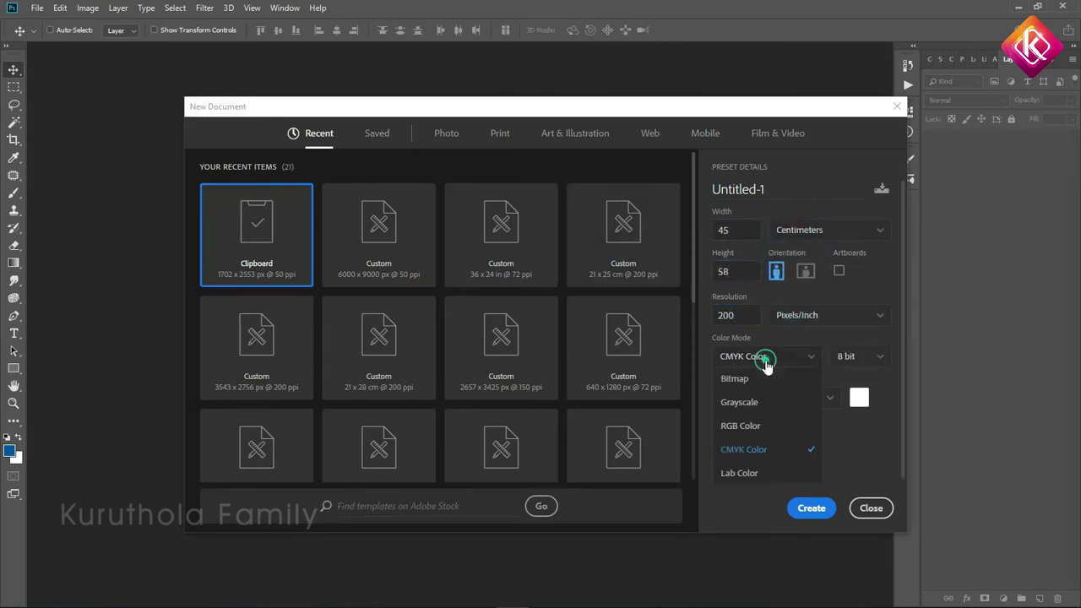
{"action": "left_click", "coordinate": [739, 426]}
{"action": "left_click", "coordinate": [811, 508]}
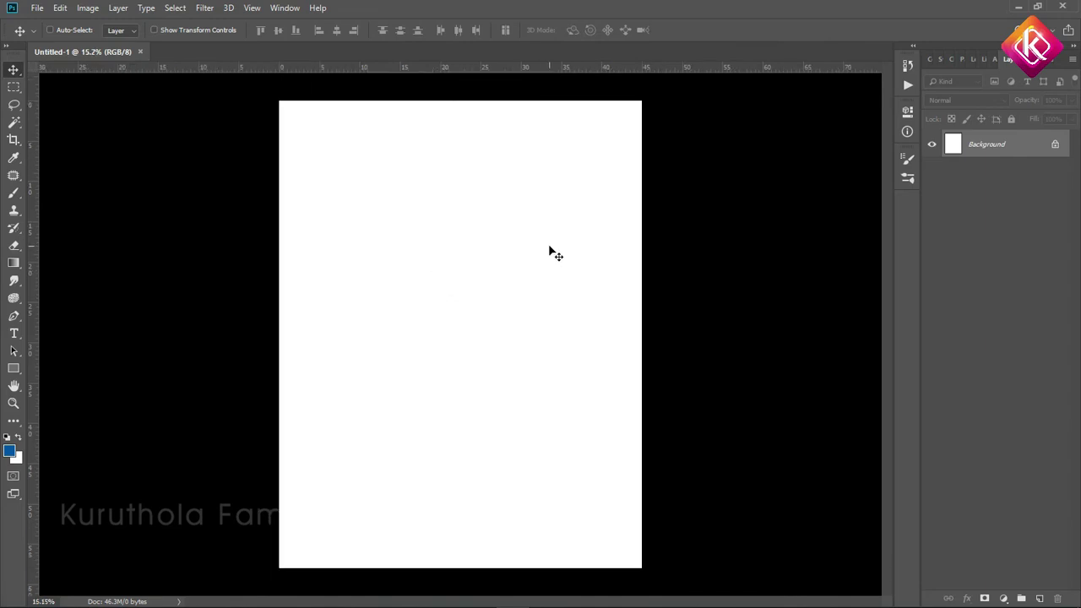
Place the candidate photo on the canvas, enlarged and moved lower on the page
{"action": "left_click_drag", "start_coordinate": [667, 209], "coordinate": [475, 319]}
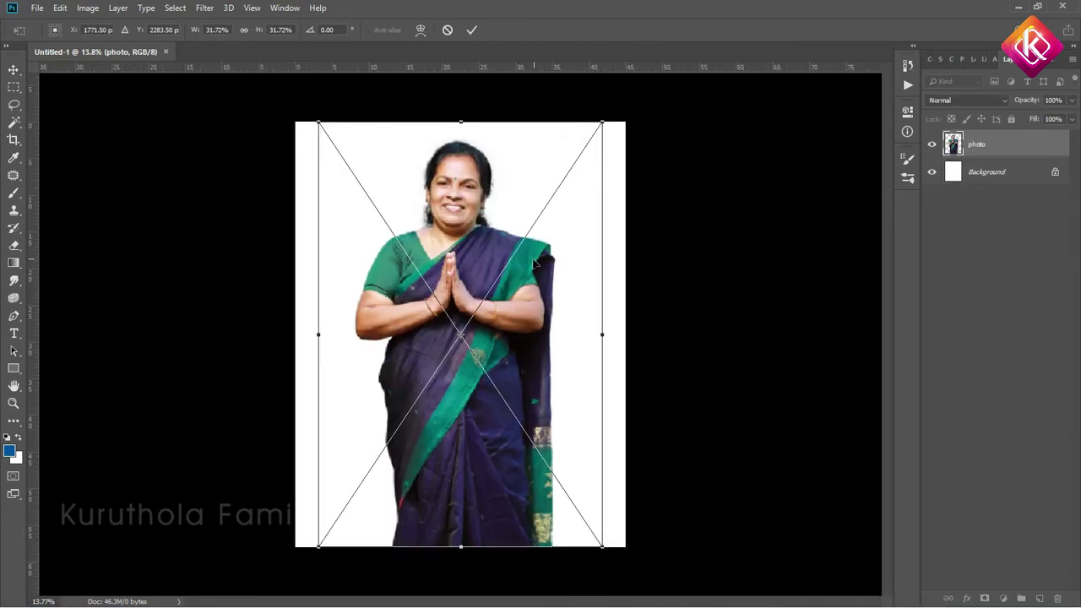
{"action": "left_click_drag", "start_coordinate": [623, 176], "coordinate": [661, 145]}
{"action": "left_click_drag", "start_coordinate": [538, 302], "coordinate": [545, 357]}
{"action": "key", "text": "Return"}
{"action": "scroll", "coordinate": [506, 371], "scroll_direction": "up", "scroll_amount": 3}
{"action": "scroll", "coordinate": [477, 308], "scroll_direction": "down", "scroll_amount": 2}
{"action": "scroll", "coordinate": [494, 334], "scroll_direction": "down", "scroll_amount": 2}
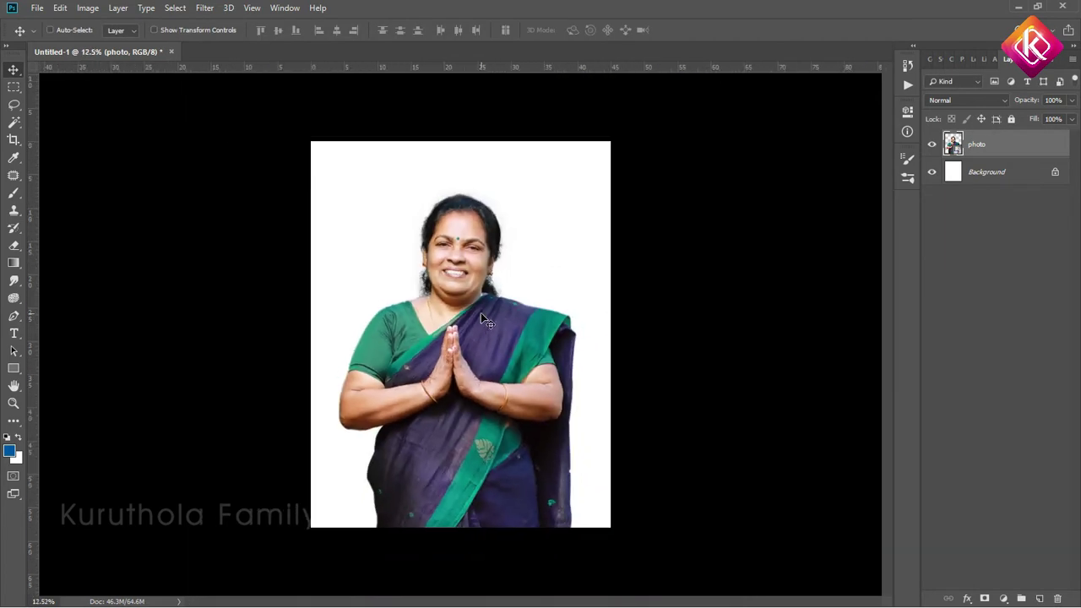
{"action": "scroll", "coordinate": [549, 338], "scroll_direction": "up", "scroll_amount": 1}
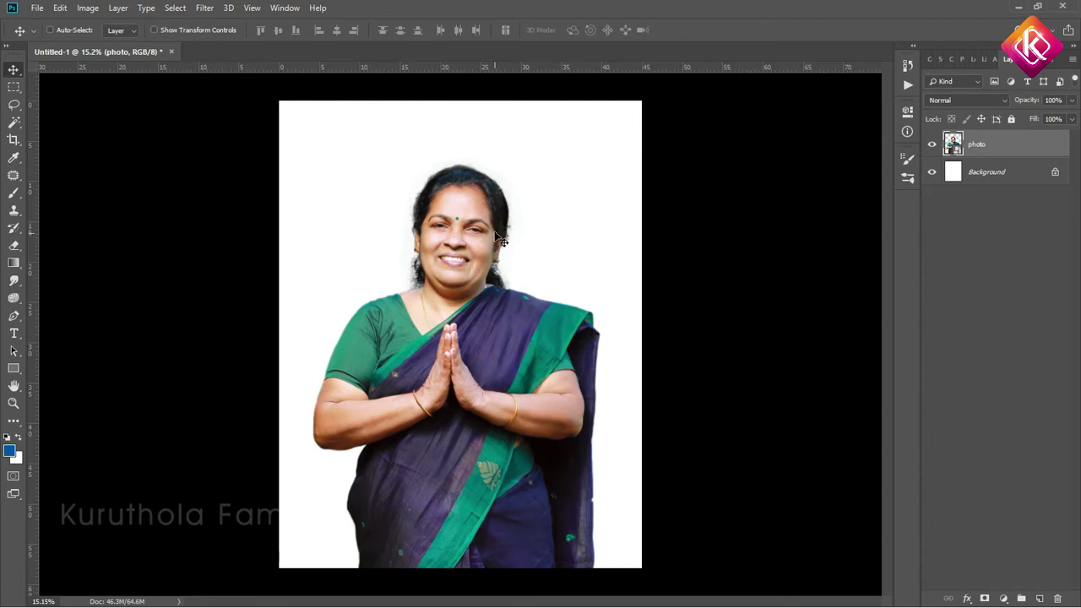
Paste the Malayalam campaign text above the photo at 58 pt with 57 pt leading
{"action": "key", "text": "t"}
{"action": "left_click", "coordinate": [408, 145]}
{"action": "key", "text": "ctrl+v"}
{"action": "key", "text": "ctrl+a"}
{"action": "key", "text": "ctrl+t"}
{"action": "type", "text": "58"}
{"action": "key", "text": "Tab"}
{"action": "type", "text": "57"}
{"action": "key", "text": "Return"}
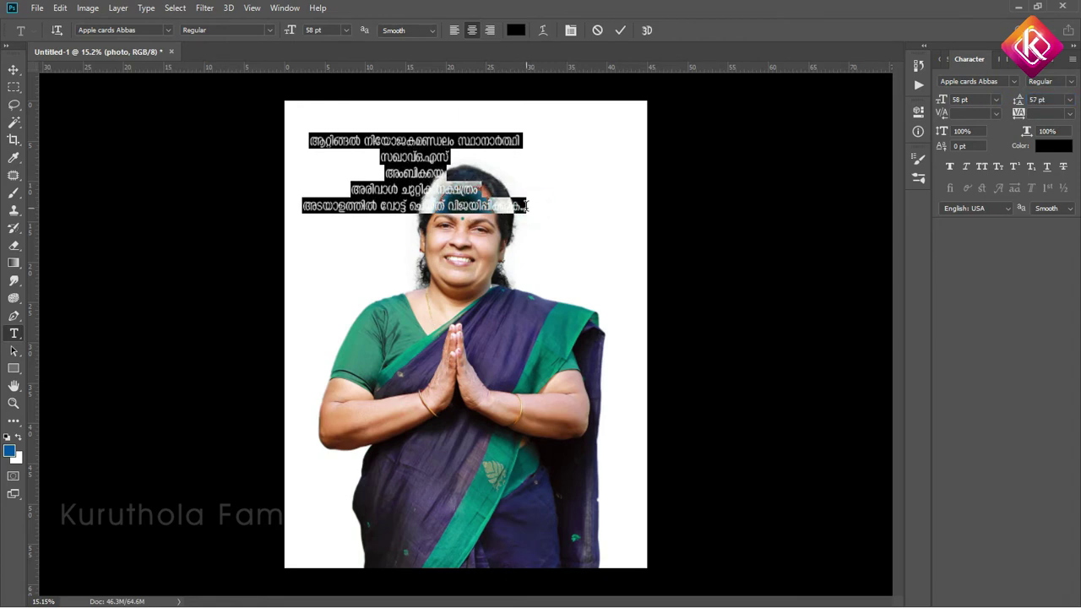
Hide the candidate photo layer and move the text to the middle of the page
{"action": "left_click", "coordinate": [619, 30]}
{"action": "left_click", "coordinate": [14, 69]}
{"action": "left_click", "coordinate": [284, 8]}
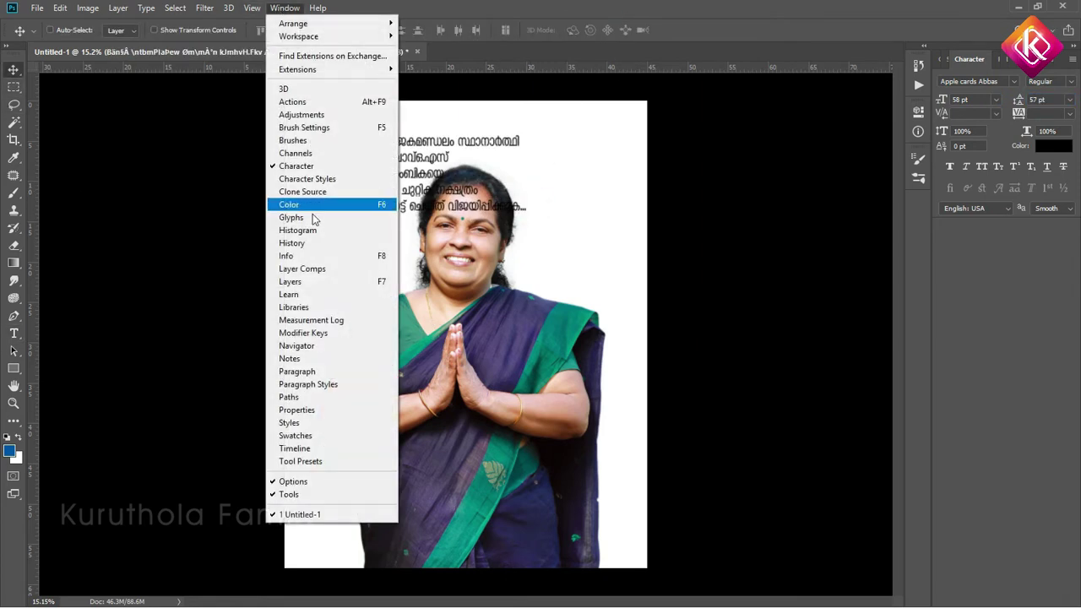
{"action": "left_click", "coordinate": [321, 281]}
{"action": "left_click", "coordinate": [931, 171]}
{"action": "left_click_drag", "start_coordinate": [405, 174], "coordinate": [440, 279]}
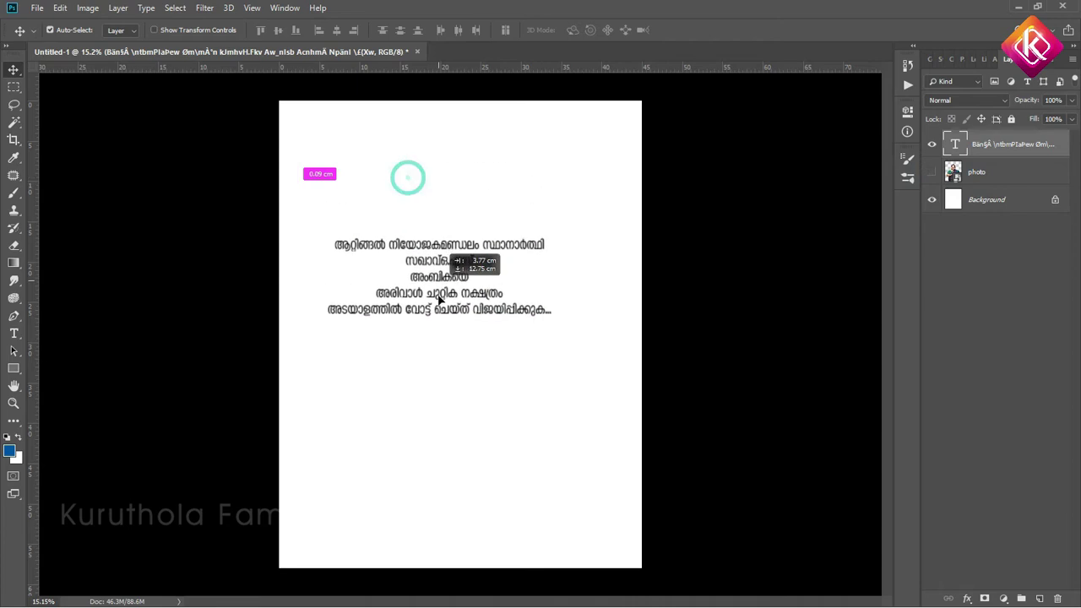
{"action": "key", "text": "ctrl+0"}
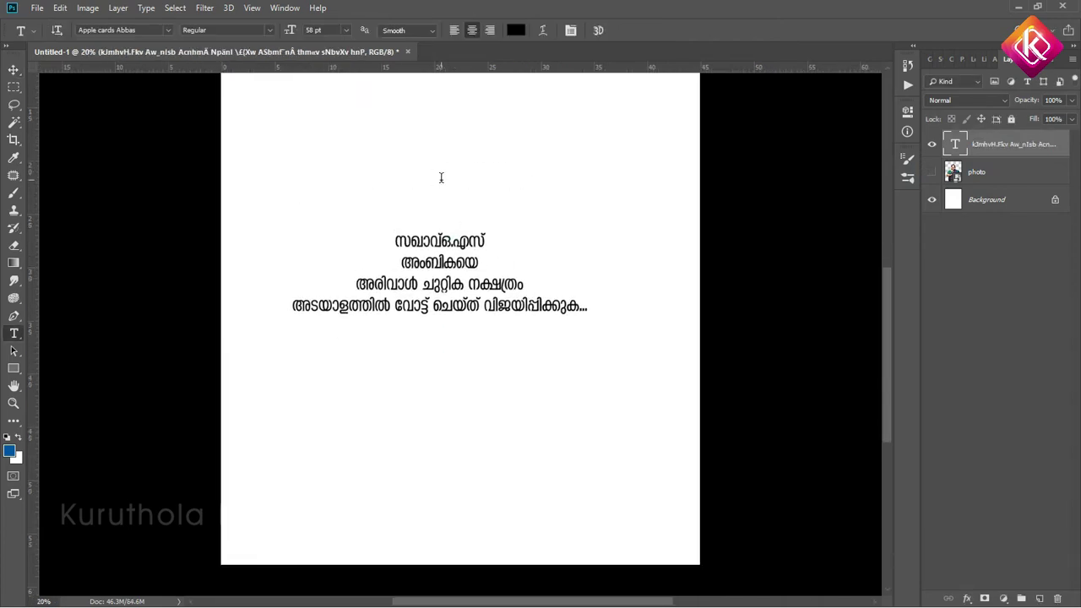
Break the opening words into three left-aligned heading lines
{"action": "left_click", "coordinate": [360, 171]}
{"action": "key", "text": "Return"}
{"action": "left_click", "coordinate": [466, 196]}
{"action": "key", "text": "Return"}
{"action": "scroll", "coordinate": [355, 200], "scroll_direction": "up", "scroll_amount": 1}
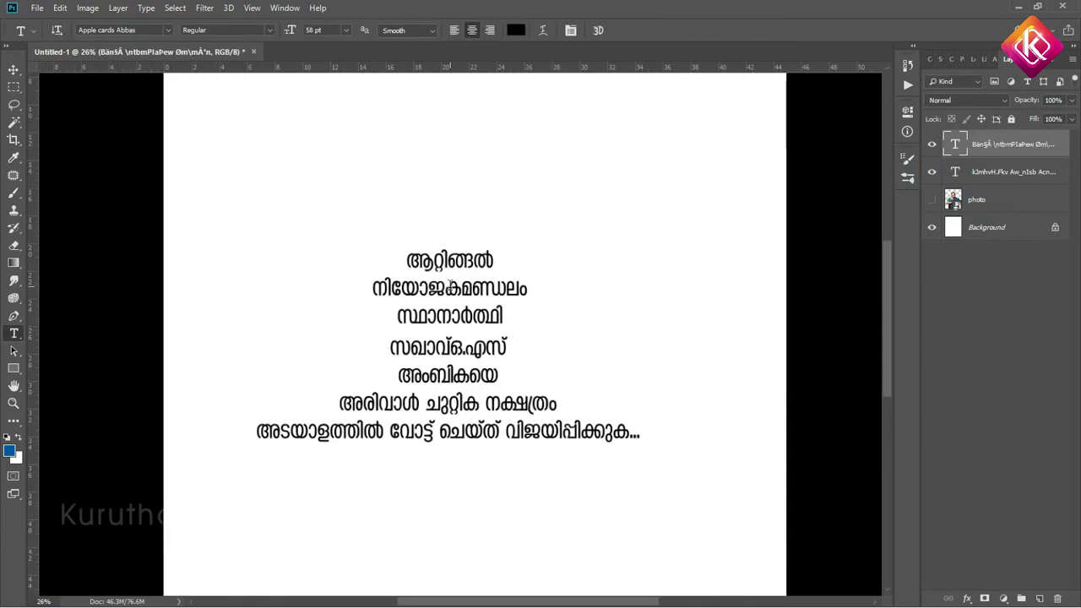
{"action": "key", "text": "ctrl+a"}
{"action": "left_click", "coordinate": [454, 29]}
Set the heading in ML-TTKarthika Bold with -40 tracking and commit it
{"action": "key", "text": "ctrl+t"}
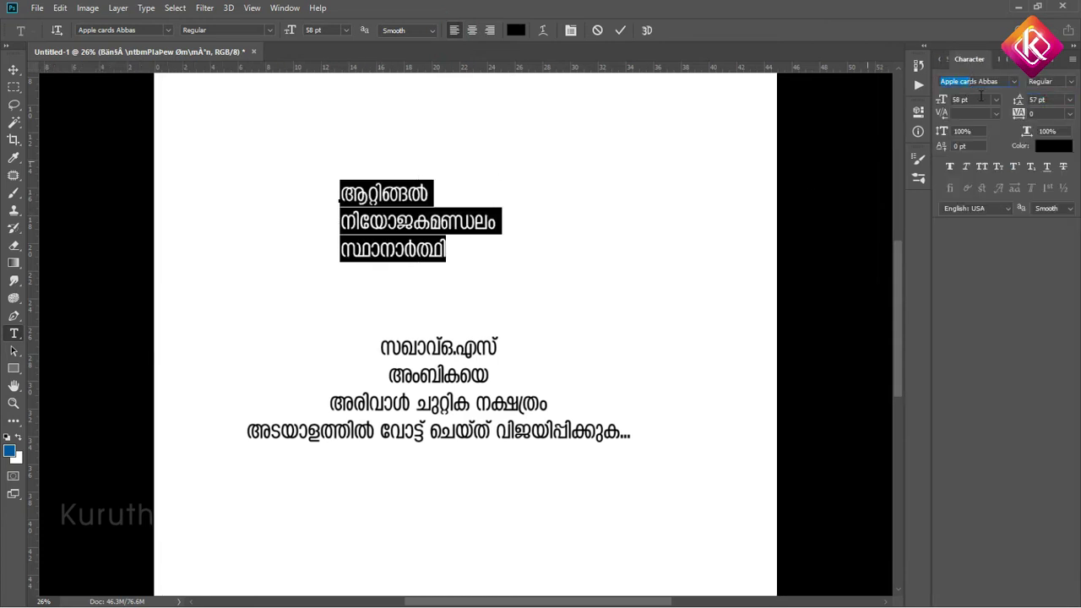
{"action": "type", "text": "ML-TTKarthika"}
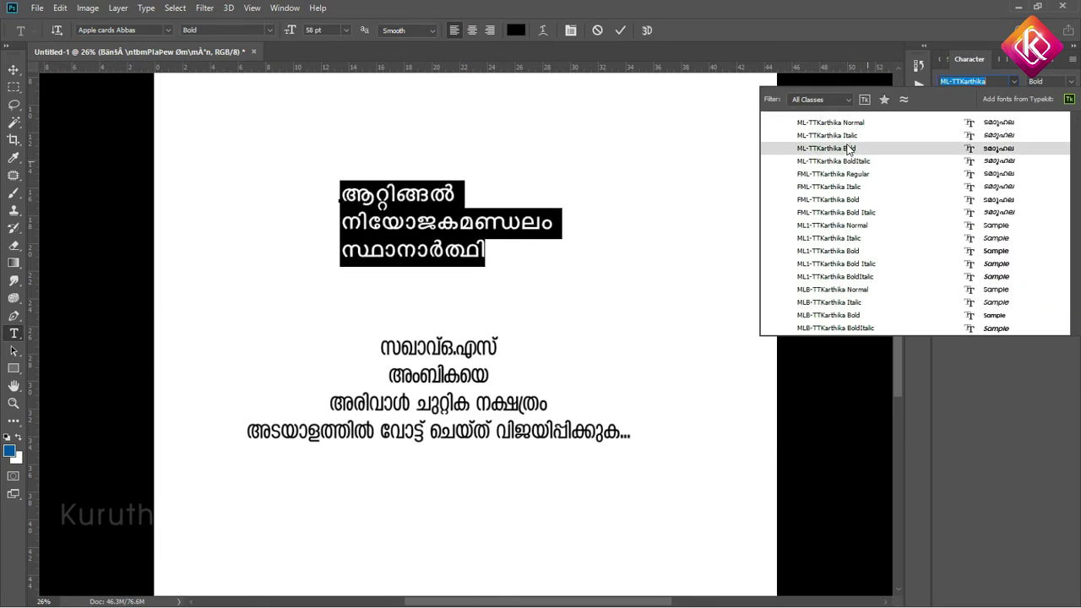
{"action": "left_click", "coordinate": [831, 144]}
{"action": "type", "text": "-40"}
{"action": "key", "text": "Return"}
{"action": "left_click", "coordinate": [342, 252]}
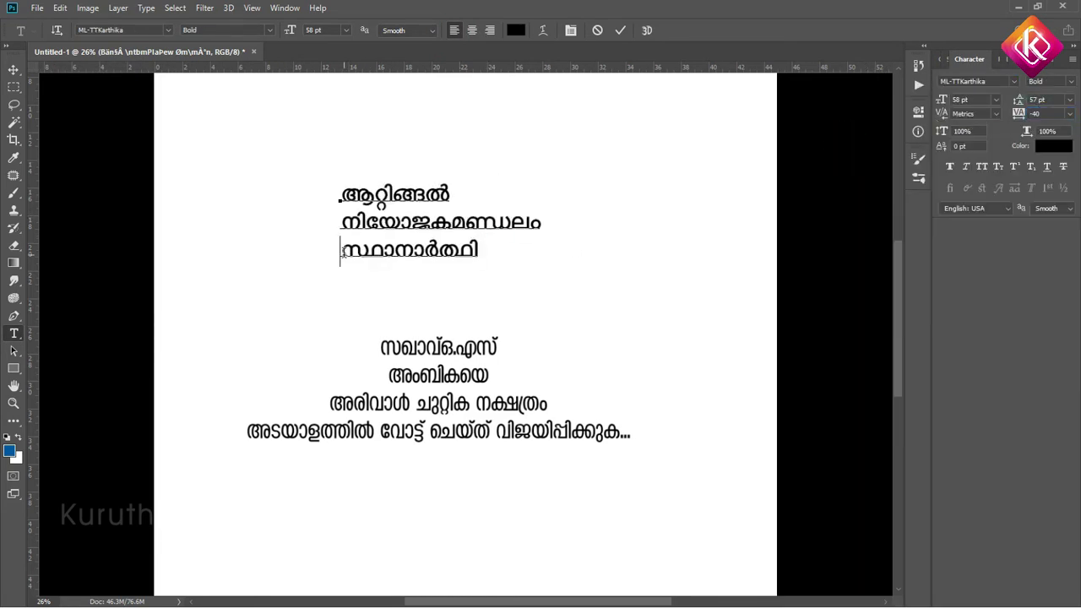
{"action": "key", "text": "ctrl+v"}
{"action": "key", "text": "ctrl+Return"}
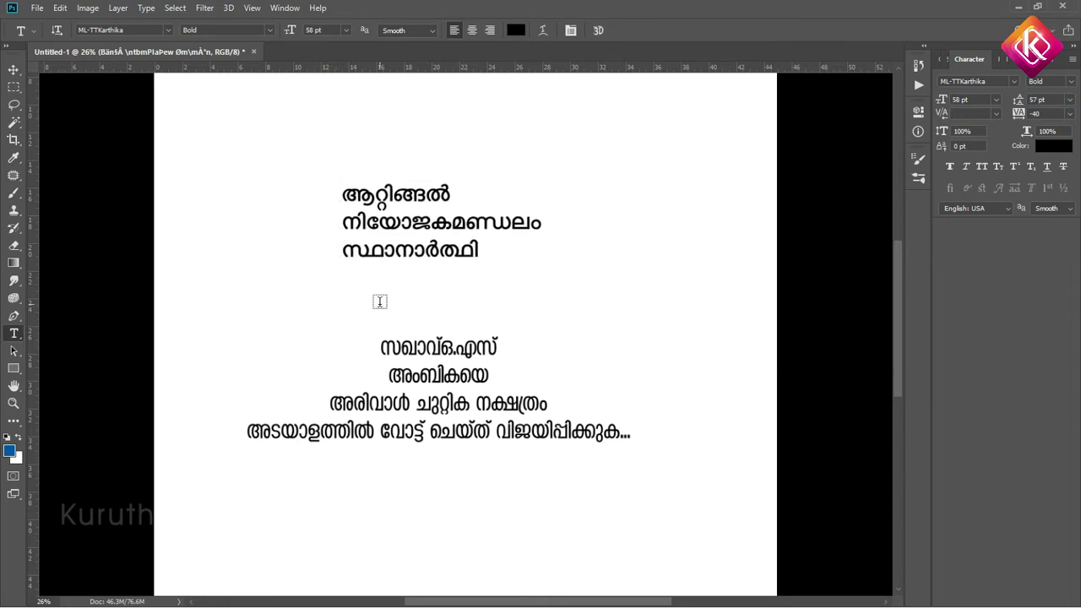
Enlarge the first heading line, shrink the second, and move the block up-left
{"action": "left_click_drag", "start_coordinate": [427, 254], "coordinate": [358, 282]}
{"action": "double_click", "coordinate": [393, 194]}
{"action": "key", "text": "shift+Up"}
{"action": "key", "text": "shift+Up"}
{"action": "double_click", "coordinate": [448, 224]}
{"action": "left_click", "coordinate": [963, 100]}
{"action": "key", "text": "shift+Down"}
{"action": "key", "text": "Return"}
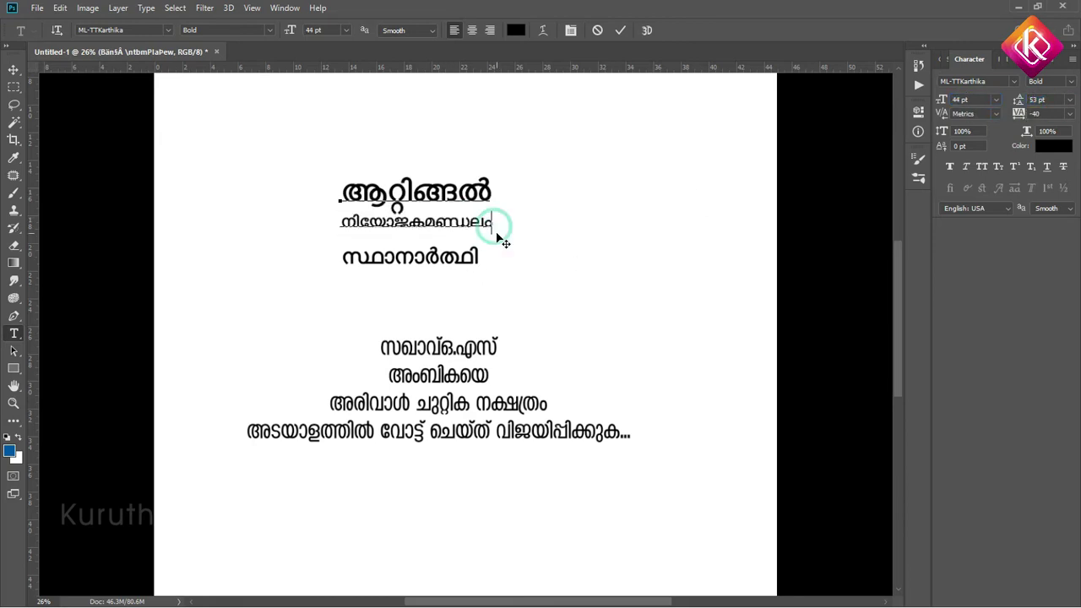
{"action": "left_click_drag", "start_coordinate": [501, 234], "coordinate": [411, 200]}
Add a large Bebas 'LDF' line between the Malayalam heading lines
{"action": "left_click", "coordinate": [342, 245]}
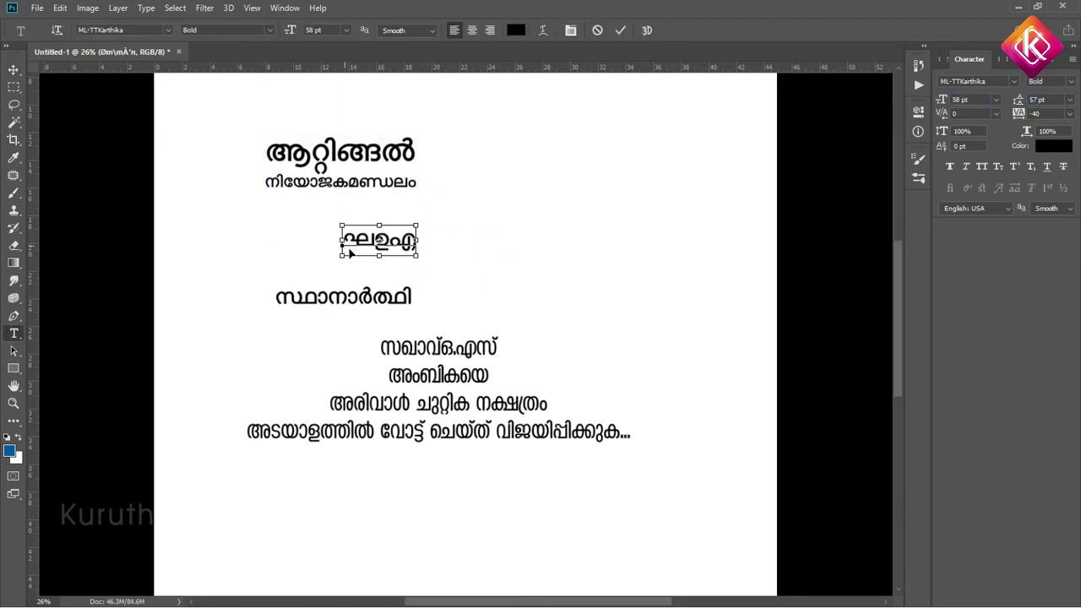
{"action": "left_click", "coordinate": [975, 81]}
{"action": "type", "text": "bebas"}
{"action": "left_click", "coordinate": [869, 127]}
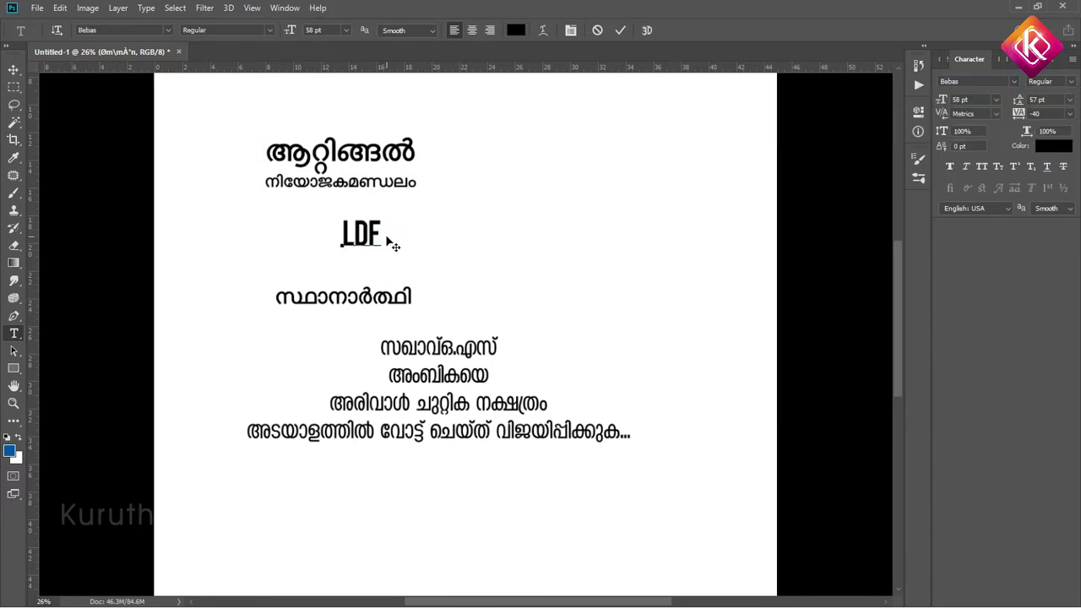
{"action": "key", "text": "ctrl+Return"}
{"action": "key", "text": "ctrl+t"}
{"action": "left_click_drag", "start_coordinate": [429, 287], "coordinate": [426, 285]}
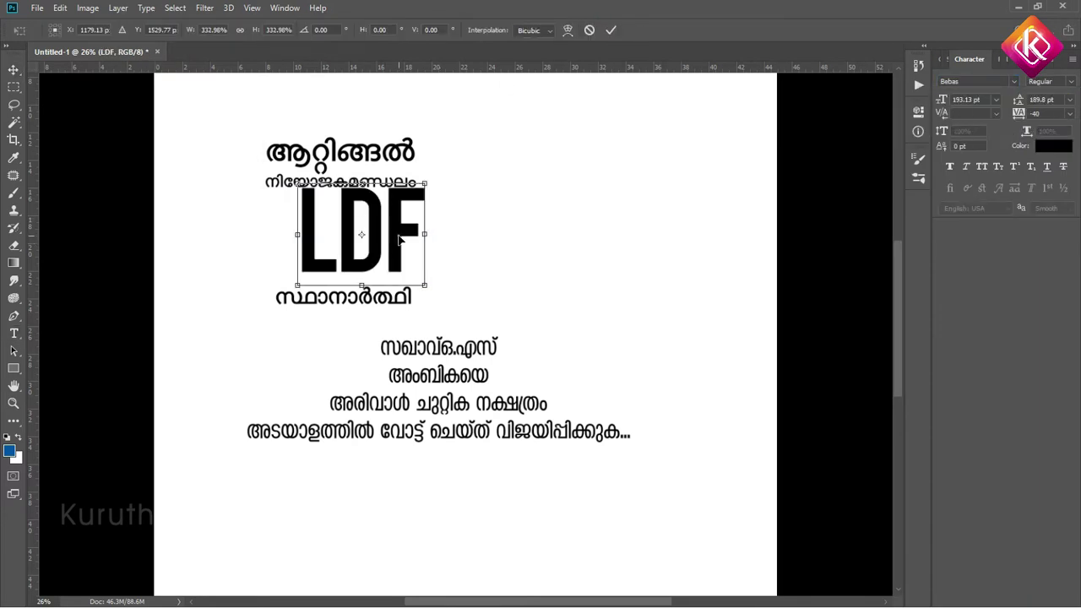
{"action": "left_click_drag", "start_coordinate": [393, 246], "coordinate": [363, 244]}
Shrink the heading layers together into a compact top-left block
{"action": "mouse_move", "coordinate": [331, 326]}
{"action": "left_mouse_down"}
{"action": "mouse_move", "coordinate": [241, 108]}
{"action": "mouse_move", "coordinate": [301, 239]}
{"action": "left_mouse_up"}
{"action": "key", "text": "ctrl+0"}
{"action": "key", "text": "ctrl+t"}
{"action": "key", "text": "Return"}
{"action": "left_click_drag", "start_coordinate": [332, 380], "coordinate": [598, 423]}
Move the last two slogan lines into a new text block lower on the page
{"action": "key", "text": "ctrl+x"}
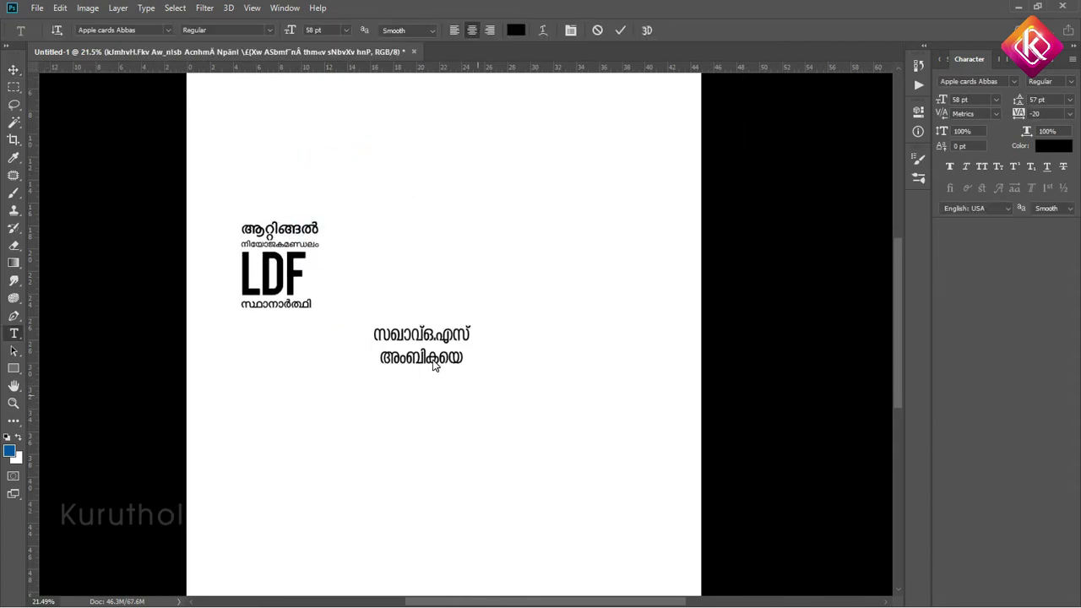
{"action": "left_click", "coordinate": [421, 451]}
{"action": "key", "text": "ctrl+v"}
{"action": "key", "text": "ctrl+plus"}
{"action": "key", "text": "ctrl+a"}
{"action": "left_click", "coordinate": [1013, 81]}
{"action": "scroll", "coordinate": [828, 448], "scroll_direction": "down", "scroll_amount": 5}
{"action": "left_click", "coordinate": [859, 476]}
Set the slogan in Apple cards Amrutha and enlarge its first line
{"action": "triple_click", "coordinate": [486, 440]}
{"action": "key", "text": "ctrl+a"}
{"action": "left_click", "coordinate": [1013, 81]}
{"action": "scroll", "coordinate": [849, 465], "scroll_direction": "down", "scroll_amount": 5}
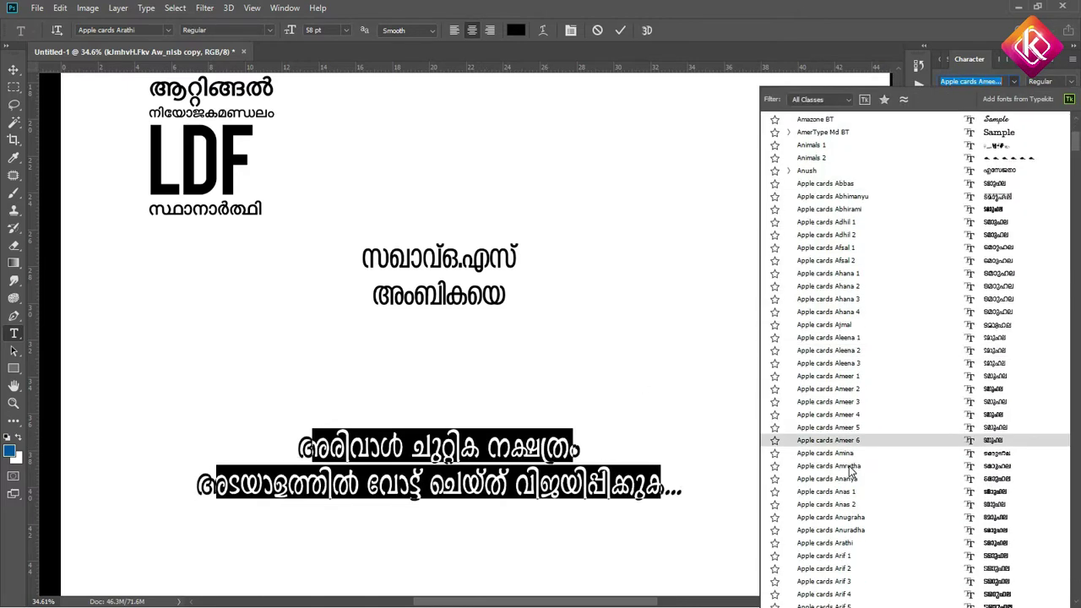
{"action": "left_click", "coordinate": [862, 419]}
{"action": "key", "text": "ctrl+shift+period"}
{"action": "key", "text": "ctrl+shift+period"}
{"action": "key", "text": "ctrl+shift+period"}
{"action": "key", "text": "ctrl+shift+period"}
{"action": "key", "text": "ctrl+shift+period"}
{"action": "key", "text": "ctrl+shift+period"}
{"action": "key", "text": "ctrl+shift+period"}
{"action": "key", "text": "ctrl+shift+period"}
{"action": "key", "text": "ctrl+shift+period"}
{"action": "key", "text": "ctrl+shift+period"}
{"action": "key", "text": "ctrl+shift+period"}
{"action": "key", "text": "ctrl+shift+period"}
{"action": "key", "text": "ctrl+minus"}
Shrink the slogan block to about 70% and enlarge the last word on its own line
{"action": "key", "text": "ctrl+t"}
{"action": "left_click_drag", "start_coordinate": [723, 353], "coordinate": [658, 364]}
{"action": "key", "text": "Return"}
{"action": "key", "text": "ctrl+0"}
{"action": "key", "text": "Return"}
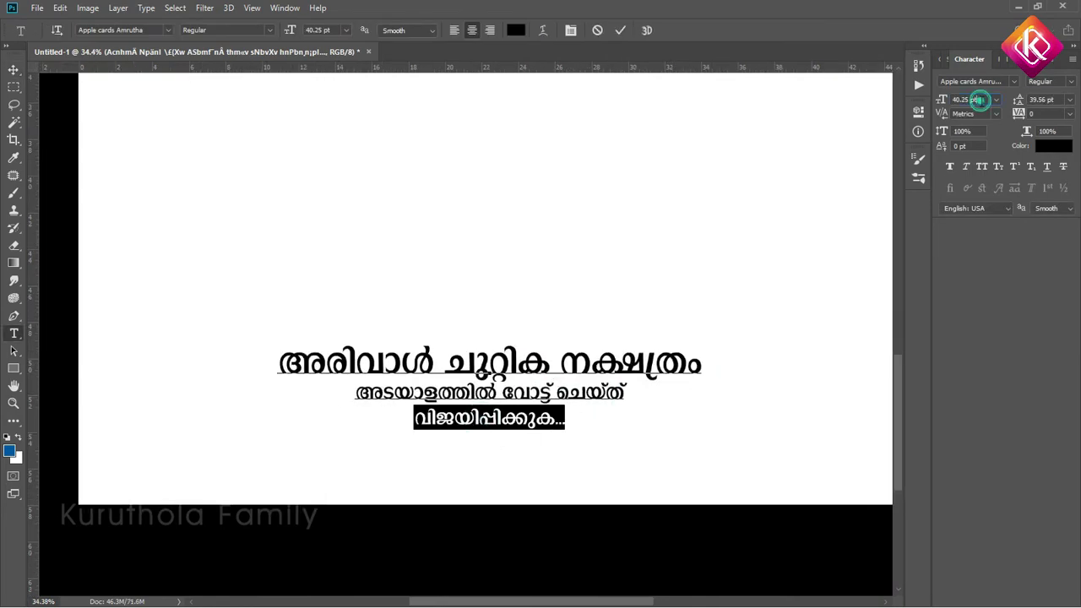
{"action": "key", "text": "shift+End"}
{"action": "key", "text": "ctrl+shift+period"}
{"action": "key", "text": "ctrl+shift+period"}
{"action": "key", "text": "ctrl+shift+period"}
{"action": "key", "text": "ctrl+shift+period"}
{"action": "key", "text": "ctrl+shift+period"}
{"action": "key", "text": "ctrl+shift+period"}
Shrink one slogan line and commit the three-line slogan
{"action": "key", "text": "Return"}
{"action": "triple_click", "coordinate": [546, 363]}
{"action": "key", "text": "ctrl+shift+comma"}
{"action": "key", "text": "ctrl+Return"}
{"action": "key", "text": "v"}
{"action": "key", "text": "ctrl+0"}
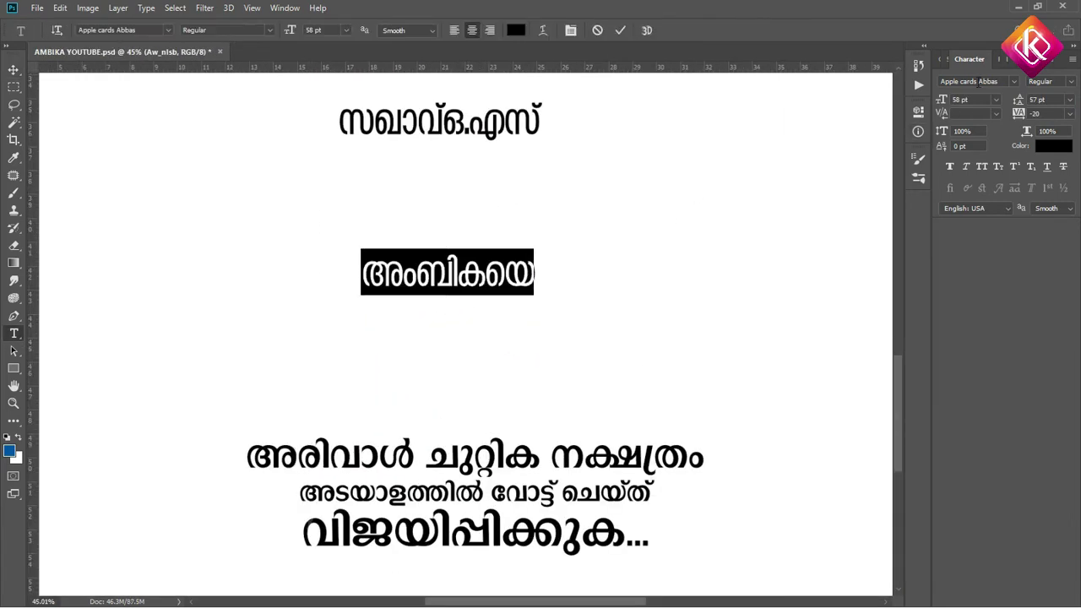
Set the name 'അംബികയെ' in FML-TTLeelaHeavy, tightly spaced, with its first part at 110 pt
{"action": "left_click", "coordinate": [978, 82]}
{"action": "type", "text": "leela"}
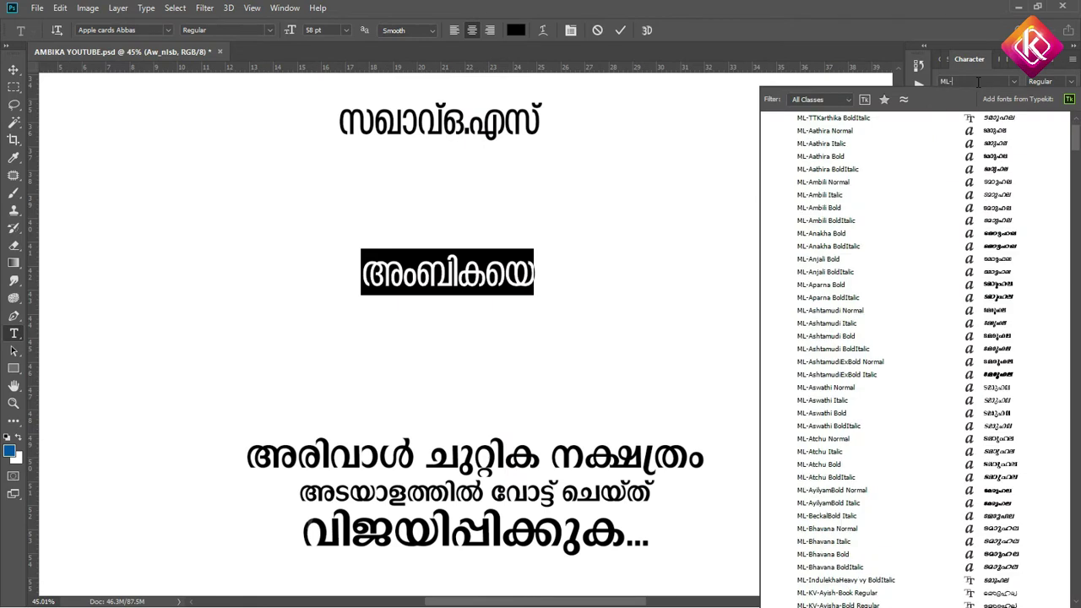
{"action": "key", "text": "Return"}
{"action": "scroll", "coordinate": [501, 287], "scroll_direction": "up", "scroll_amount": 5}
{"action": "key", "text": "alt+Left"}
{"action": "key", "text": "alt+Left"}
{"action": "left_click", "coordinate": [412, 294]}
{"action": "left_click_drag", "start_coordinate": [457, 279], "coordinate": [181, 270]}
{"action": "left_click", "coordinate": [960, 98]}
{"action": "type", "text": "110"}
{"action": "key", "text": "Return"}
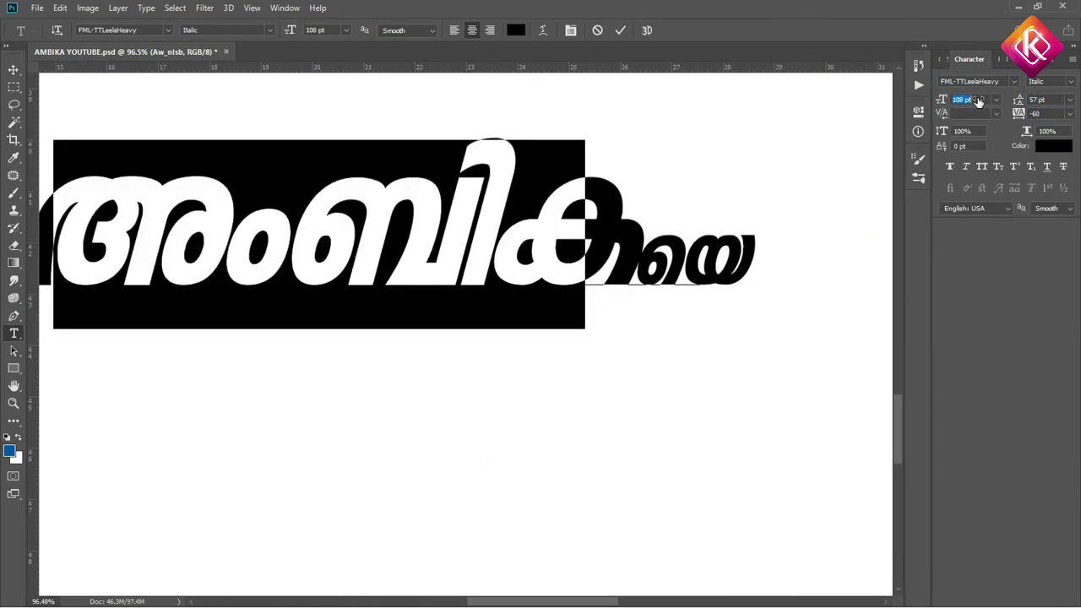
{"action": "key", "text": "ctrl+Return"}
Enlarge the name and move it just above the slogan
{"action": "key", "text": "ctrl+0"}
{"action": "key", "text": "ctrl+t"}
{"action": "left_click_drag", "start_coordinate": [664, 234], "coordinate": [769, 167]}
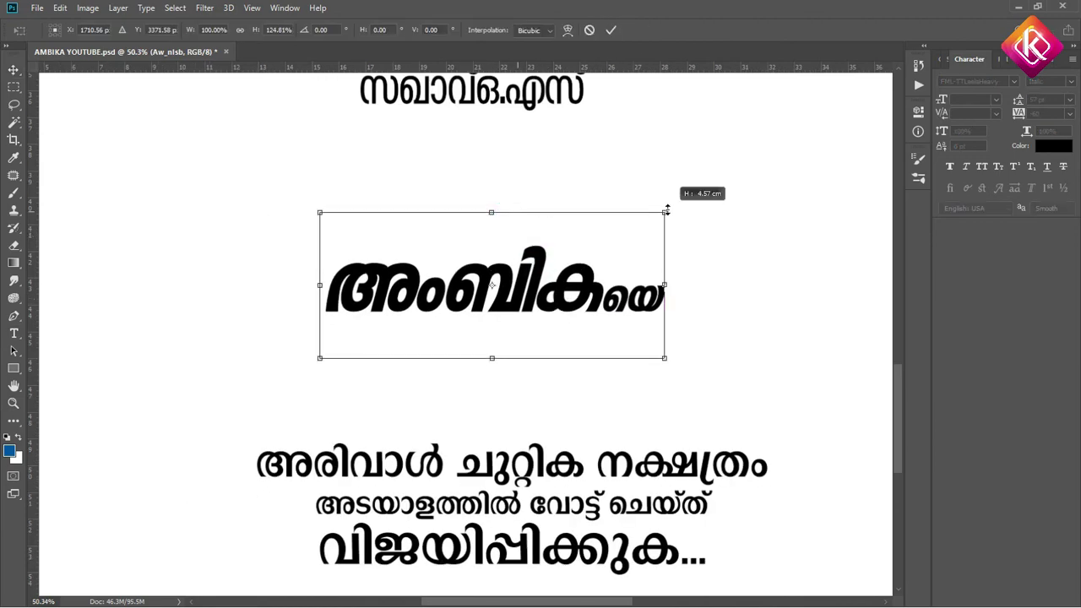
{"action": "key", "text": "Return"}
{"action": "scroll", "coordinate": [541, 338], "scroll_direction": "down", "scroll_amount": 3}
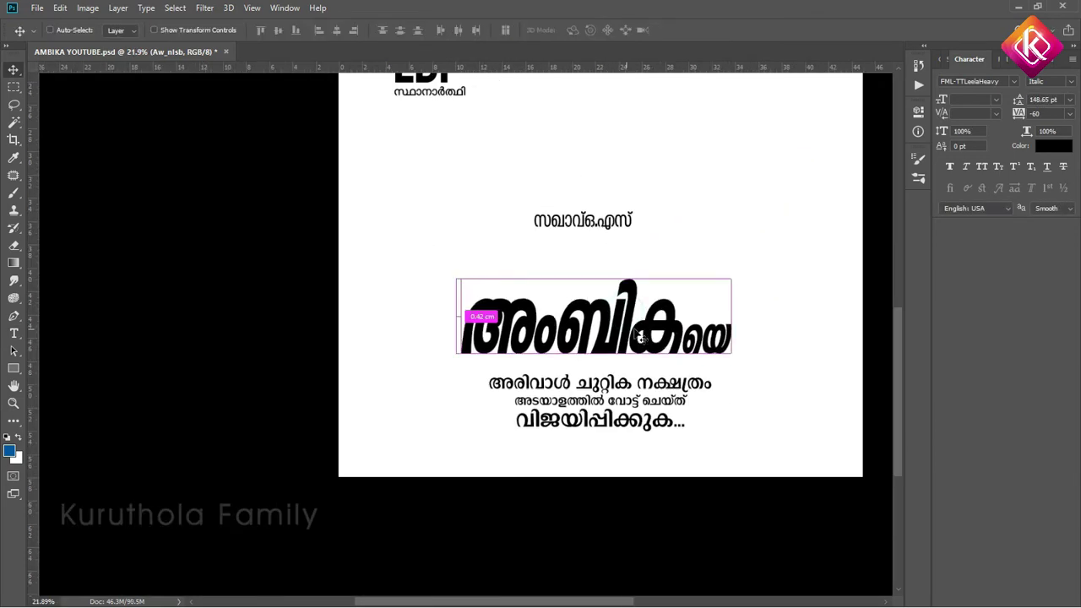
{"action": "left_click_drag", "start_coordinate": [744, 384], "coordinate": [489, 342]}
{"action": "key", "text": "ctrl+0"}
Split the 'സഖാവ് ഒ.എസ്' title onto two lines in FML-TTLeelaHeavy Italic
{"action": "double_click", "coordinate": [425, 174]}
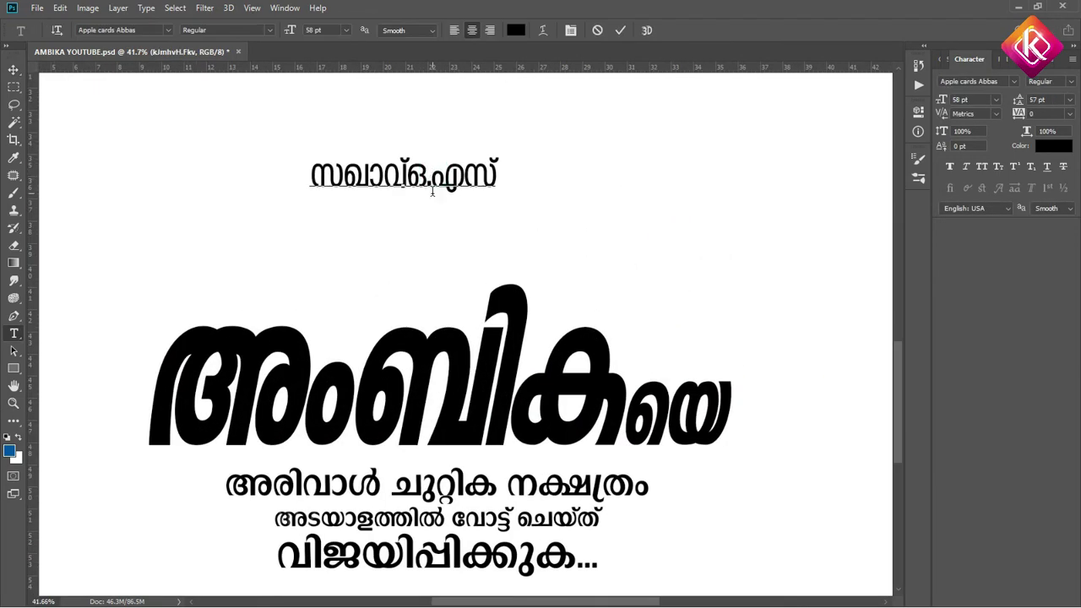
{"action": "key", "text": "Return"}
{"action": "key", "text": "ctrl+a"}
{"action": "left_click", "coordinate": [971, 81]}
{"action": "type", "text": "leela"}
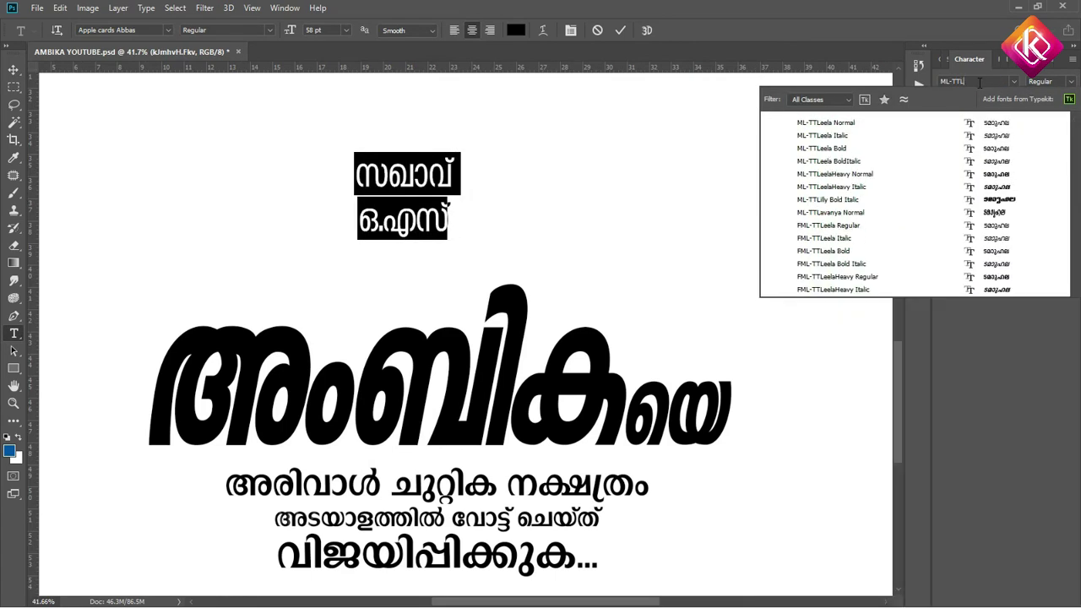
{"action": "left_click", "coordinate": [874, 263]}
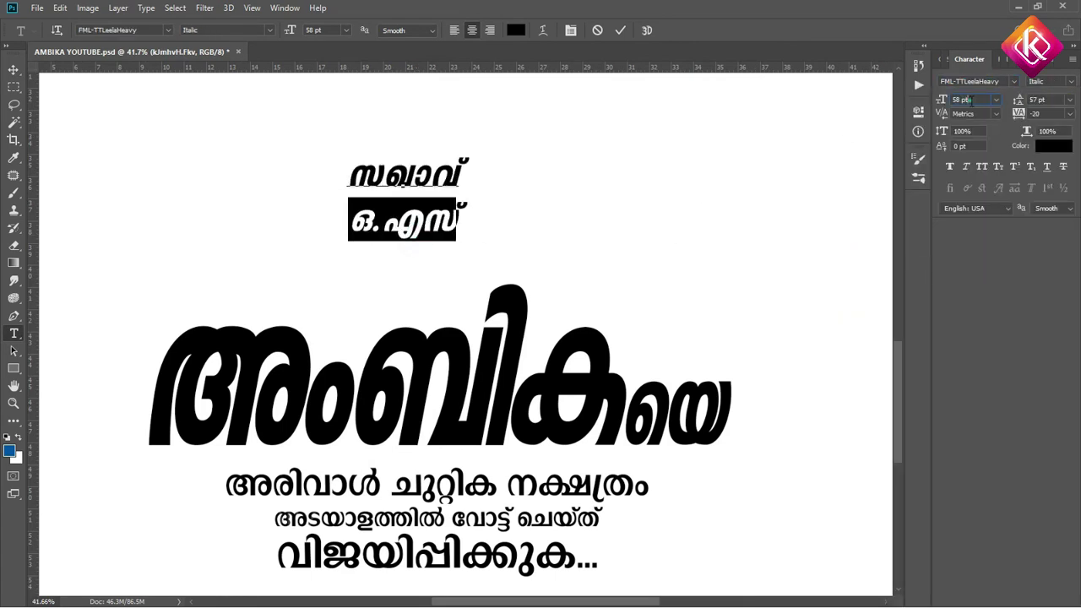
{"action": "key", "text": "ctrl+shift+period"}
{"action": "key", "text": "ctrl+shift+period"}
{"action": "key", "text": "ctrl+shift+period"}
{"action": "key", "text": "ctrl+shift+period"}
{"action": "key", "text": "ctrl+shift+period"}
{"action": "key", "text": "ctrl+shift+period"}
Set the title to 52 pt with -40 tracking and commit the text edits
{"action": "left_click", "coordinate": [1038, 98]}
{"action": "type", "text": "52"}
{"action": "key", "text": "Return"}
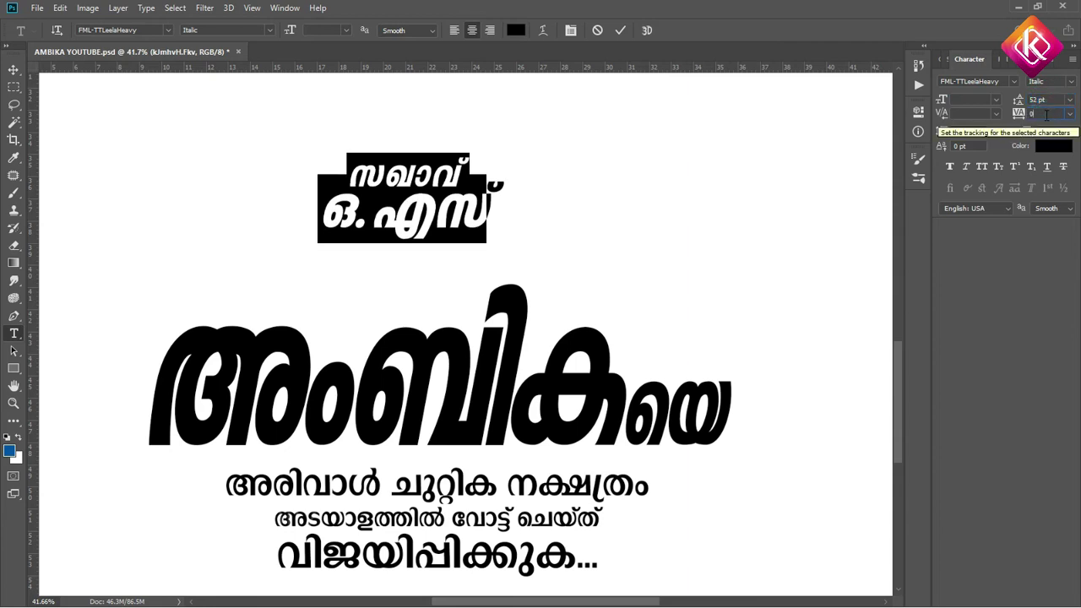
{"action": "type", "text": "-40"}
{"action": "key", "text": "Return"}
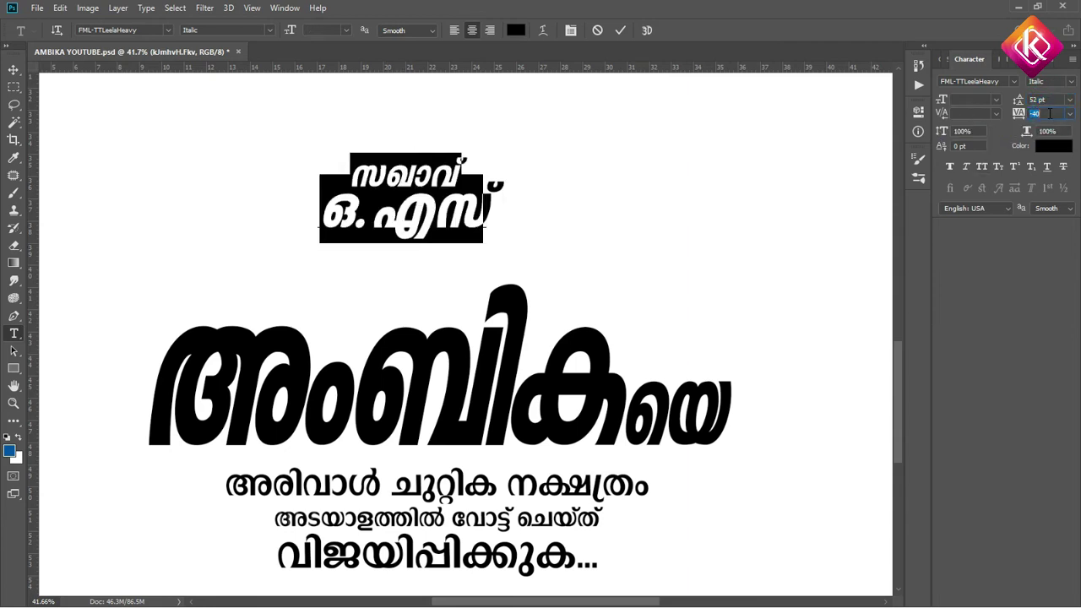
{"action": "key", "text": "ctrl+Return"}
{"action": "key", "text": "v"}
{"action": "key", "text": "ctrl+minus"}
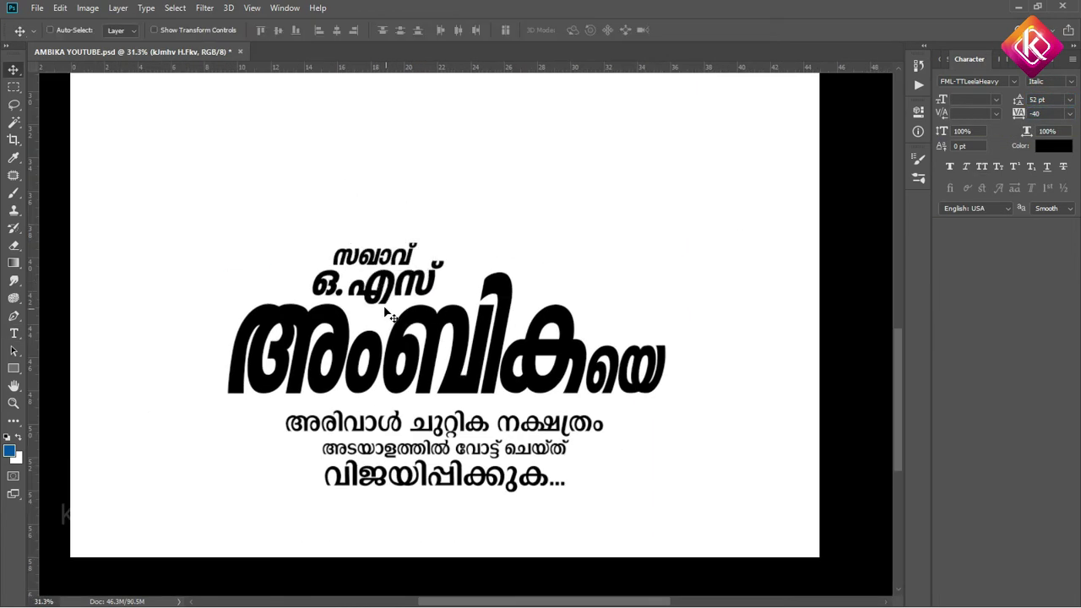
Move the LDF block down beside the candidate's name and nudge the name block right
{"action": "scroll", "coordinate": [385, 313], "scroll_direction": "down", "scroll_amount": 2}
{"action": "scroll", "coordinate": [482, 242], "scroll_direction": "down", "scroll_amount": 2}
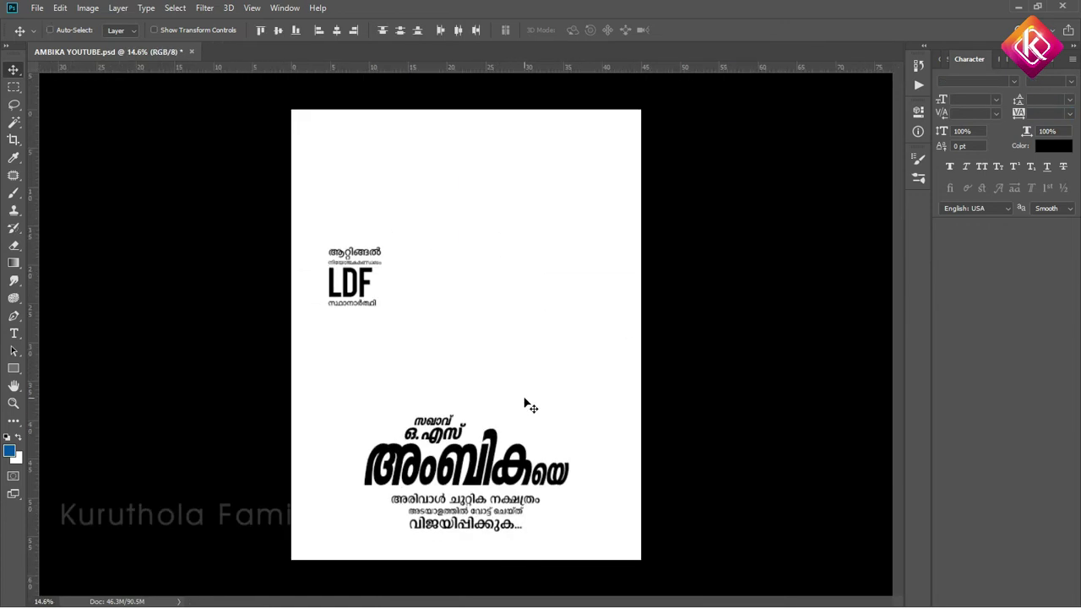
{"action": "left_click_drag", "start_coordinate": [349, 297], "coordinate": [350, 429]}
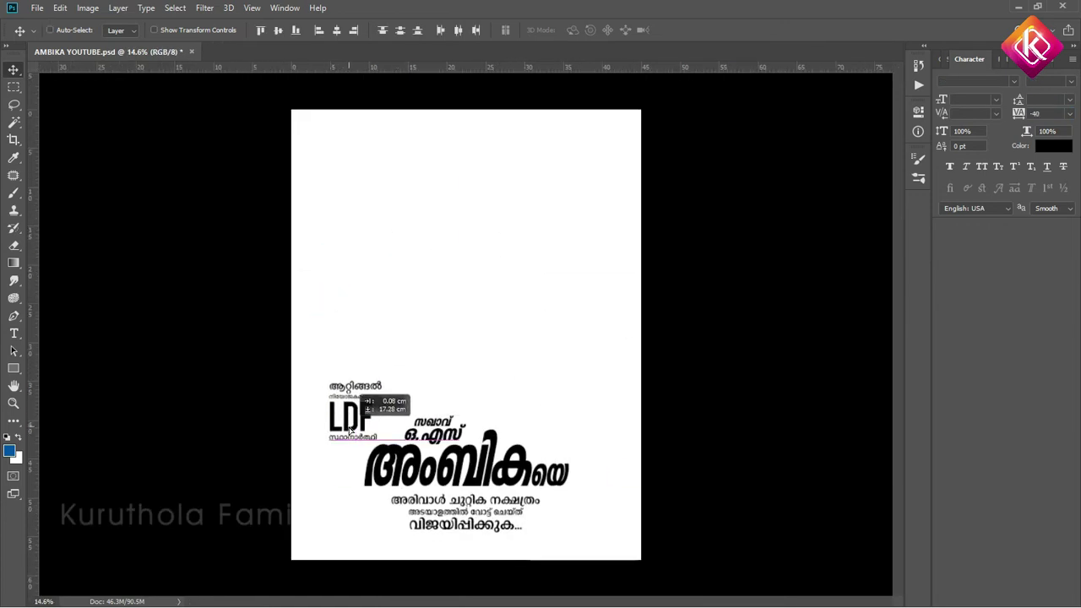
{"action": "left_click_drag", "start_coordinate": [447, 537], "coordinate": [447, 537]}
{"action": "left_click_drag", "start_coordinate": [473, 473], "coordinate": [491, 473]}
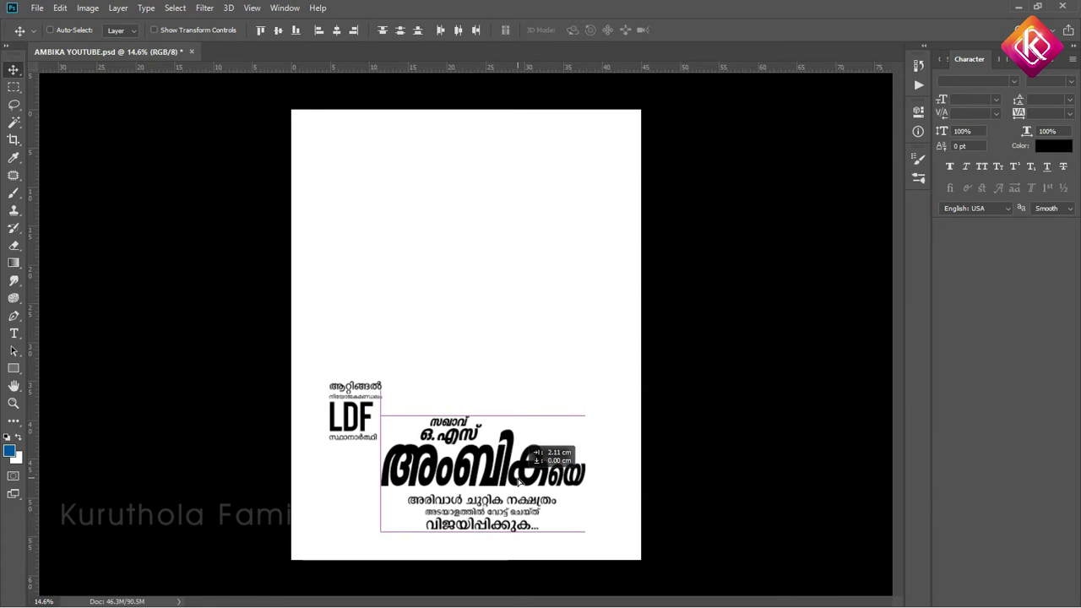
{"action": "scroll", "coordinate": [510, 390], "scroll_direction": "down", "scroll_amount": 1}
{"action": "left_click", "coordinate": [285, 8]}
{"action": "left_click", "coordinate": [334, 291]}
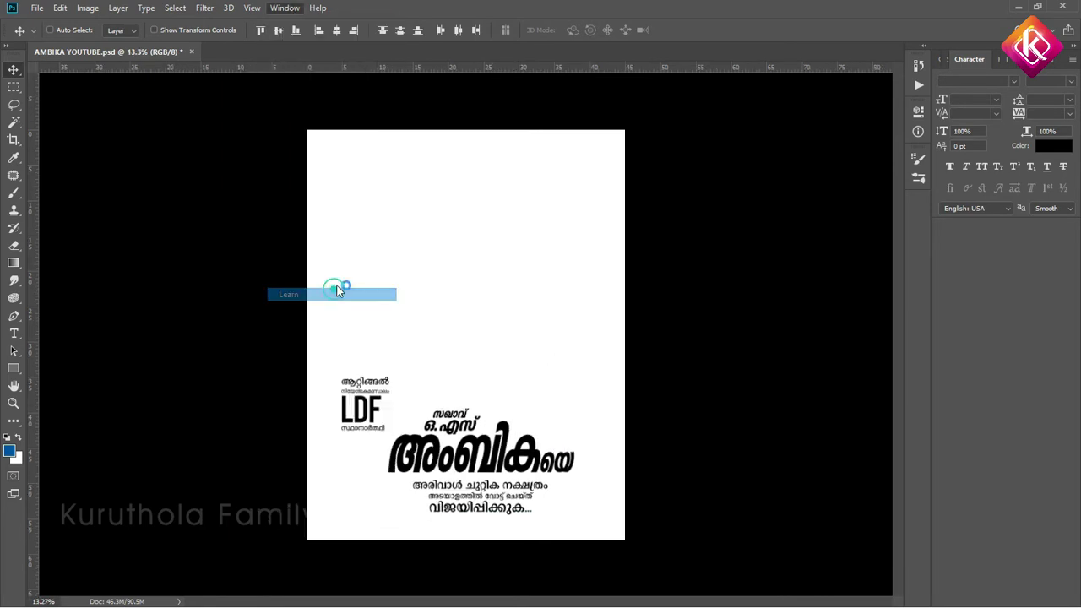
{"action": "key", "text": "shift+Right"}
{"action": "key", "text": "shift+Right"}
{"action": "key", "text": "shift+Right"}
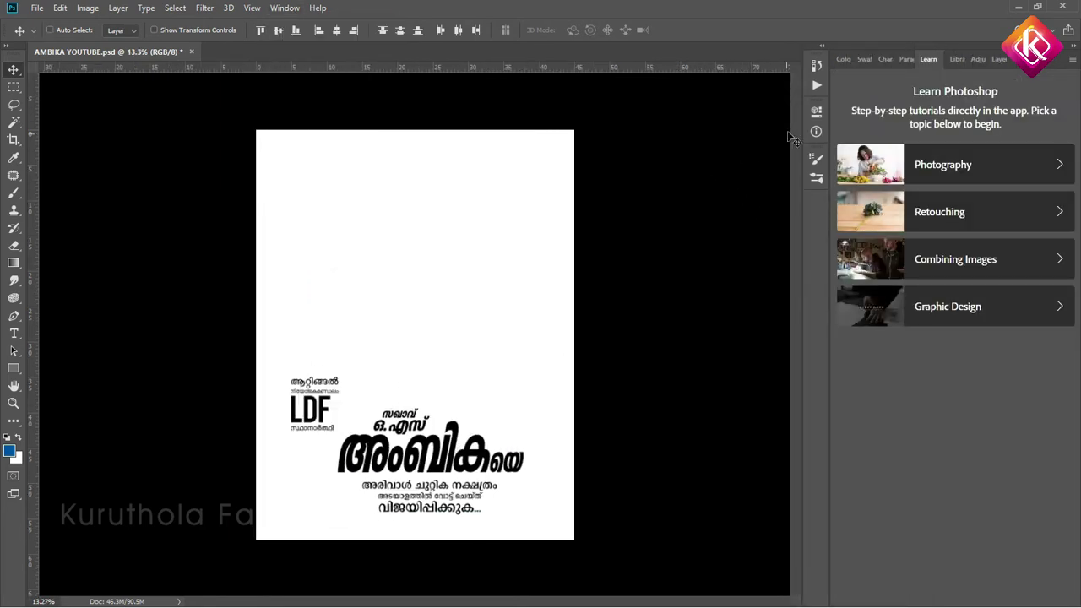
Close the tutorials panel, restore the Layers panel, and show and select the candidate photo layer
{"action": "left_click", "coordinate": [285, 8]}
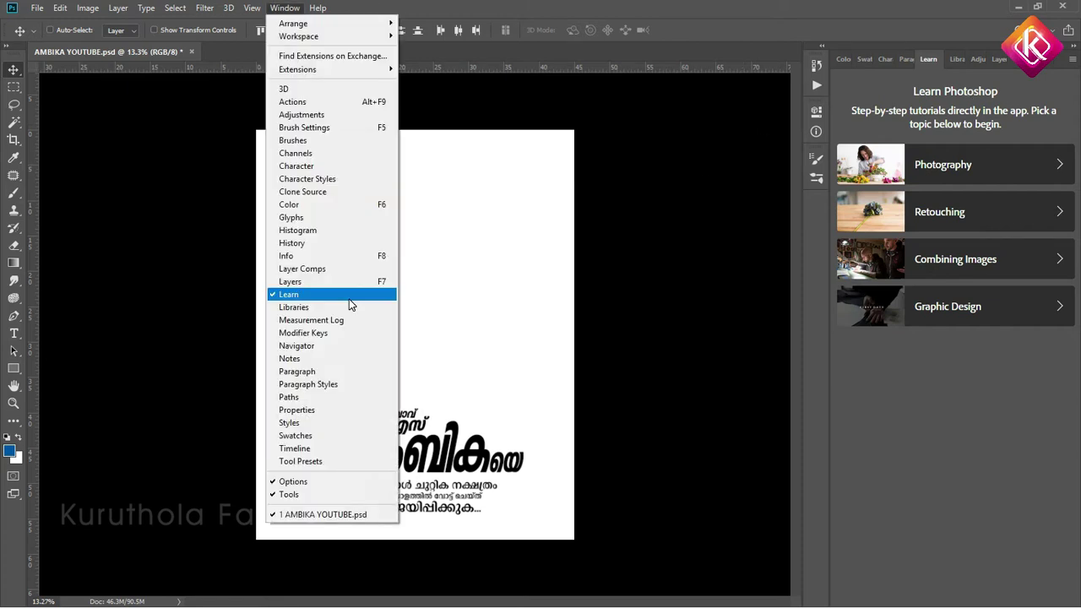
{"action": "left_click", "coordinate": [350, 296]}
{"action": "left_click", "coordinate": [284, 7]}
{"action": "left_click", "coordinate": [329, 279]}
{"action": "left_click", "coordinate": [931, 310]}
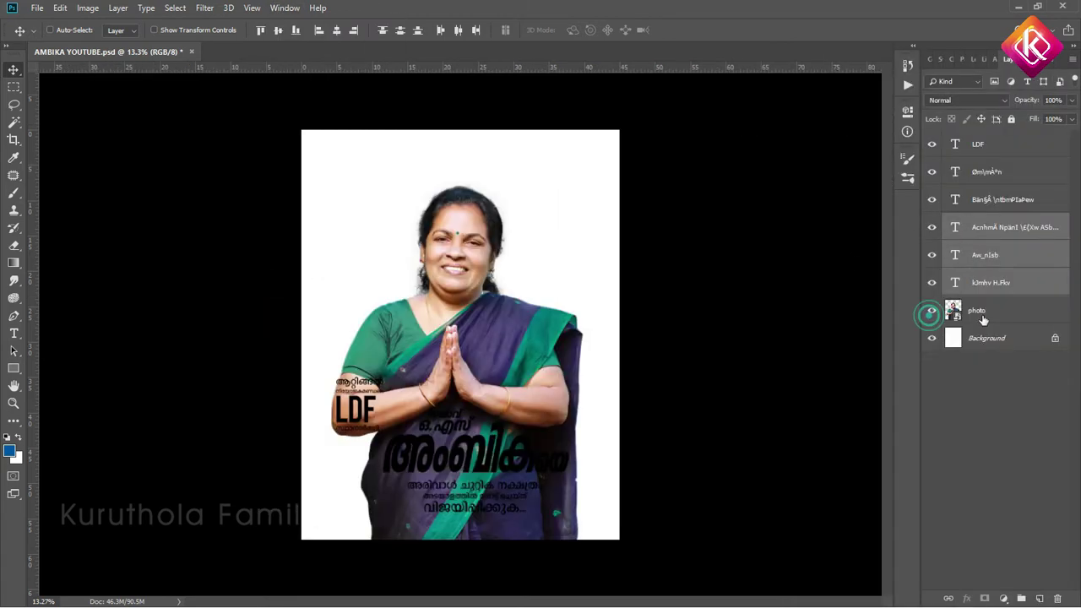
{"action": "left_click", "coordinate": [971, 312]}
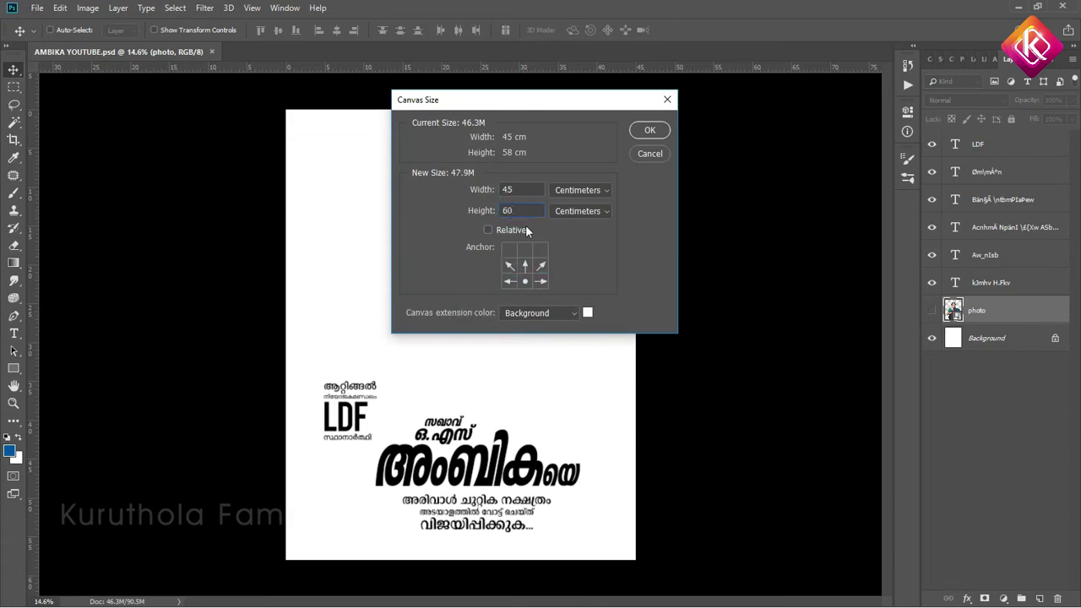
Apply the 45 × 60 cm canvas size
{"action": "key", "text": "Return"}
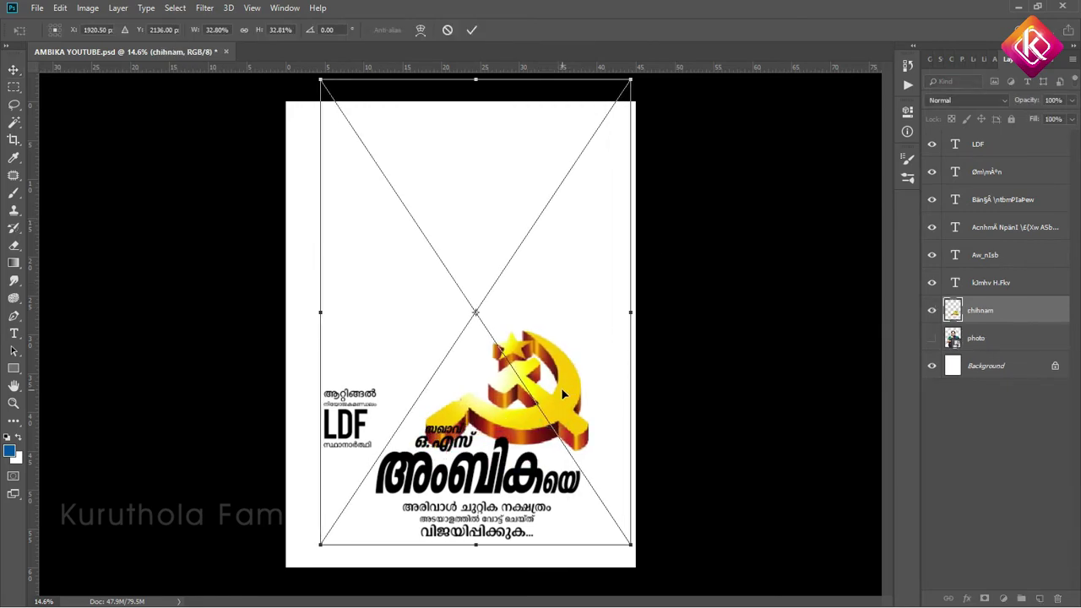
Commit the placed emblem and rearrange it, the LDF block and the സഖാവ് ഒ.എസ് title lines
{"action": "key", "text": "Return"}
{"action": "scroll", "coordinate": [560, 388], "scroll_direction": "up", "scroll_amount": 1}
{"action": "left_click_drag", "start_coordinate": [562, 293], "coordinate": [562, 310]}
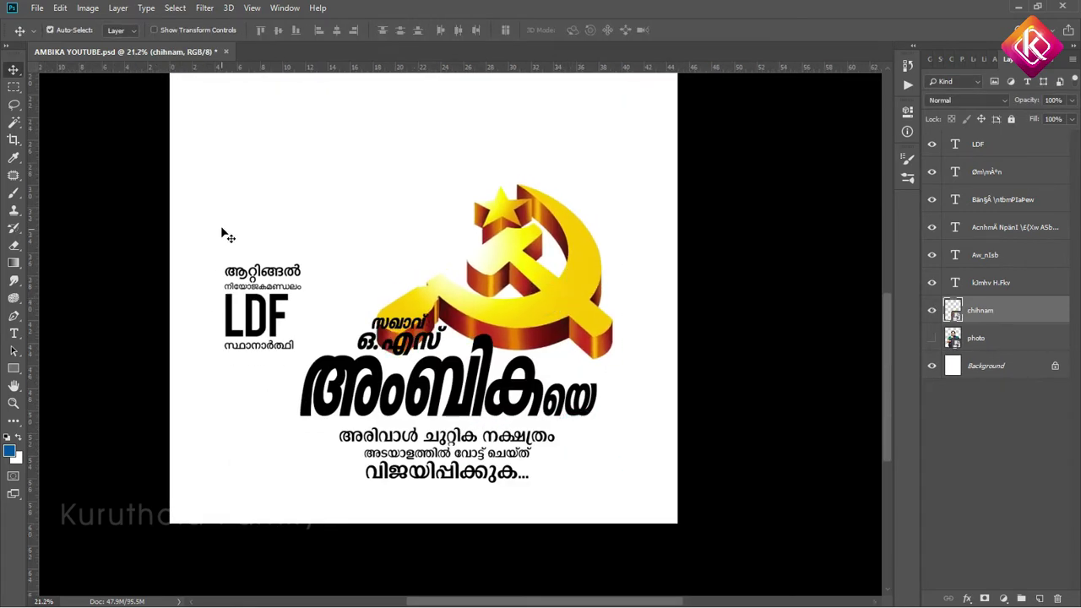
{"action": "left_click_drag", "start_coordinate": [254, 315], "coordinate": [239, 208]}
{"action": "left_click_drag", "start_coordinate": [401, 318], "coordinate": [325, 308]}
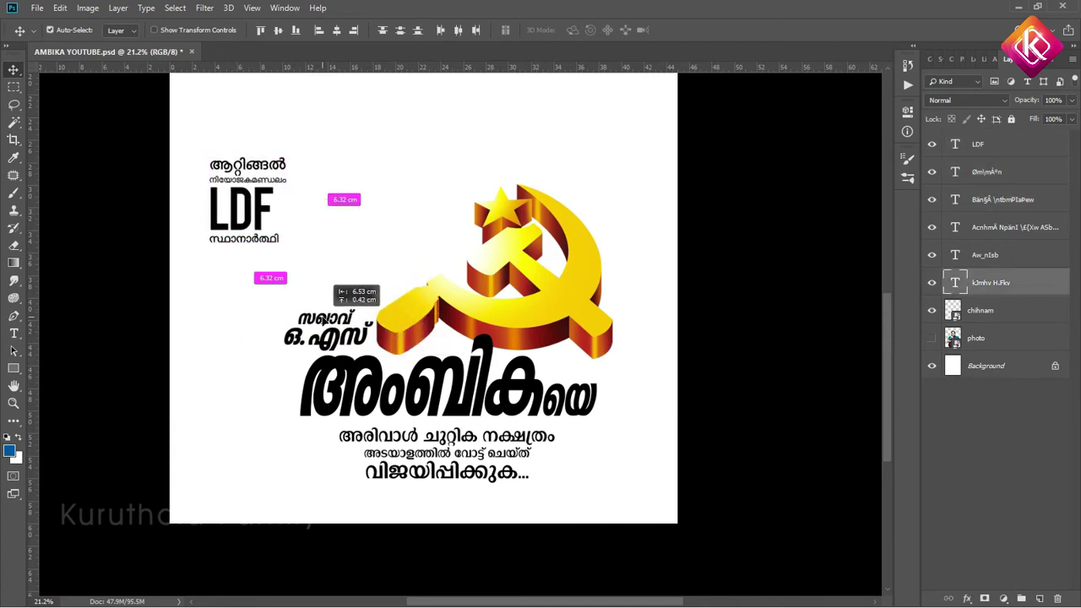
{"action": "left_click_drag", "start_coordinate": [600, 206], "coordinate": [597, 208]}
Shrink the emblem to about 95% and lower the LDF block slightly
{"action": "right_click", "coordinate": [809, 308]}
{"action": "left_click", "coordinate": [651, 314]}
{"action": "key", "text": "ctrl+t"}
{"action": "left_click_drag", "start_coordinate": [611, 187], "coordinate": [604, 195]}
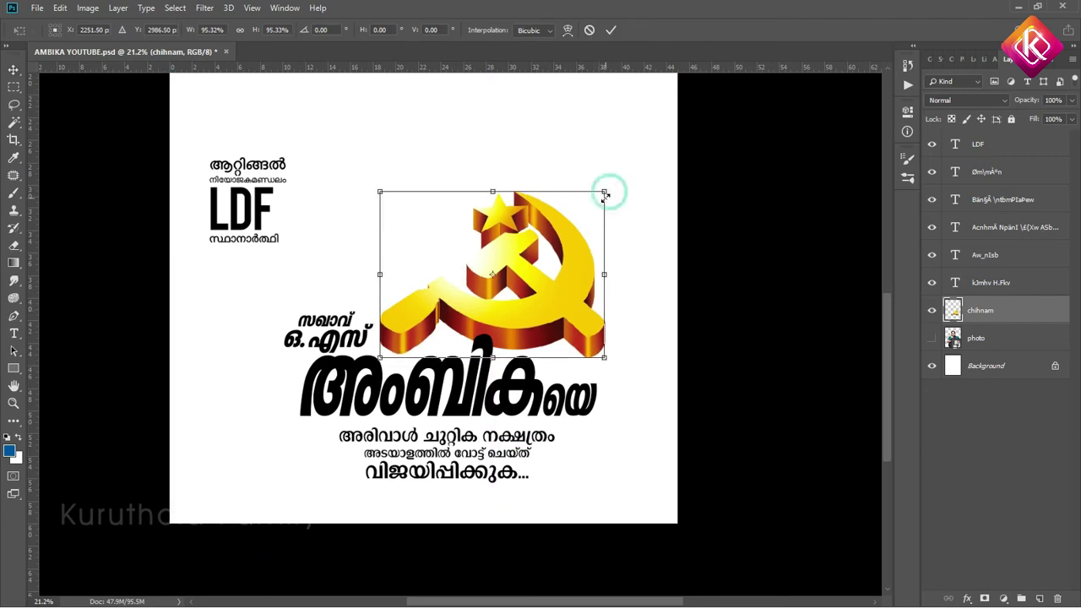
{"action": "double_click", "coordinate": [557, 315]}
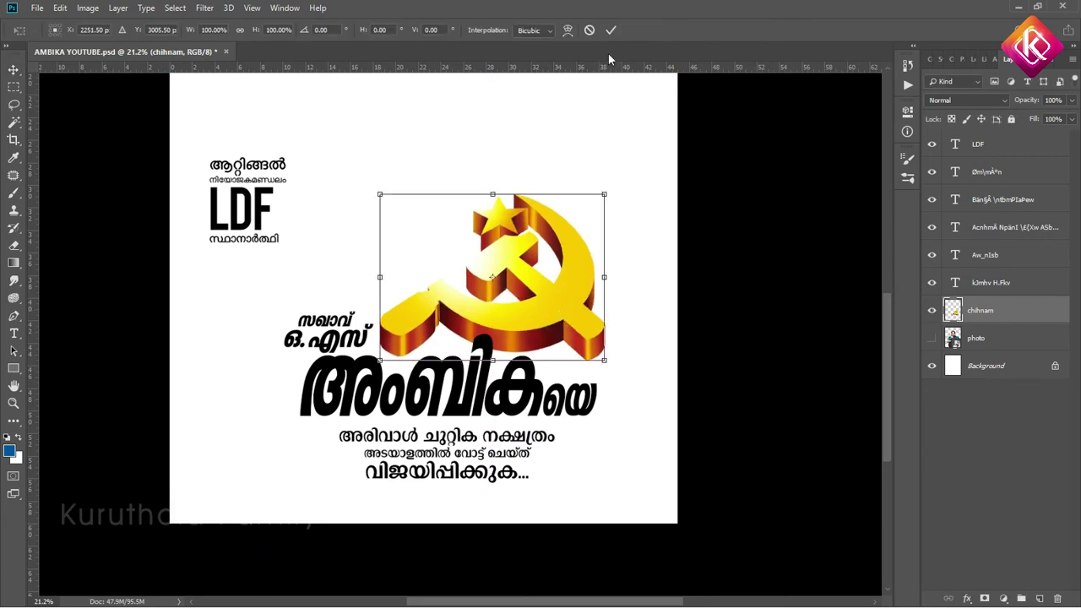
{"action": "left_click_drag", "start_coordinate": [344, 348], "coordinate": [346, 365]}
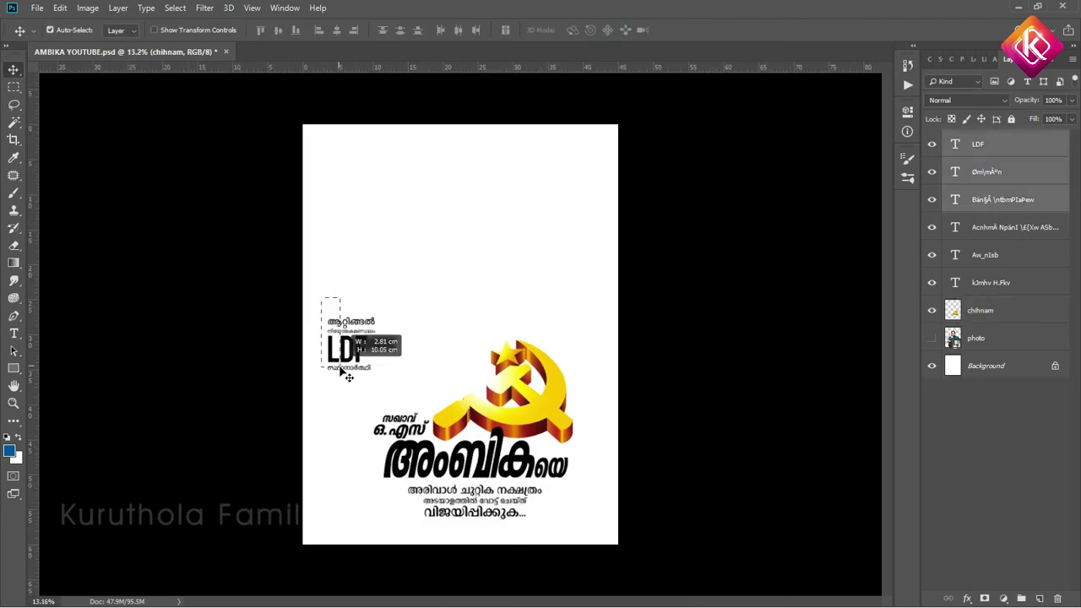
Show the candidate photo, move it up and right, and scale it down slightly
{"action": "left_click", "coordinate": [929, 342]}
{"action": "left_click", "coordinate": [470, 257]}
{"action": "scroll", "coordinate": [473, 342], "scroll_direction": "down", "scroll_amount": 1}
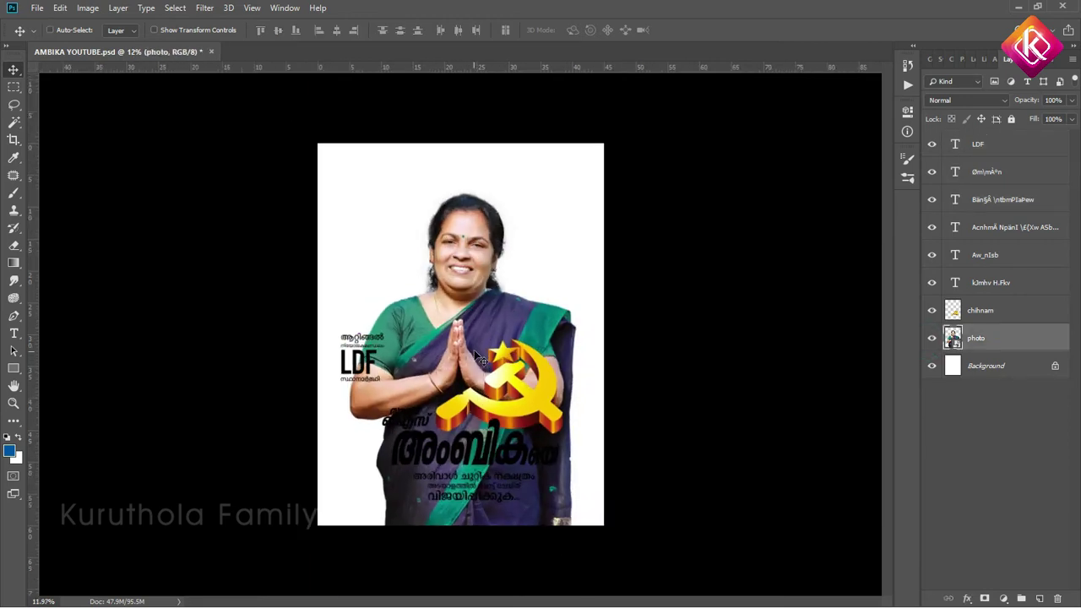
{"action": "left_click_drag", "start_coordinate": [489, 317], "coordinate": [509, 273]}
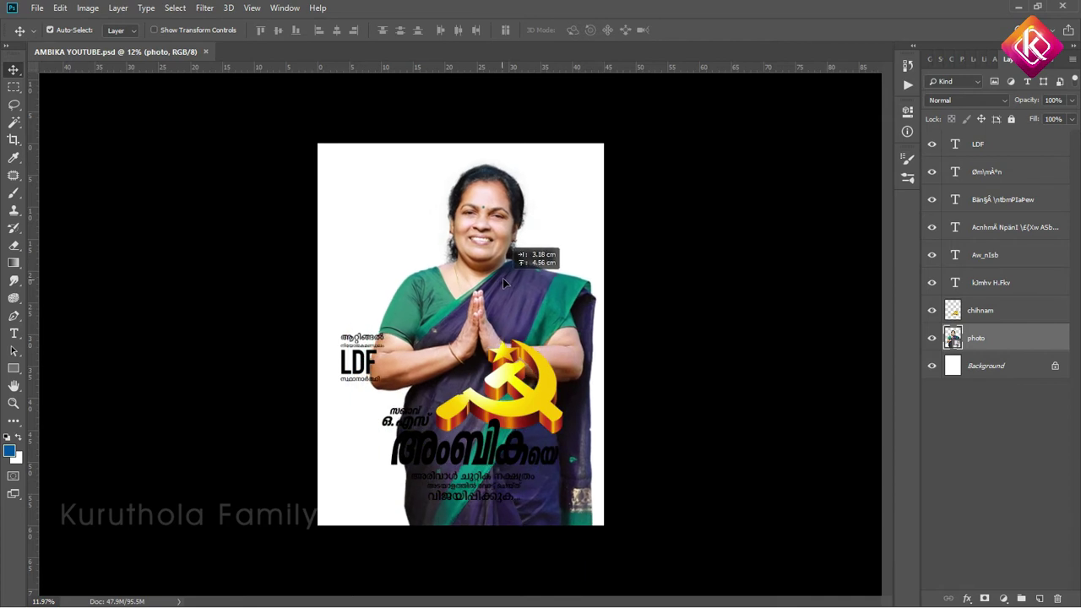
{"action": "key", "text": "ctrl+t"}
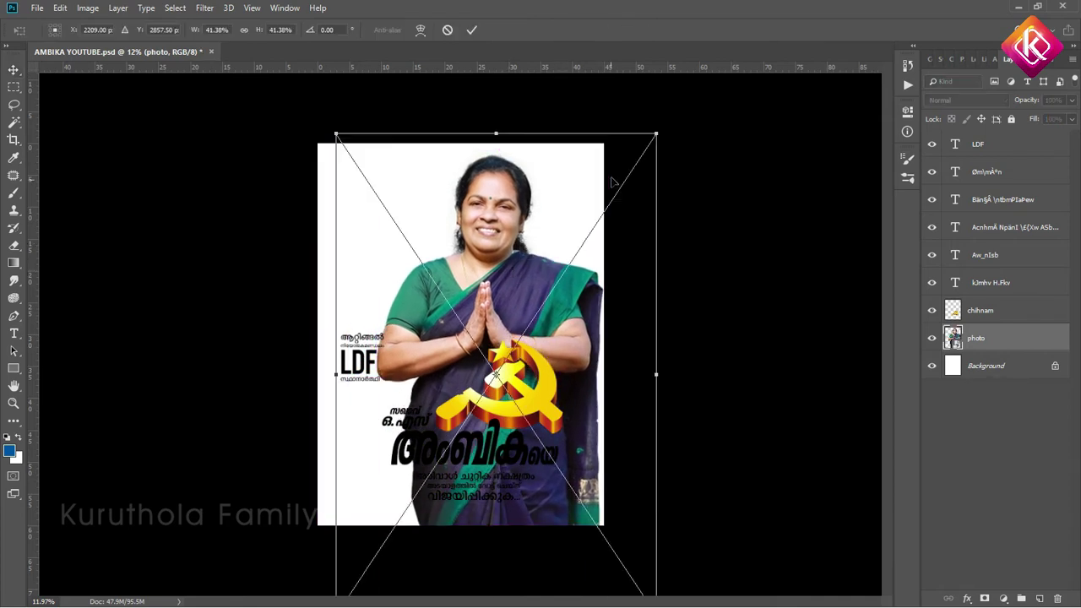
{"action": "left_click_drag", "start_coordinate": [647, 125], "coordinate": [644, 139]}
{"action": "key", "text": "Return"}
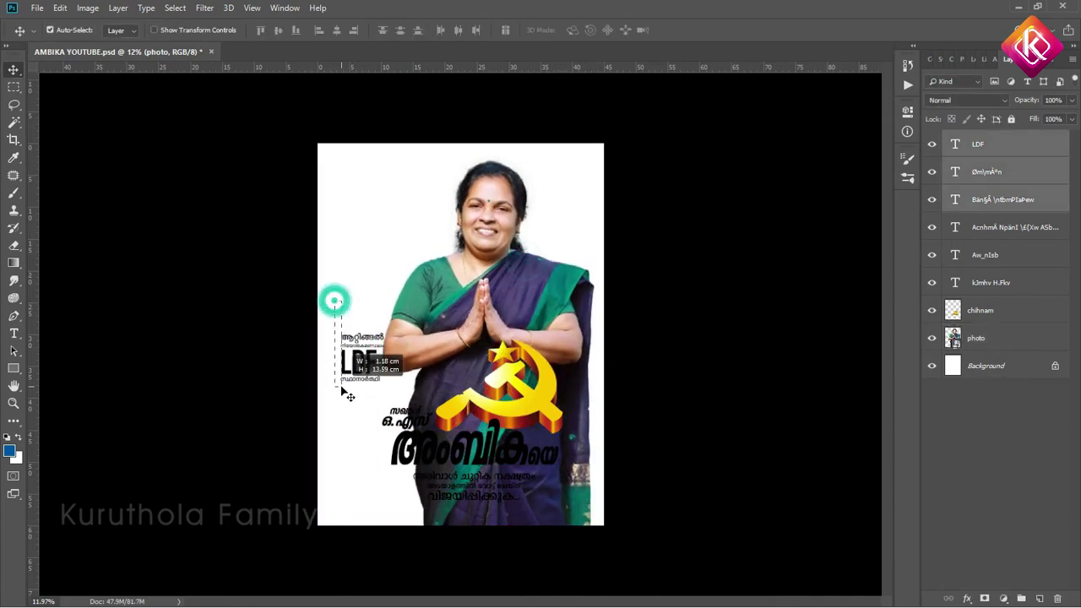
Lower the LDF block, adjust the photo, and place the blurred background image
{"action": "left_click_drag", "start_coordinate": [344, 368], "coordinate": [350, 396]}
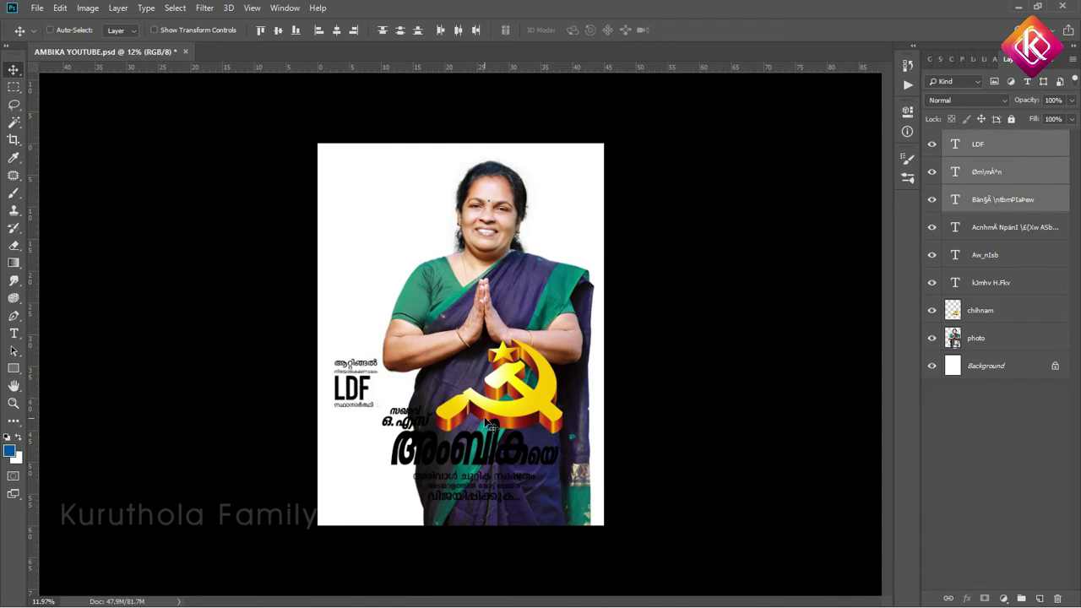
{"action": "left_click_drag", "start_coordinate": [508, 297], "coordinate": [501, 309]}
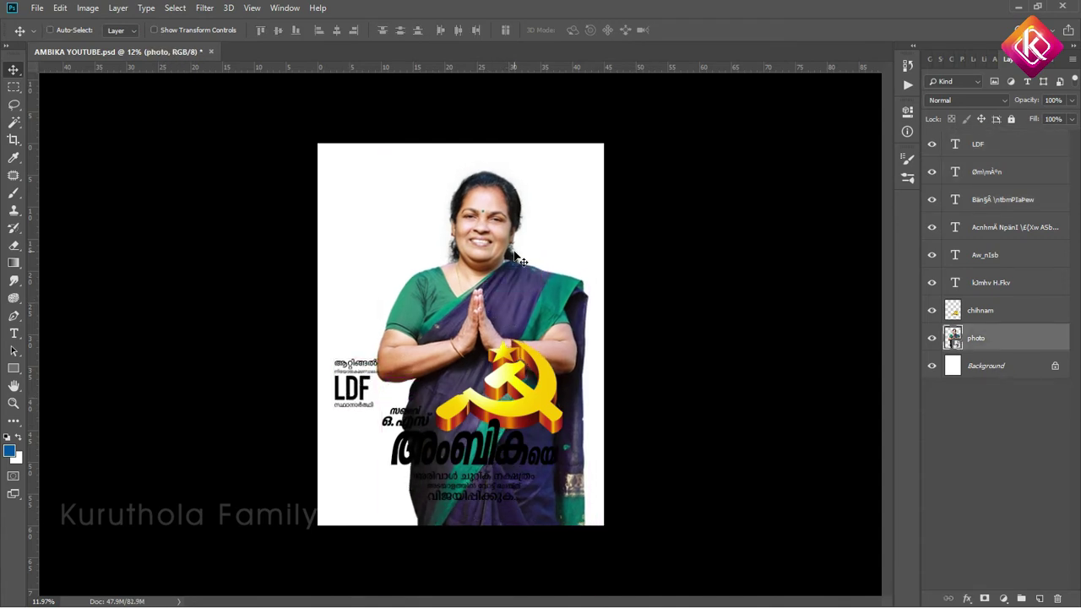
{"action": "left_click_drag", "start_coordinate": [330, 333], "coordinate": [318, 332]}
Commit the blurred background and move its layer beneath the candidate photo
{"action": "key", "text": "Return"}
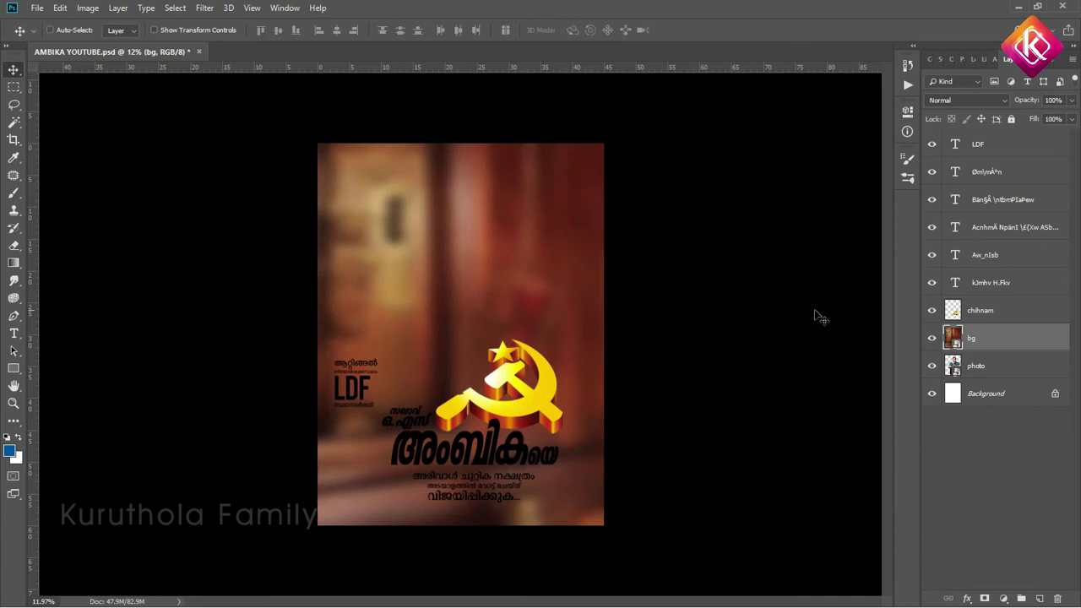
{"action": "left_click_drag", "start_coordinate": [989, 374], "coordinate": [989, 376]}
{"action": "right_click", "coordinate": [554, 211]}
{"action": "key", "text": "Escape"}
{"action": "key", "text": "ctrl+plus"}
{"action": "key", "text": "ctrl+minus"}
{"action": "scroll", "coordinate": [572, 216], "scroll_direction": "up", "scroll_amount": 2}
{"action": "scroll", "coordinate": [570, 185], "scroll_direction": "down", "scroll_amount": 1}
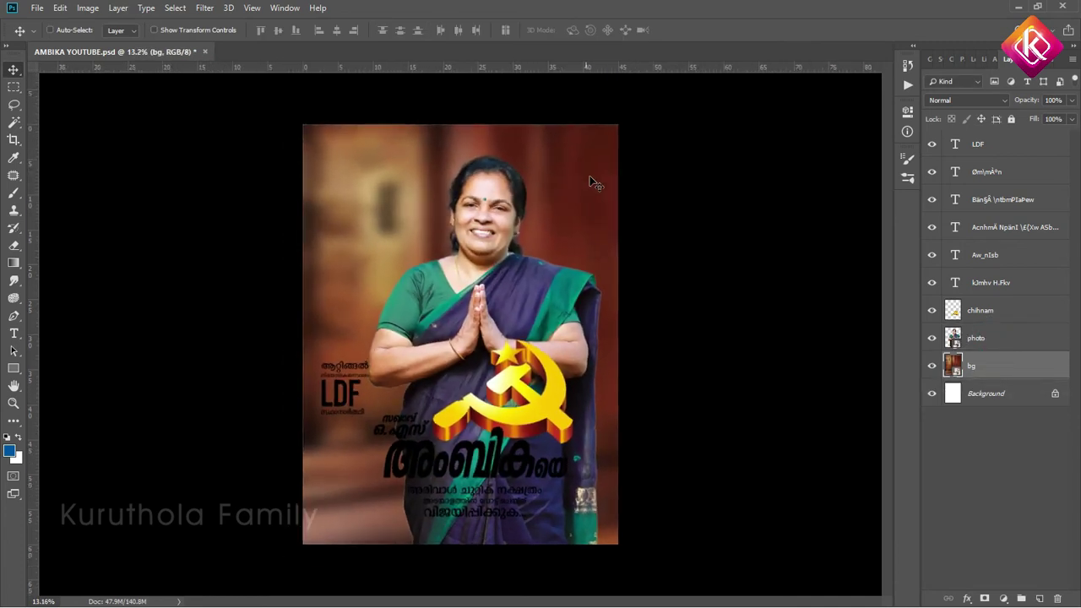
Pick a teal swatch as the paint colour with the Brush tool active
{"action": "left_click", "coordinate": [285, 7]}
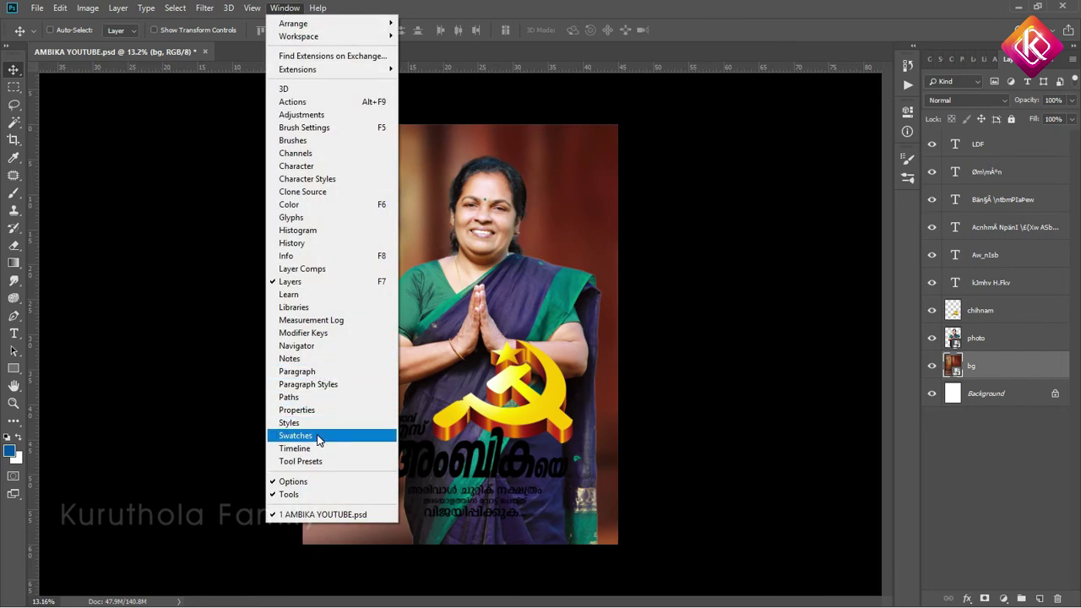
{"action": "left_click", "coordinate": [287, 439]}
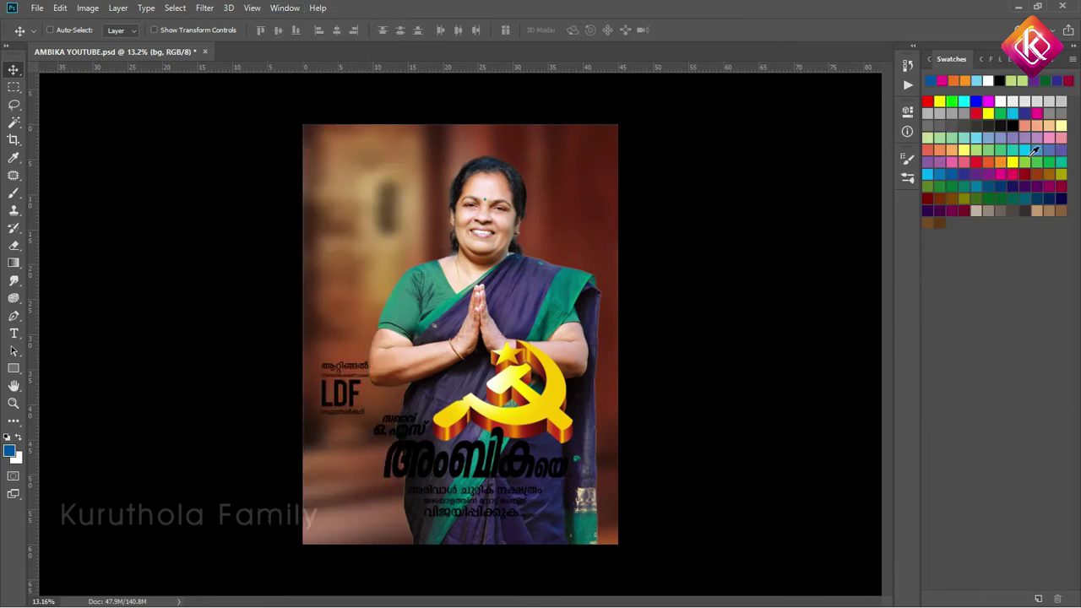
{"action": "left_click", "coordinate": [14, 194]}
{"action": "key", "text": "F7"}
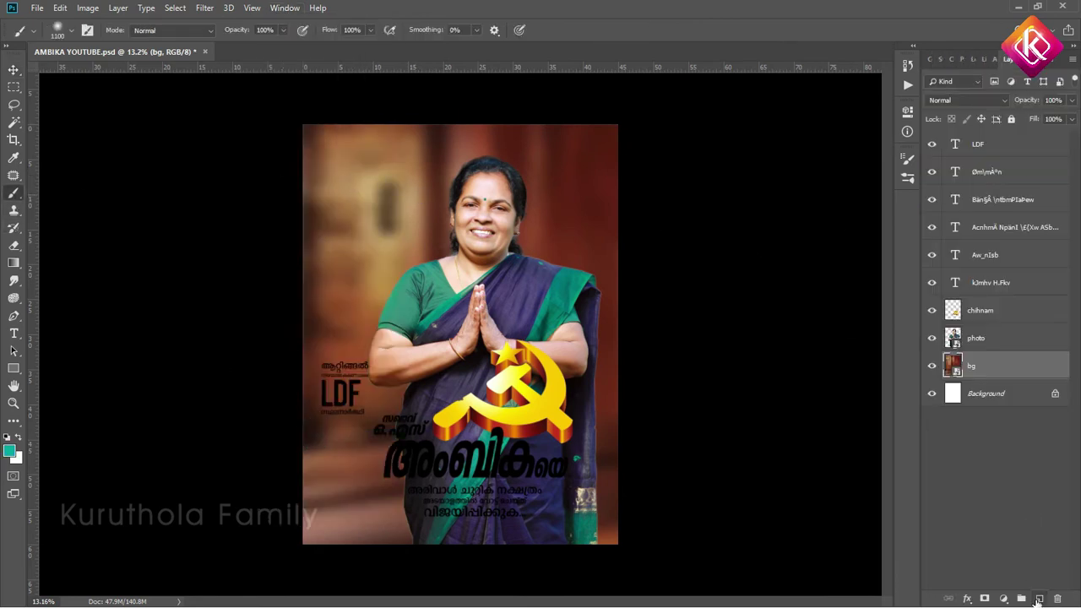
Scale the teal colour layer up to cover the whole poster
{"action": "right_click", "coordinate": [335, 201]}
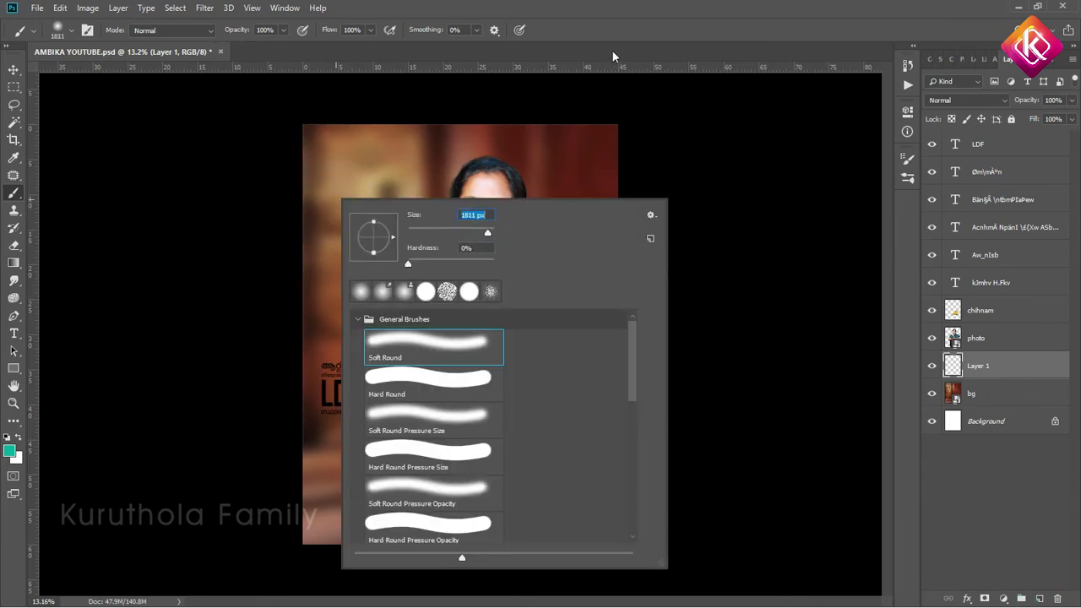
{"action": "key", "text": "Escape"}
{"action": "scroll", "coordinate": [369, 199], "scroll_direction": "down", "scroll_amount": 1}
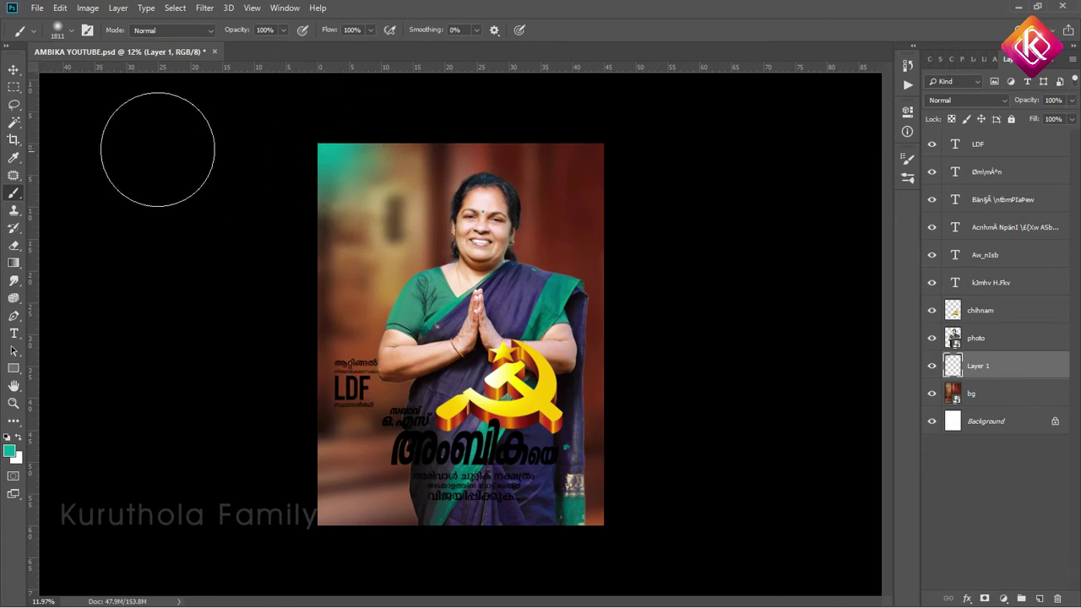
{"action": "key", "text": "v"}
{"action": "key", "text": "ctrl+t"}
{"action": "mouse_move", "coordinate": [448, 267]}
{"action": "left_mouse_down"}
{"action": "mouse_move", "coordinate": [591, 450]}
{"action": "mouse_move", "coordinate": [604, 523]}
{"action": "left_mouse_up"}
{"action": "left_click", "coordinate": [610, 29]}
Set the teal layer's blend mode to Overlay and pick purple as the paint colour
{"action": "left_click", "coordinate": [960, 99]}
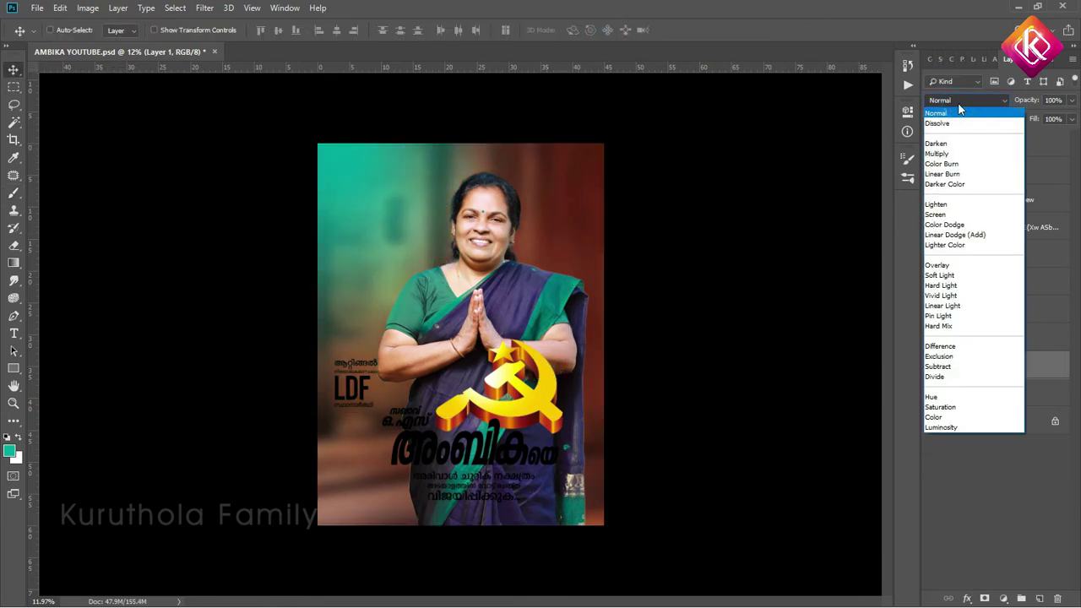
{"action": "left_click", "coordinate": [956, 267]}
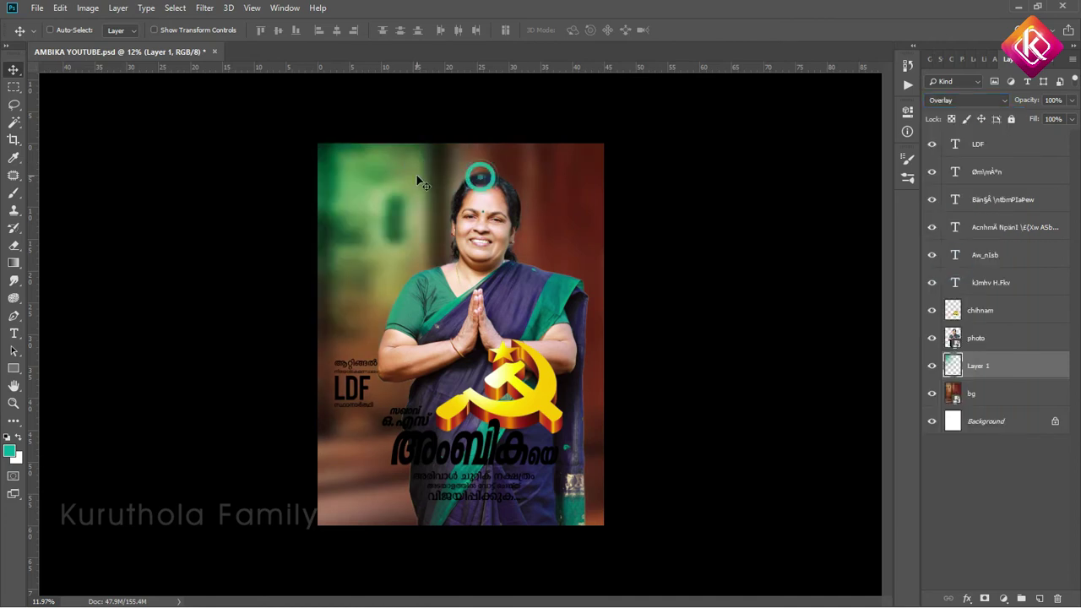
{"action": "key", "text": "alt+bracketright"}
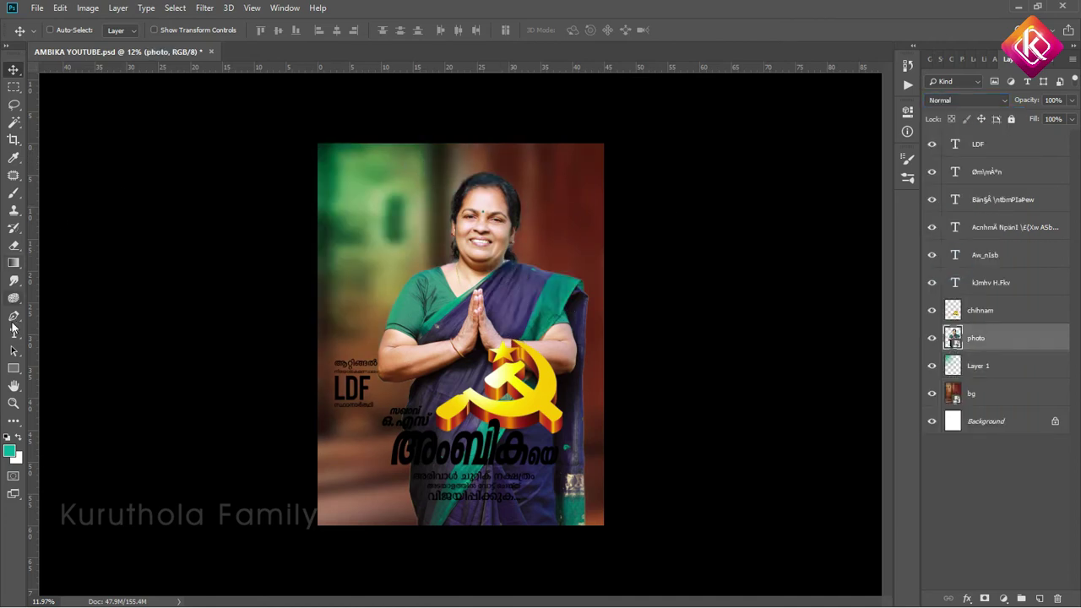
{"action": "right_click", "coordinate": [431, 291]}
{"action": "left_click", "coordinate": [929, 58]}
Paint a purple wash over the poster's lower part on a new layer above the photo
{"action": "right_click", "coordinate": [512, 525]}
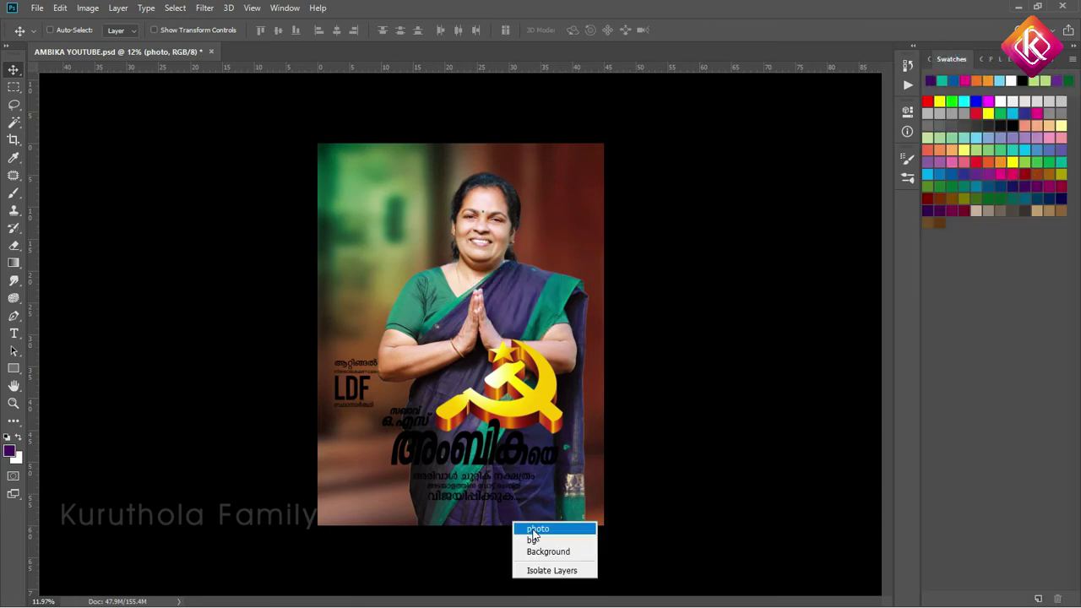
{"action": "left_click", "coordinate": [14, 192]}
{"action": "key", "text": "F7"}
{"action": "left_click", "coordinate": [1040, 597]}
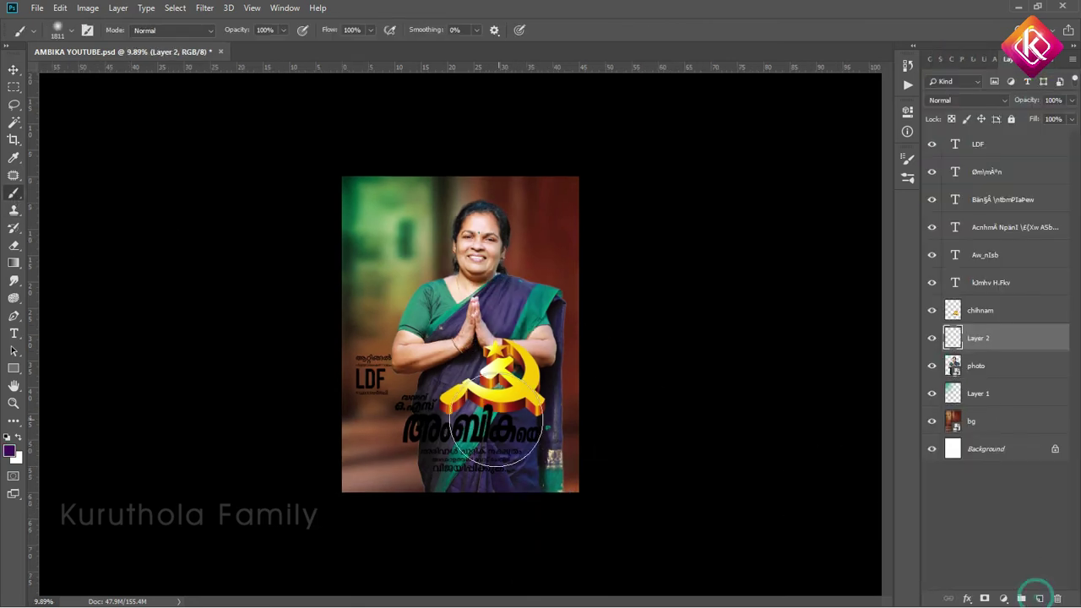
{"action": "mouse_move", "coordinate": [295, 411]}
{"action": "left_mouse_down"}
{"action": "mouse_move", "coordinate": [451, 518]}
{"action": "mouse_move", "coordinate": [600, 518]}
{"action": "left_mouse_up"}
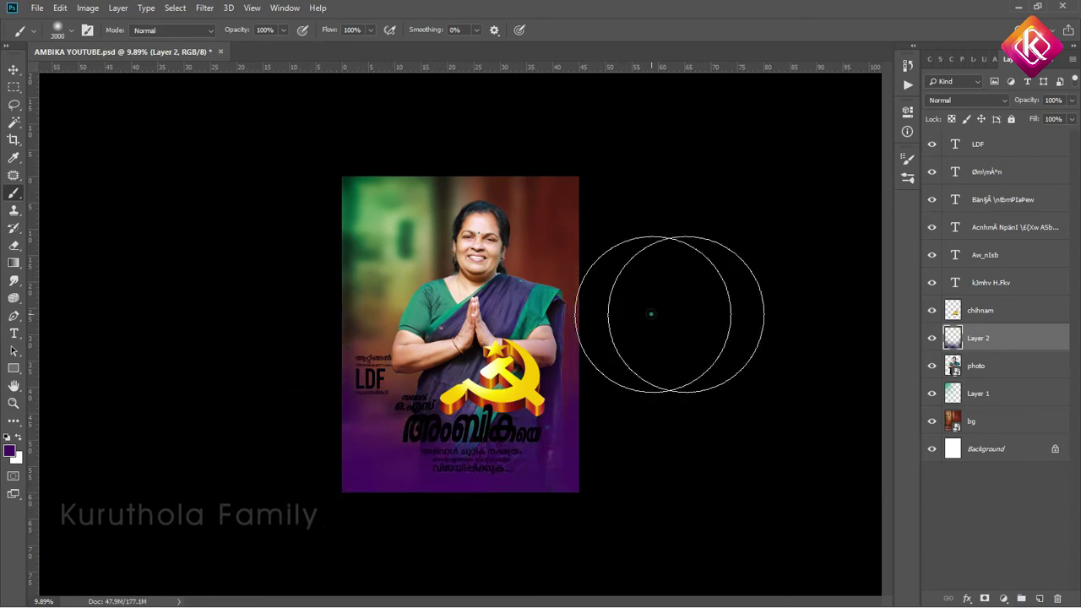
Enlarge the candidate photo slightly and nudge it into place
{"action": "key", "text": "v"}
{"action": "scroll", "coordinate": [627, 321], "scroll_direction": "up", "scroll_amount": 2}
{"action": "right_click", "coordinate": [482, 248]}
{"action": "left_click", "coordinate": [498, 254]}
{"action": "key", "text": "ctrl+t"}
{"action": "left_click_drag", "start_coordinate": [655, 139], "coordinate": [666, 122]}
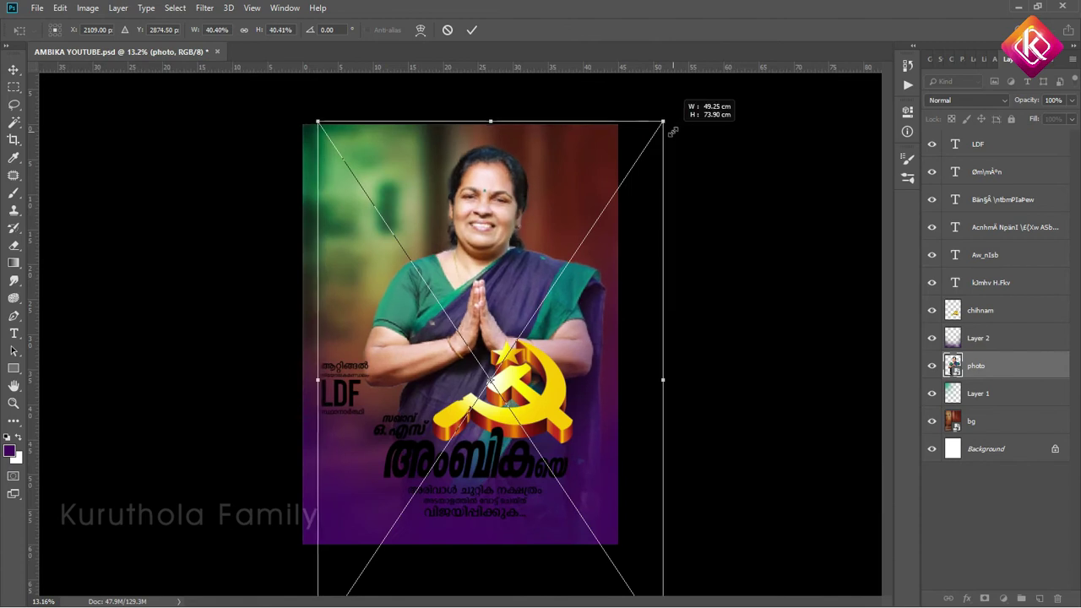
{"action": "left_click_drag", "start_coordinate": [568, 302], "coordinate": [576, 299]}
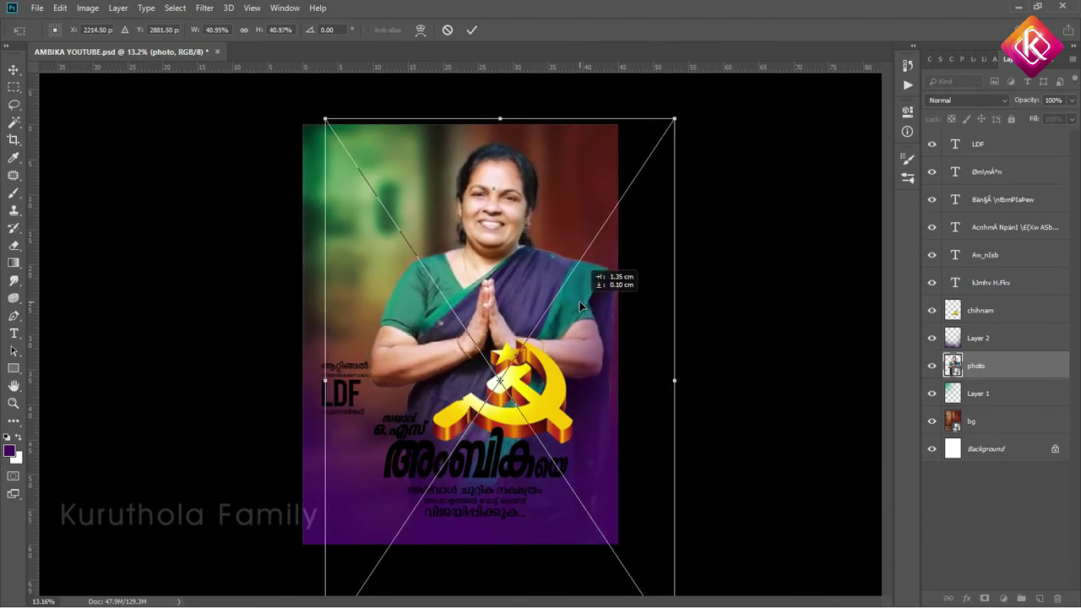
{"action": "left_click", "coordinate": [471, 29]}
Save the poster
{"action": "scroll", "coordinate": [462, 333], "scroll_direction": "down", "scroll_amount": 2}
{"action": "scroll", "coordinate": [493, 268], "scroll_direction": "up", "scroll_amount": 2}
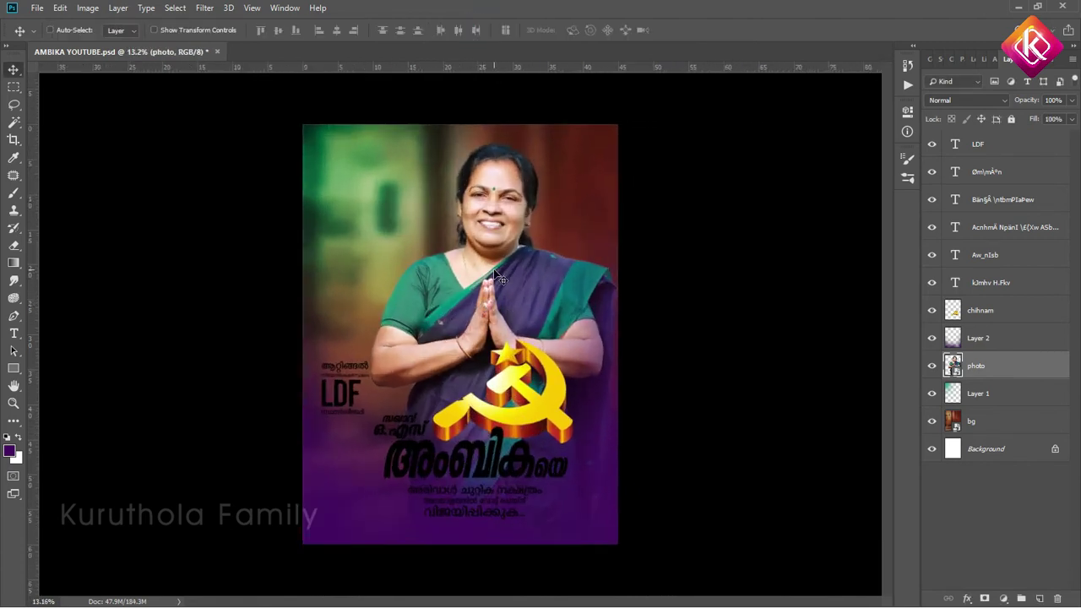
{"action": "scroll", "coordinate": [498, 273], "scroll_direction": "up", "scroll_amount": 1}
{"action": "key", "text": "ctrl+s"}
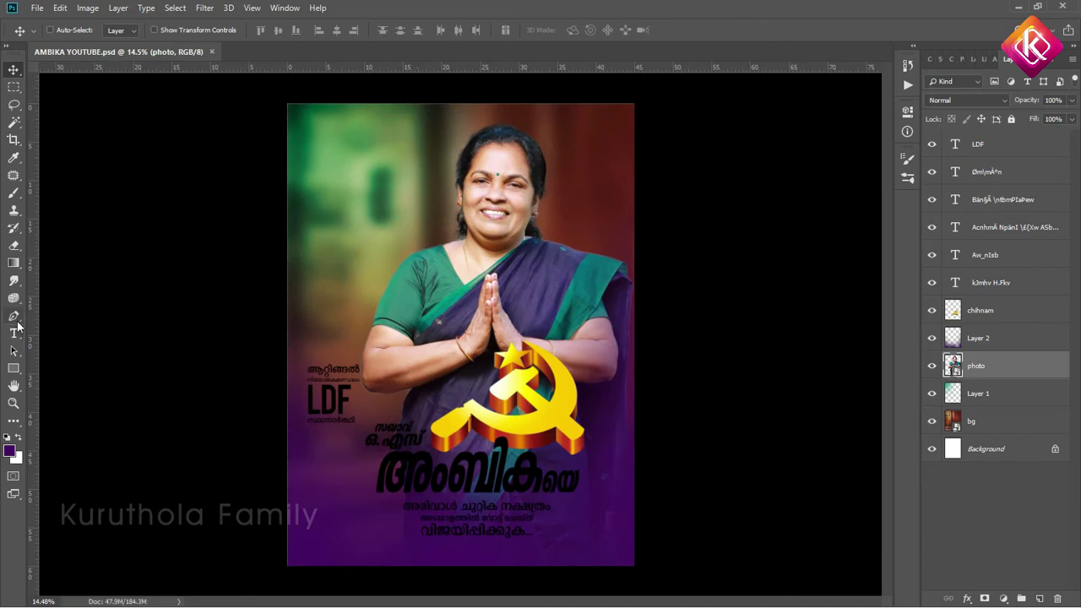
Paste the ഉറപ്പാണ് ആറ്റിങ്ങൽ slogan at the upper left as two lines
{"action": "left_click", "coordinate": [14, 333]}
{"action": "left_click", "coordinate": [341, 152]}
{"action": "key", "text": "ctrl+v"}
{"action": "scroll", "coordinate": [396, 148], "scroll_direction": "up", "scroll_amount": 2}
{"action": "scroll", "coordinate": [414, 135], "scroll_direction": "up", "scroll_amount": 4}
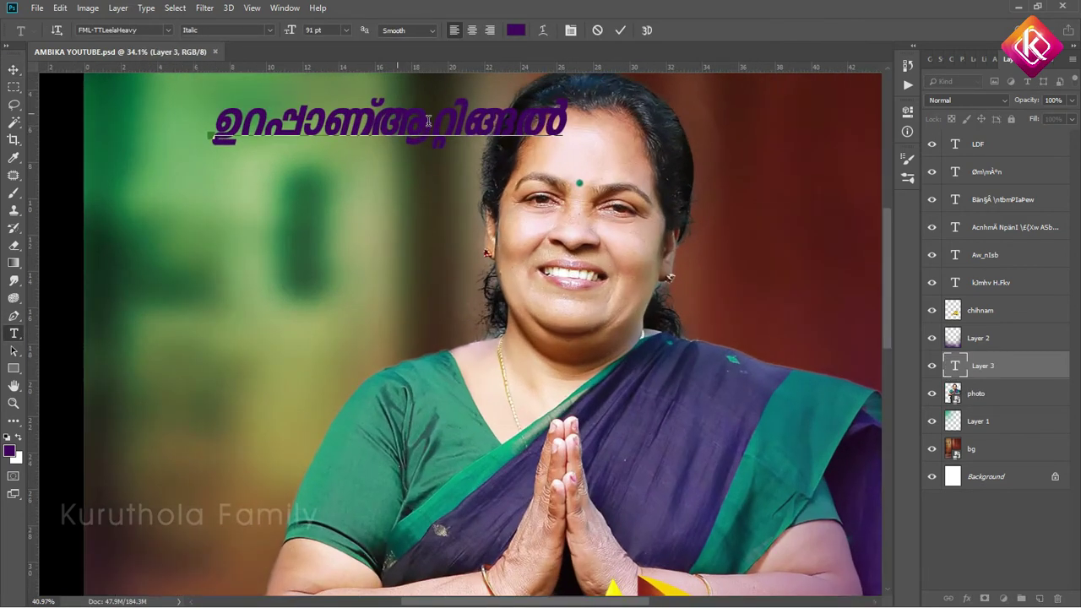
{"action": "scroll", "coordinate": [428, 121], "scroll_direction": "up", "scroll_amount": 1}
{"action": "key", "text": "Return"}
{"action": "key", "text": "ctrl+a"}
{"action": "key", "text": "ctrl+c"}
{"action": "key", "text": "alt+Up"}
{"action": "key", "text": "alt+Up"}
Set the slogan font to Scribe-ML-Malabar with 59 pt leading
{"action": "key", "text": "ctrl+t"}
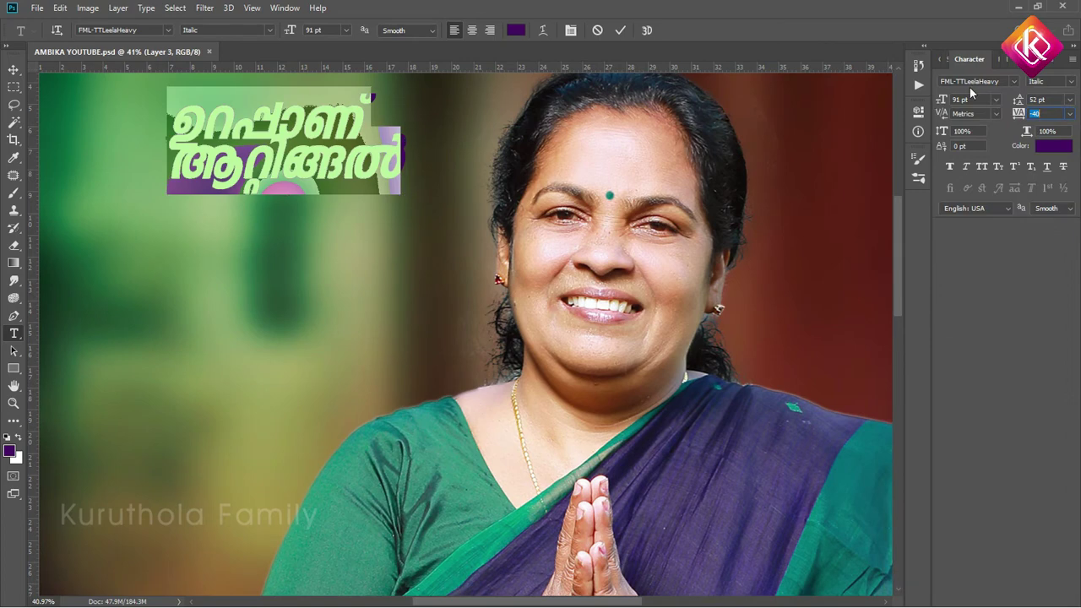
{"action": "left_click", "coordinate": [1013, 81]}
{"action": "scroll", "coordinate": [876, 338], "scroll_direction": "down", "scroll_amount": 3}
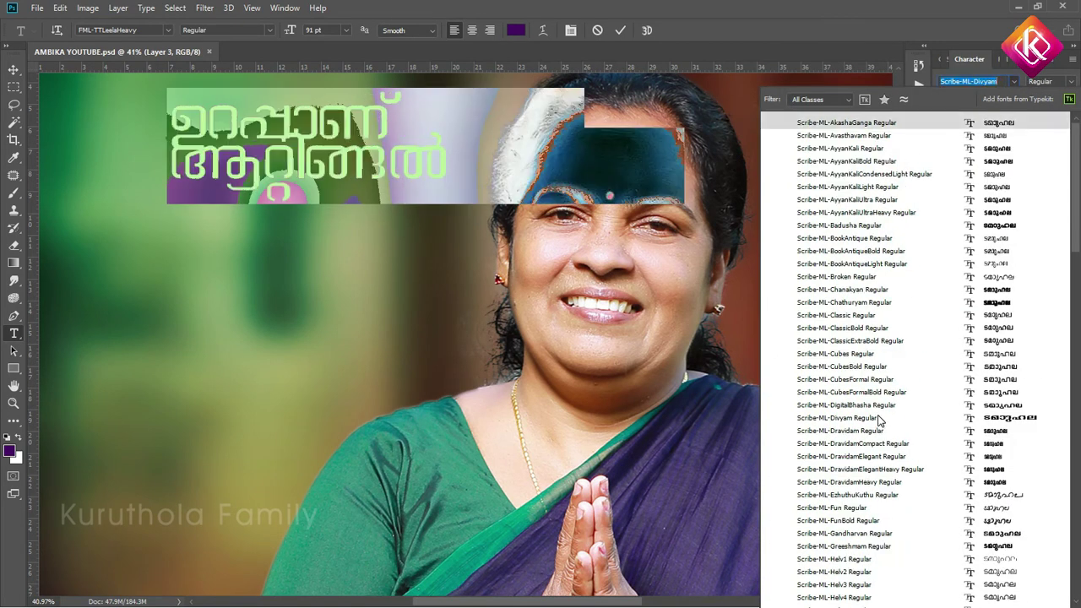
{"action": "scroll", "coordinate": [876, 388], "scroll_direction": "down", "scroll_amount": 3}
{"action": "scroll", "coordinate": [878, 401], "scroll_direction": "down", "scroll_amount": 3}
{"action": "scroll", "coordinate": [873, 410], "scroll_direction": "down", "scroll_amount": 2}
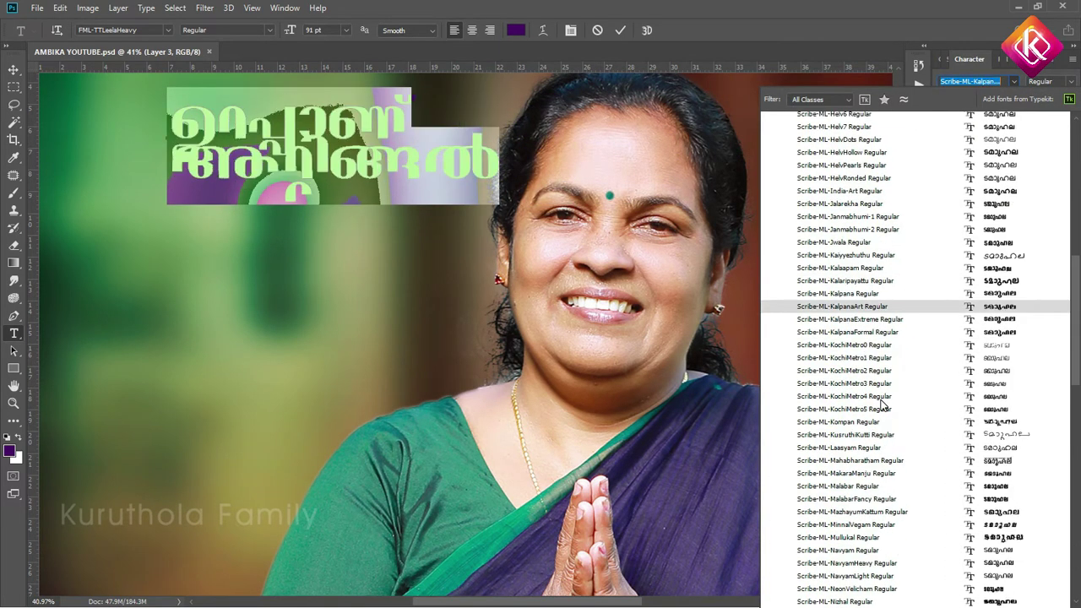
{"action": "left_click", "coordinate": [860, 435]}
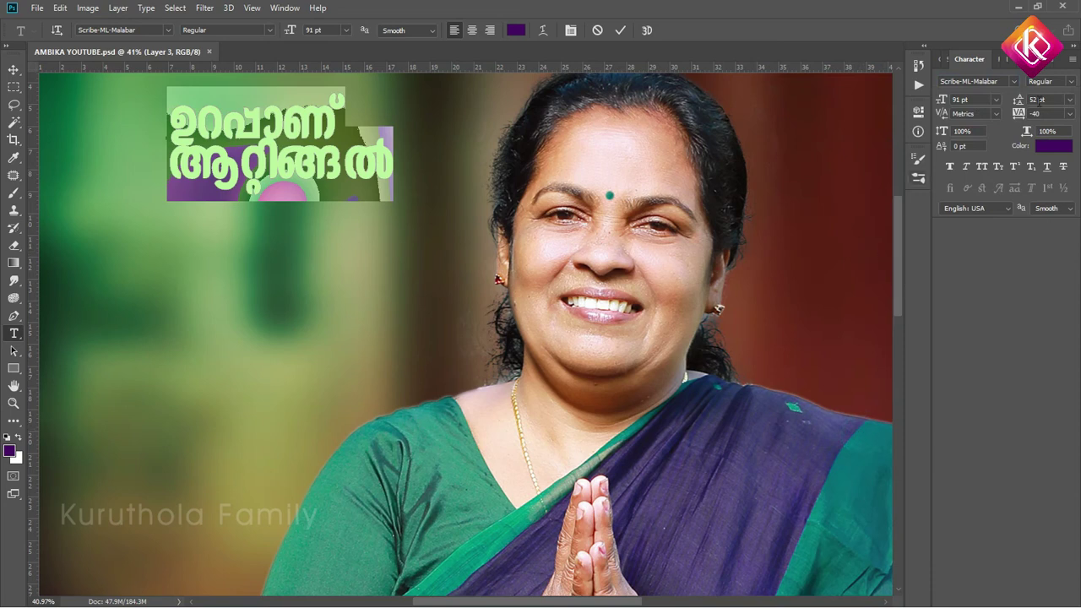
{"action": "left_click", "coordinate": [1046, 112]}
{"action": "type", "text": "59"}
{"action": "key", "text": "ctrl+Return"}
{"action": "key", "text": "v"}
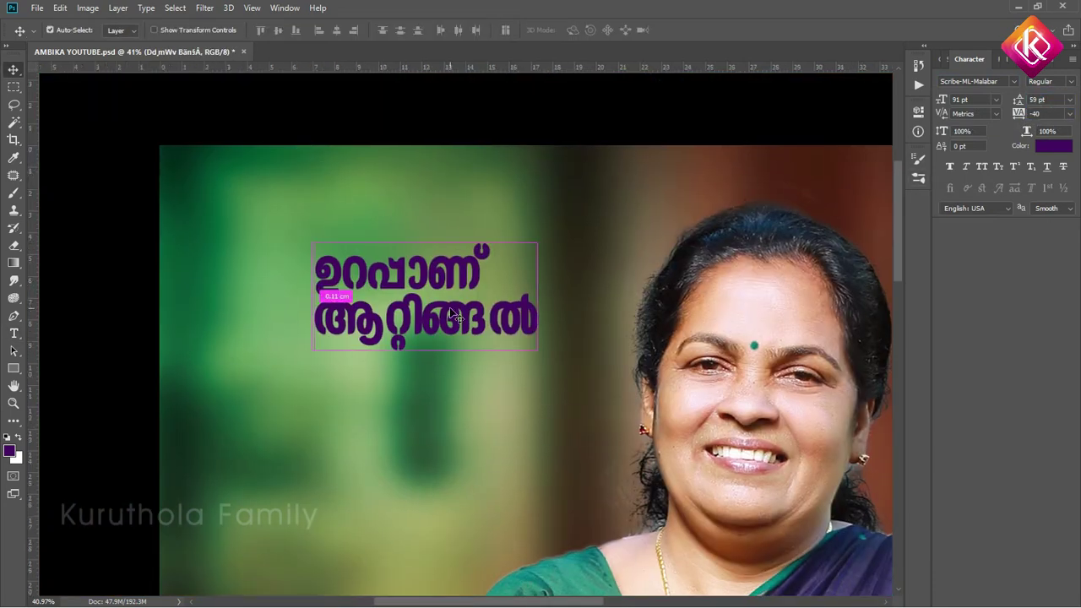
Make the slogan white and scale it up to about 149%
{"action": "key", "text": "ctrl+t"}
{"action": "left_click_drag", "start_coordinate": [581, 243], "coordinate": [662, 200]}
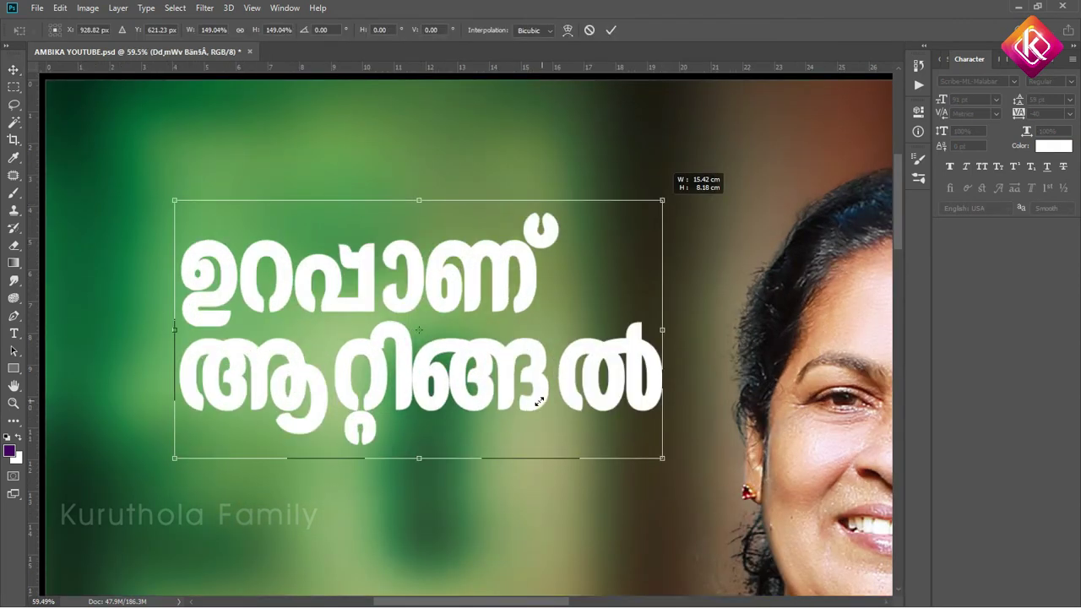
{"action": "key", "text": "Return"}
{"action": "scroll", "coordinate": [393, 386], "scroll_direction": "up", "scroll_amount": 2}
Tighten the letter spacing across the slogan's second line
{"action": "key", "text": "t"}
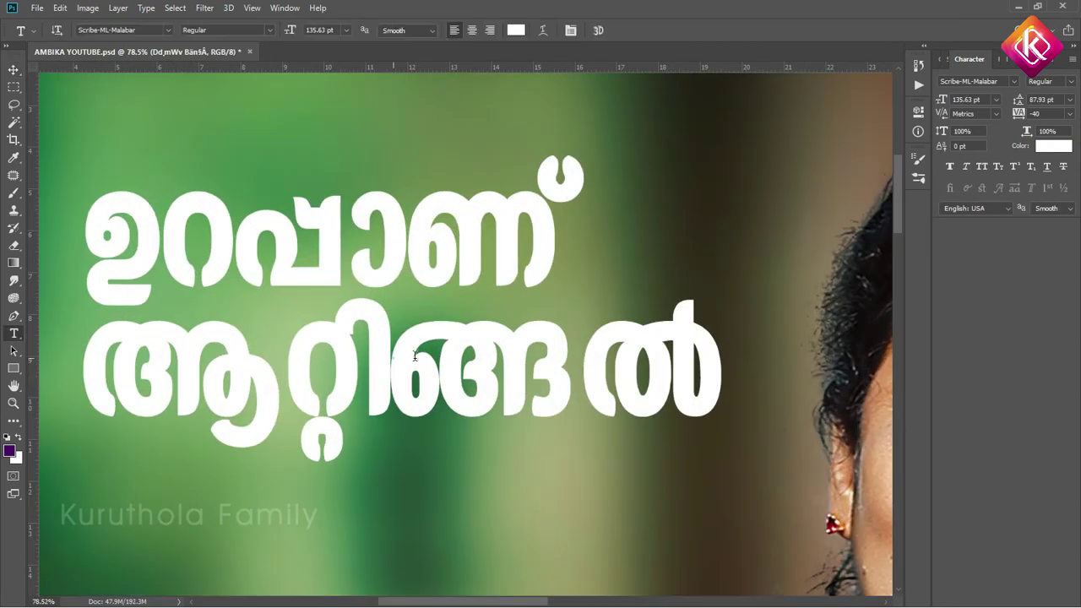
{"action": "left_click_drag", "start_coordinate": [414, 355], "coordinate": [718, 372]}
{"action": "key", "text": "alt+Left"}
{"action": "key", "text": "alt+Left"}
{"action": "left_click", "coordinate": [633, 338]}
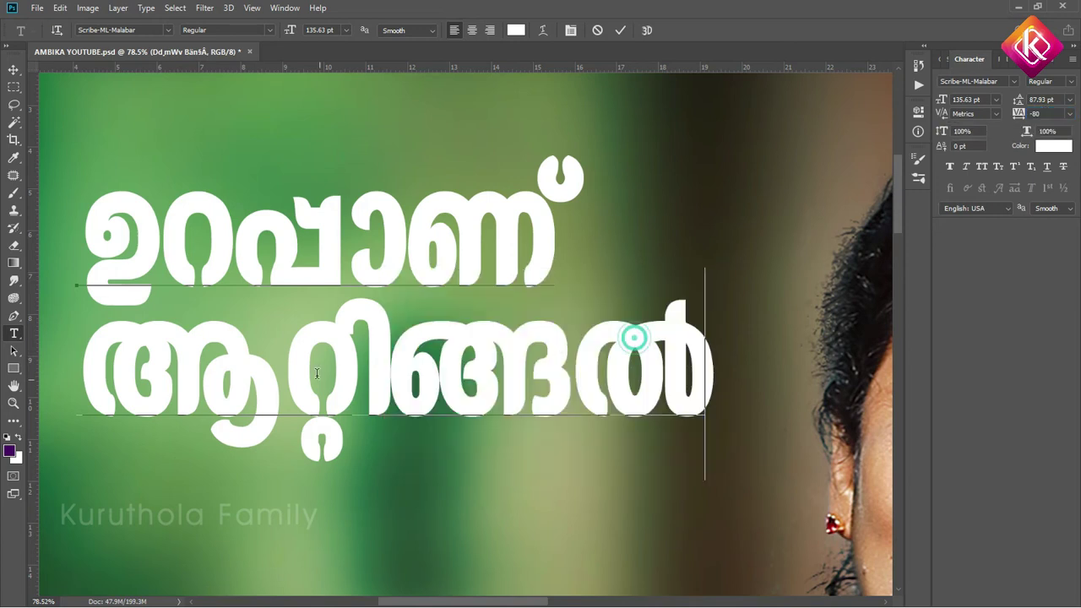
{"action": "left_click_drag", "start_coordinate": [355, 372], "coordinate": [564, 371]}
{"action": "key", "text": "alt+Right"}
{"action": "key", "text": "alt+Right"}
{"action": "key", "text": "alt+Right"}
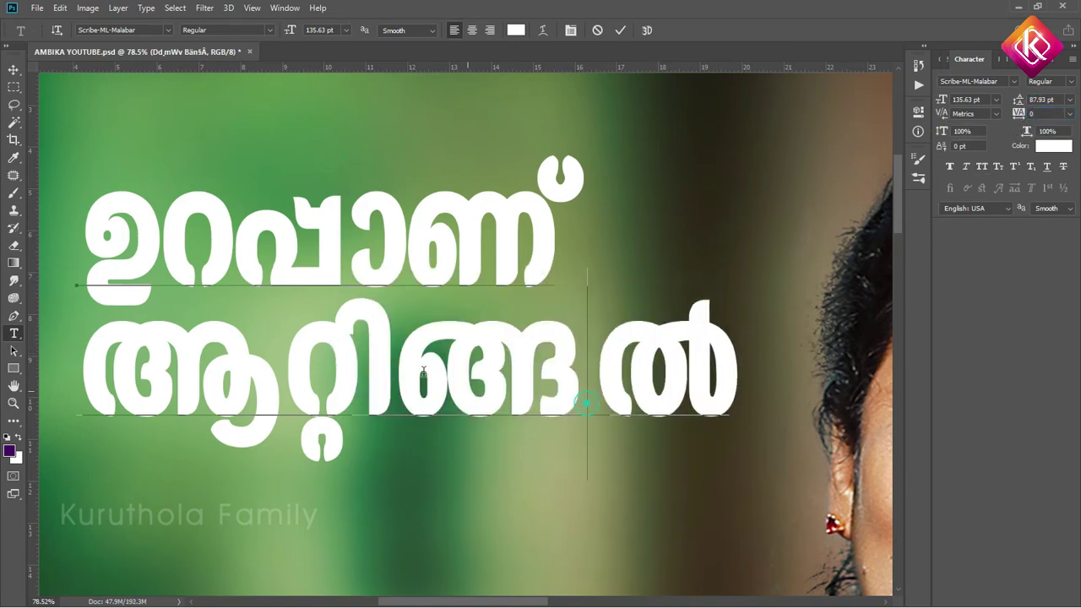
{"action": "key", "text": "alt+Left"}
{"action": "key", "text": "alt+Left"}
{"action": "key", "text": "alt+Left"}
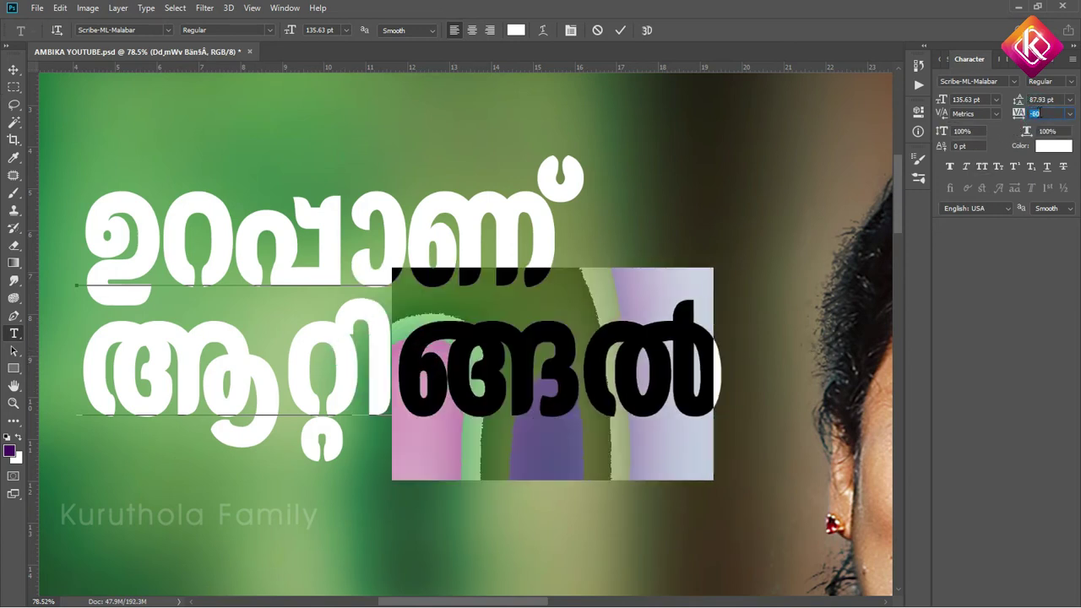
{"action": "left_click", "coordinate": [578, 353]}
Apply tighter tracking to the first letters of the second line
{"action": "left_click_drag", "start_coordinate": [339, 386], "coordinate": [77, 385]}
{"action": "left_click", "coordinate": [1069, 113]}
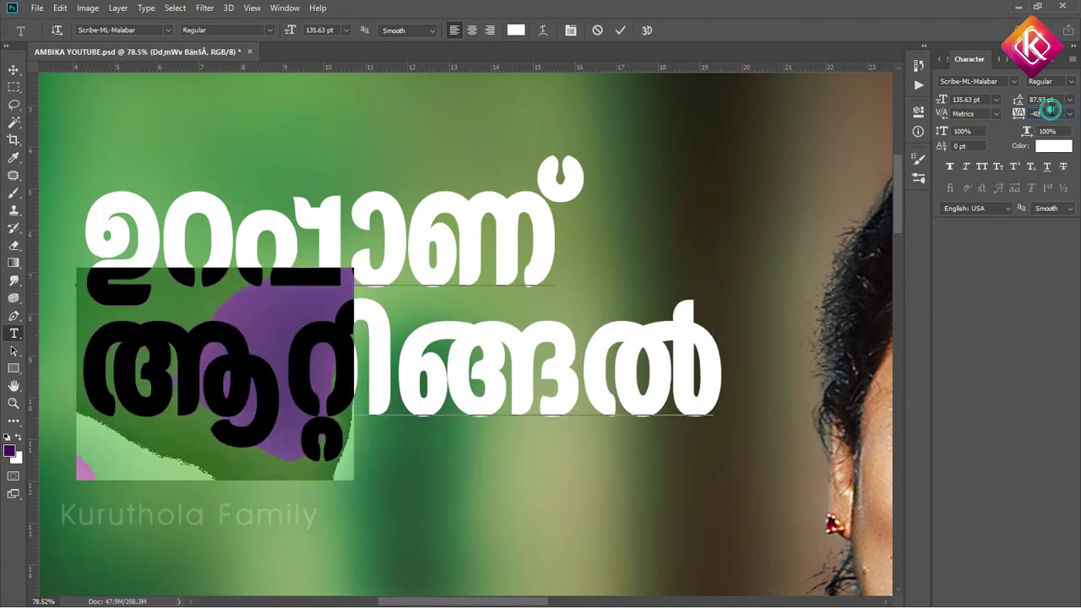
{"action": "left_click", "coordinate": [1047, 127]}
{"action": "left_click", "coordinate": [470, 388]}
{"action": "scroll", "coordinate": [470, 388], "scroll_direction": "down", "scroll_amount": 3}
Enlarge the slogan slightly and move it lower on the poster
{"action": "scroll", "coordinate": [470, 388], "scroll_direction": "down", "scroll_amount": 3}
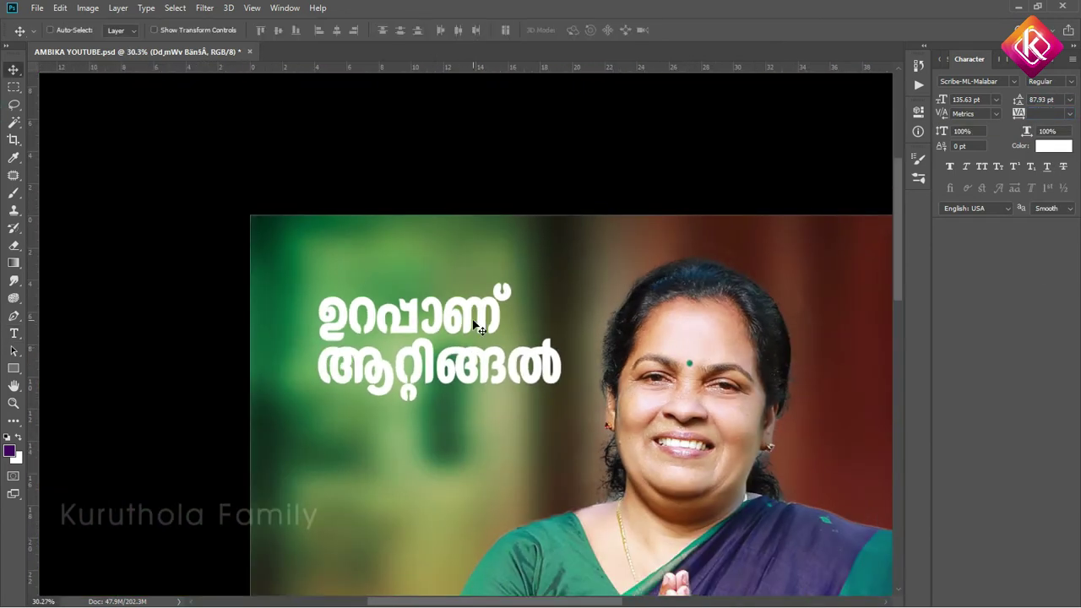
{"action": "key", "text": "ctrl+t"}
{"action": "left_click_drag", "start_coordinate": [576, 279], "coordinate": [581, 276]}
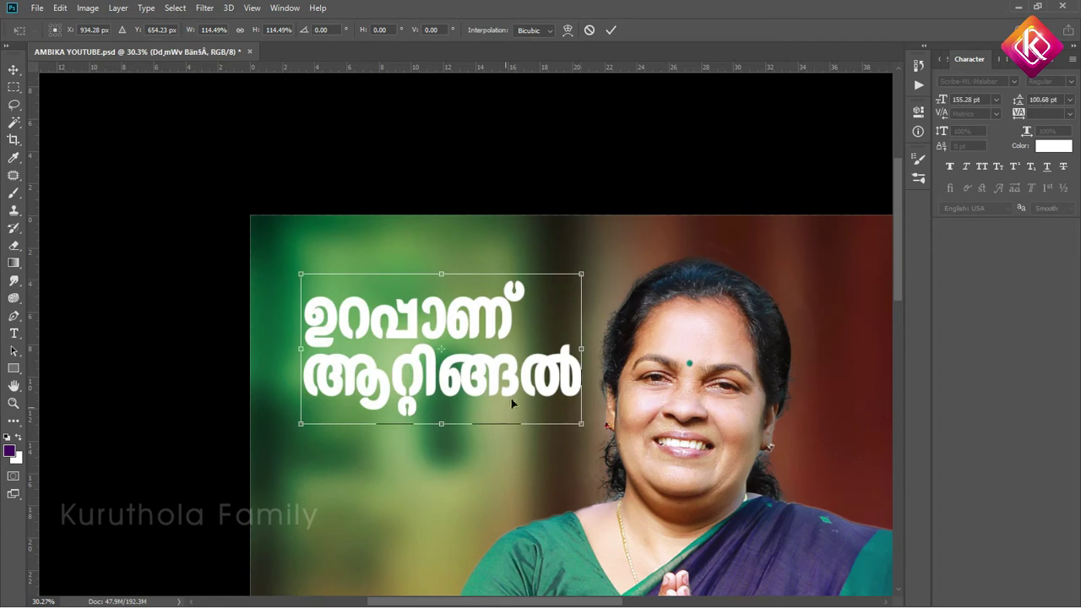
{"action": "key", "text": "Return"}
{"action": "left_click_drag", "start_coordinate": [444, 372], "coordinate": [444, 429]}
{"action": "key", "text": "ctrl+minus"}
{"action": "left_click_drag", "start_coordinate": [346, 338], "coordinate": [347, 315]}
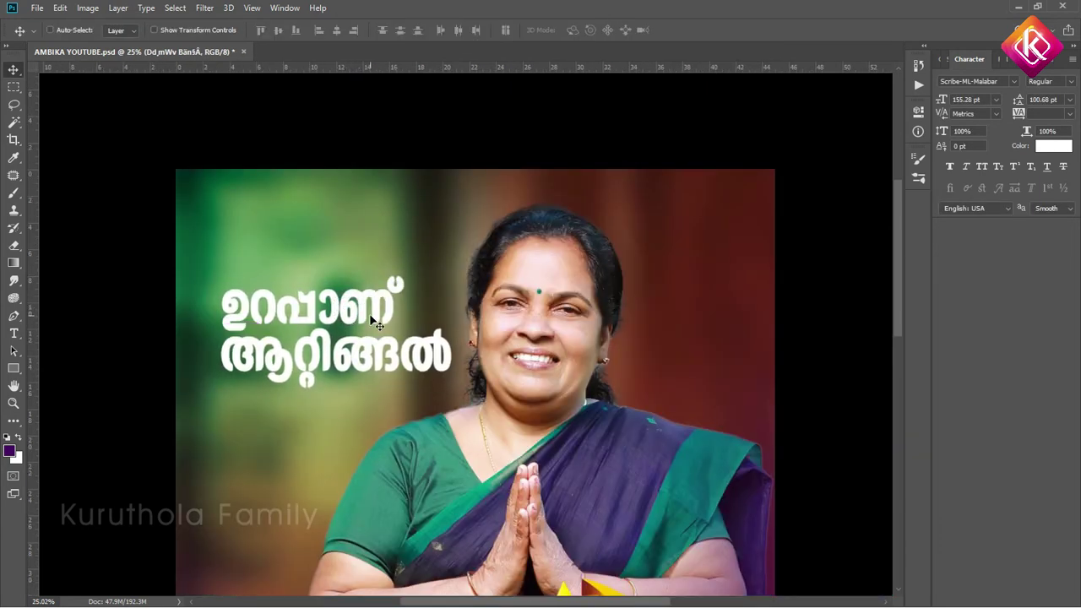
Add a small 'ഉറപ്പാണ്' text line in a lighter font
{"action": "key", "text": "t"}
{"action": "key", "text": "ctrl+v"}
{"action": "key", "text": "ctrl+shift+Left"}
{"action": "key", "text": "BackSpace"}
{"action": "key", "text": "ctrl+a"}
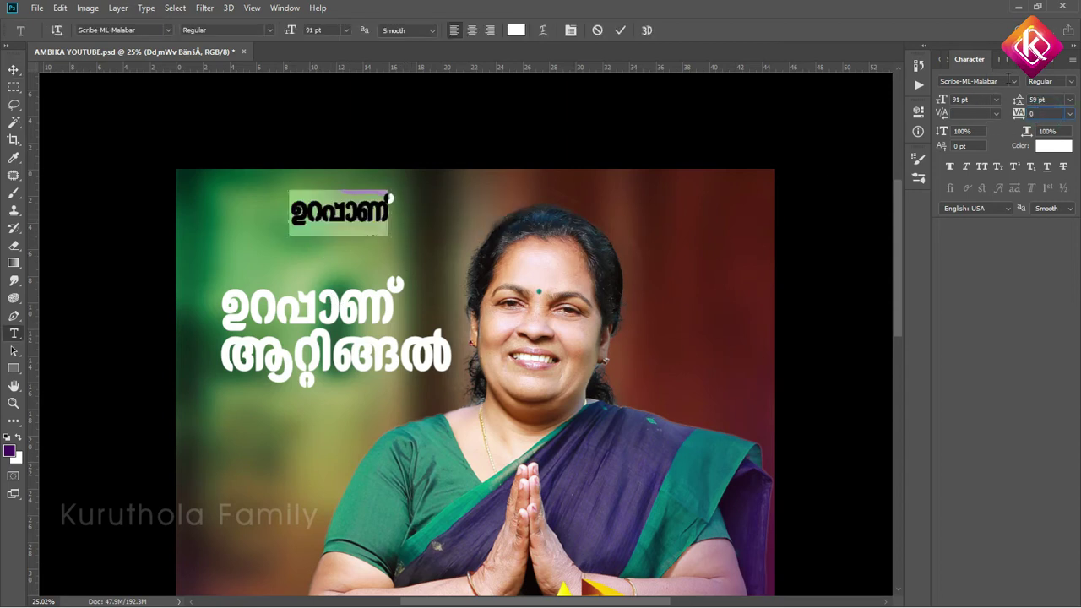
{"action": "left_click", "coordinate": [1013, 81]}
{"action": "left_click", "coordinate": [842, 486]}
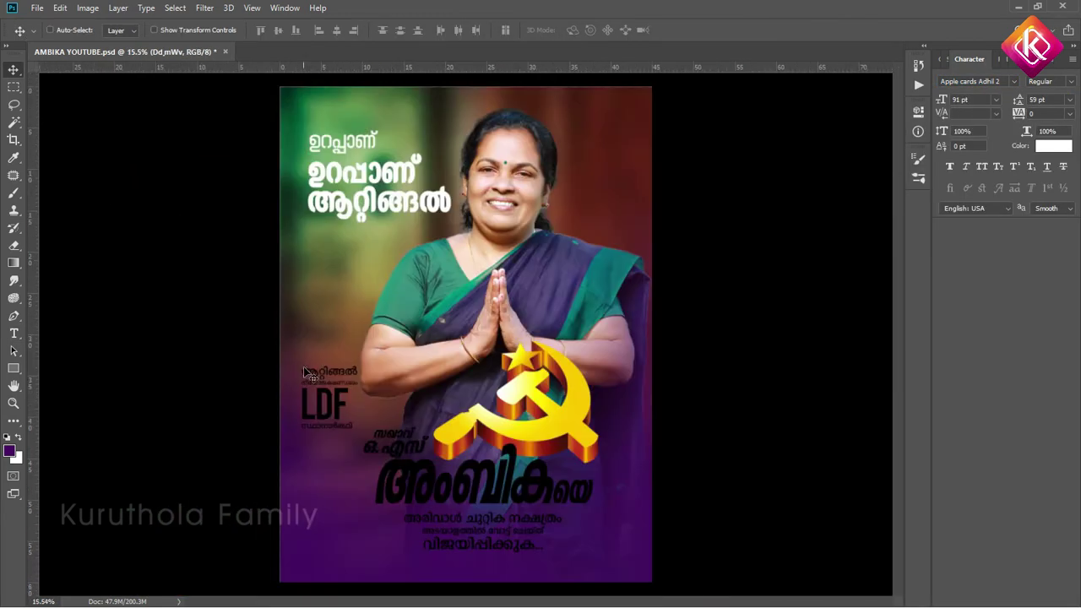
Duplicate LDF beside the slogan and shrink the small Malayalam word
{"action": "mouse_move", "coordinate": [334, 409]}
{"action": "left_mouse_down"}
{"action": "mouse_move", "coordinate": [505, 290]}
{"action": "mouse_move", "coordinate": [528, 314]}
{"action": "left_mouse_up"}
{"action": "scroll", "coordinate": [458, 315], "scroll_direction": "up", "scroll_amount": 6}
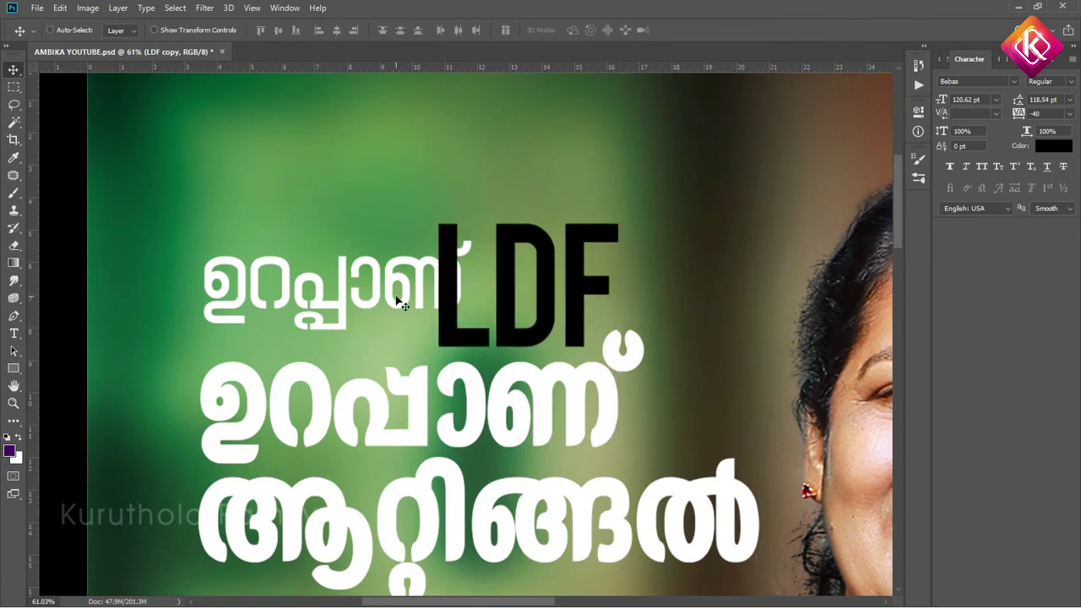
{"action": "left_click", "coordinate": [462, 249]}
{"action": "key", "text": "ctrl+t"}
{"action": "left_click_drag", "start_coordinate": [469, 230], "coordinate": [414, 254]}
{"action": "key", "text": "Return"}
Position the small 'ഉറപ്പാണ്' word and LDF right next to each other
{"action": "mouse_move", "coordinate": [361, 284]}
{"action": "left_mouse_down"}
{"action": "mouse_move", "coordinate": [374, 305]}
{"action": "mouse_move", "coordinate": [362, 308]}
{"action": "left_mouse_up"}
{"action": "scroll", "coordinate": [374, 306], "scroll_direction": "down", "scroll_amount": 1}
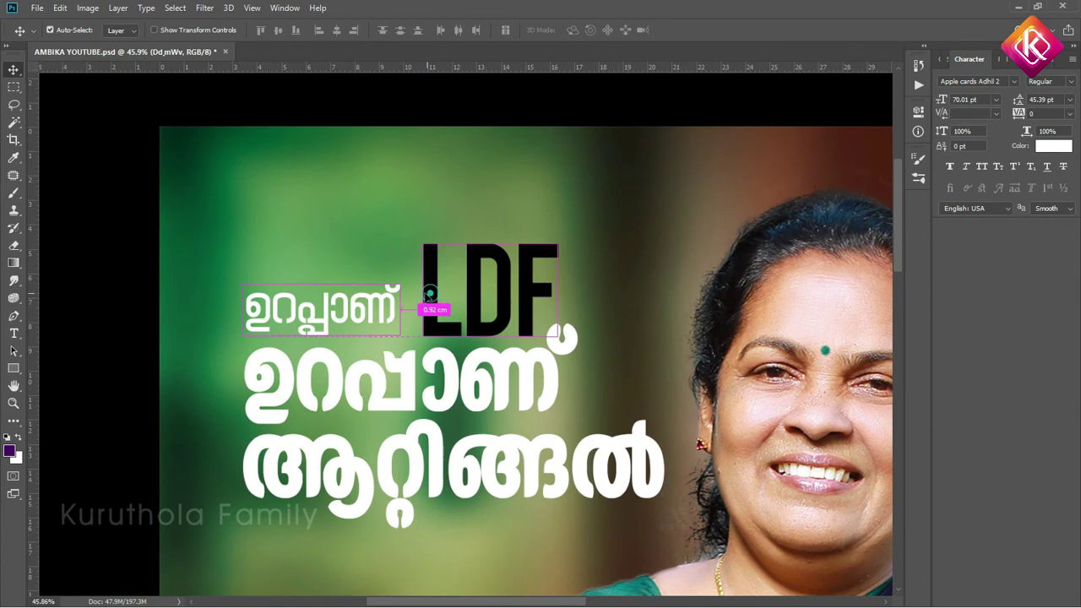
{"action": "left_click_drag", "start_coordinate": [429, 294], "coordinate": [432, 294]}
{"action": "scroll", "coordinate": [447, 350], "scroll_direction": "down", "scroll_amount": 1}
{"action": "left_click_drag", "start_coordinate": [460, 338], "coordinate": [460, 339]}
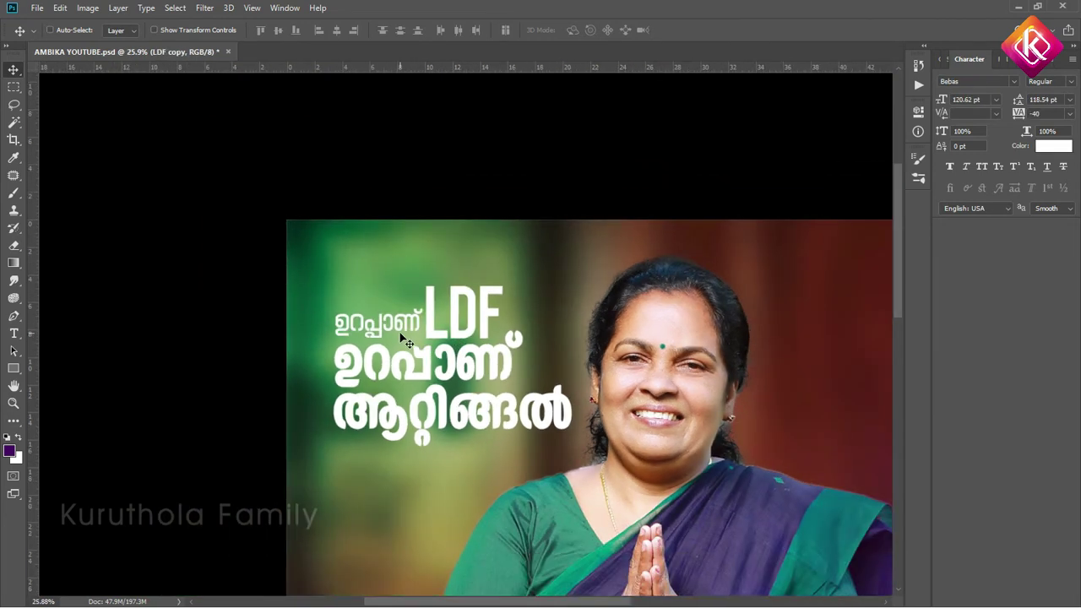
{"action": "scroll", "coordinate": [426, 328], "scroll_direction": "down", "scroll_amount": 1}
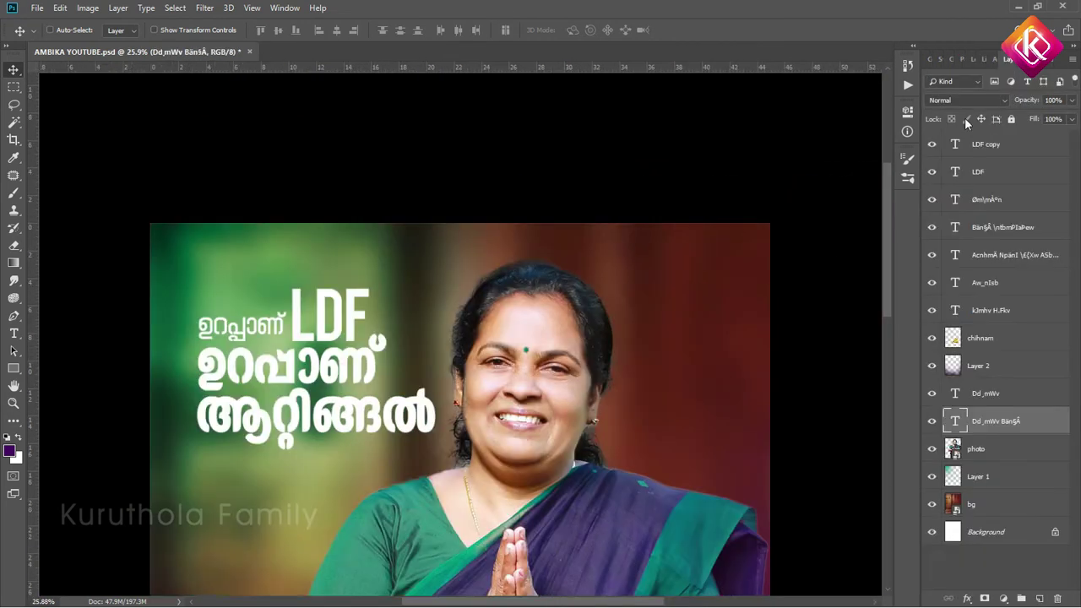
Set the headline text layers' blend mode to Overlay
{"action": "left_click", "coordinate": [966, 100]}
{"action": "left_click", "coordinate": [971, 270]}
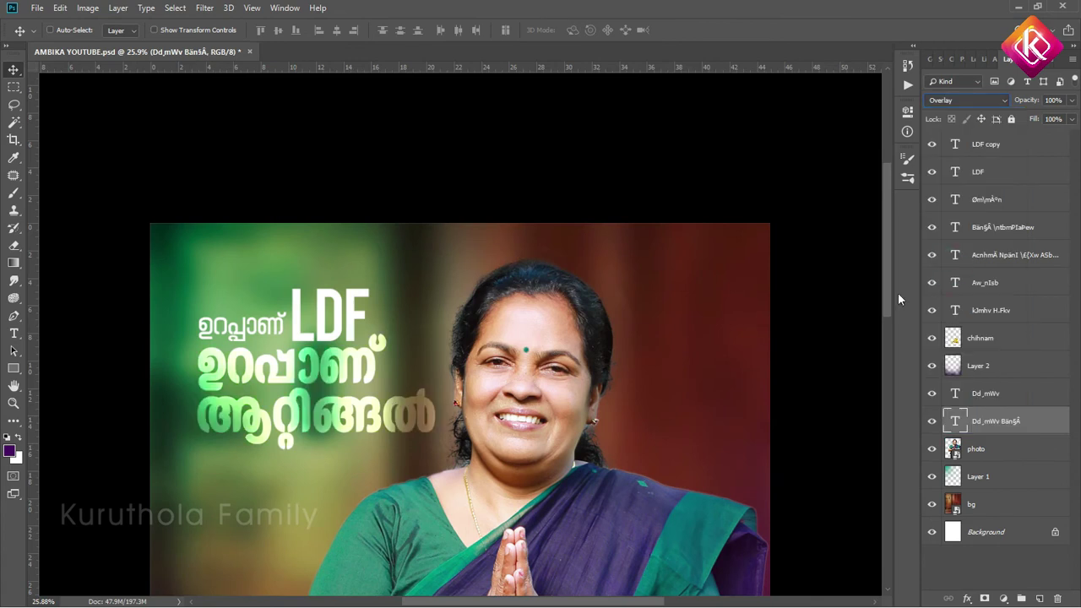
{"action": "left_click", "coordinate": [351, 304], "text": "ctrl"}
{"action": "left_click", "coordinate": [982, 102]}
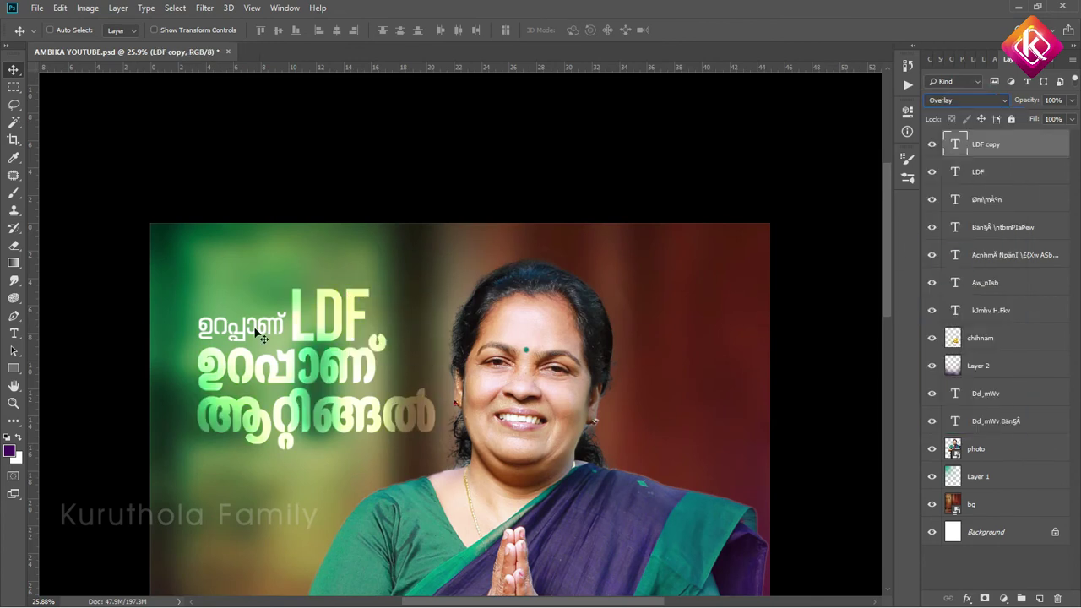
{"action": "left_click", "coordinate": [291, 359], "text": "ctrl"}
{"action": "left_click", "coordinate": [967, 99]}
{"action": "left_click", "coordinate": [936, 265]}
{"action": "scroll", "coordinate": [369, 355], "scroll_direction": "down", "scroll_amount": 1}
{"action": "scroll", "coordinate": [410, 292], "scroll_direction": "down", "scroll_amount": 1}
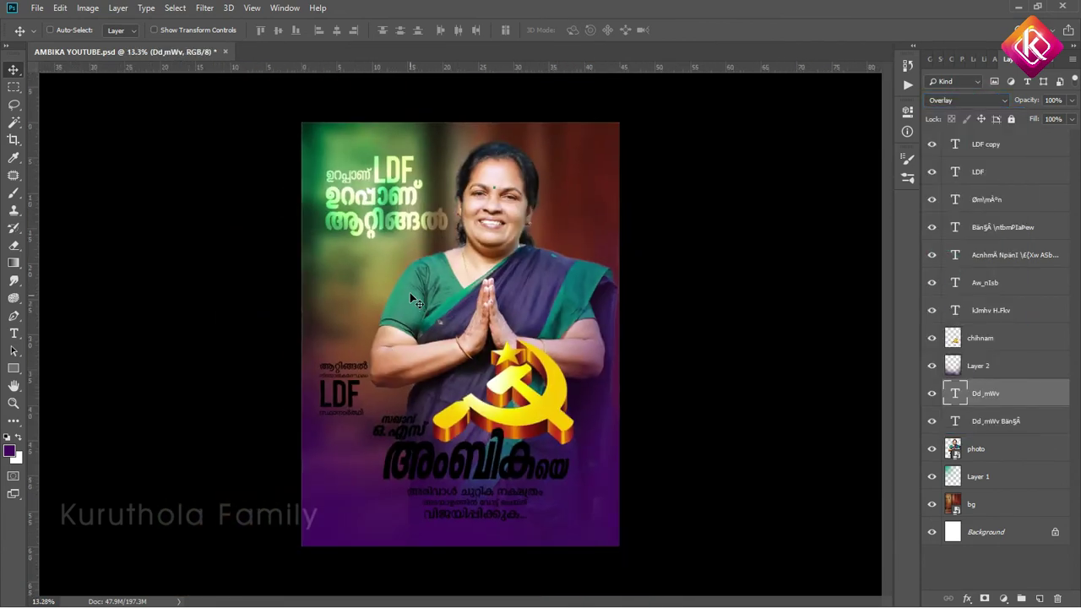
{"action": "scroll", "coordinate": [410, 292], "scroll_direction": "down", "scroll_amount": 1}
{"action": "scroll", "coordinate": [403, 311], "scroll_direction": "up", "scroll_amount": 1}
Fill the സഖാവ് ഒ.എസ് lines white and the big name red from Swatches
{"action": "left_click", "coordinate": [409, 426], "text": "ctrl"}
{"action": "scroll", "coordinate": [478, 514], "scroll_direction": "up", "scroll_amount": 3}
{"action": "right_click", "coordinate": [357, 160]}
{"action": "left_click", "coordinate": [380, 168]}
{"action": "left_click", "coordinate": [285, 8]}
{"action": "left_click", "coordinate": [298, 435]}
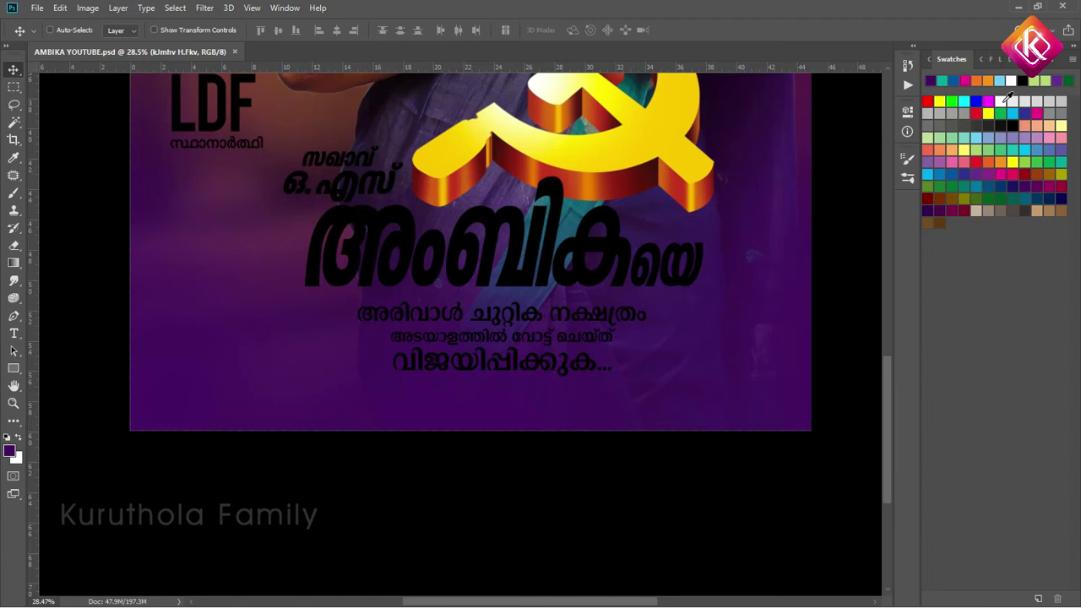
{"action": "key", "text": "alt+BackSpace"}
{"action": "left_click", "coordinate": [431, 246], "text": "ctrl"}
{"action": "right_click", "coordinate": [515, 226]}
{"action": "left_click", "coordinate": [522, 237]}
{"action": "key", "text": "alt+BackSpace"}
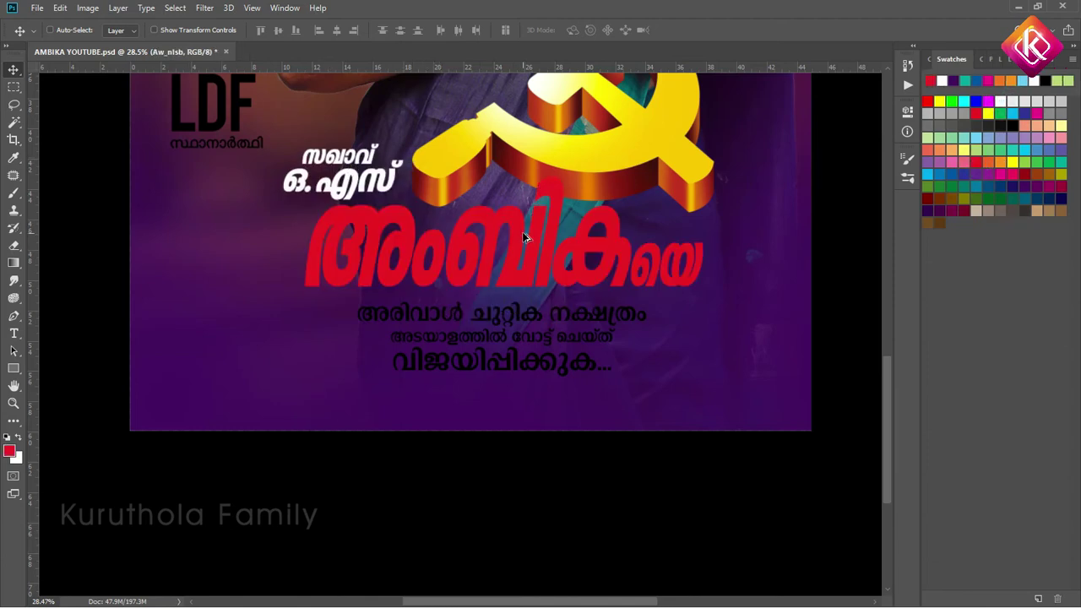
Brush yellow on a new layer clipped to the name for a red-to-yellow fill
{"action": "key", "text": "F7"}
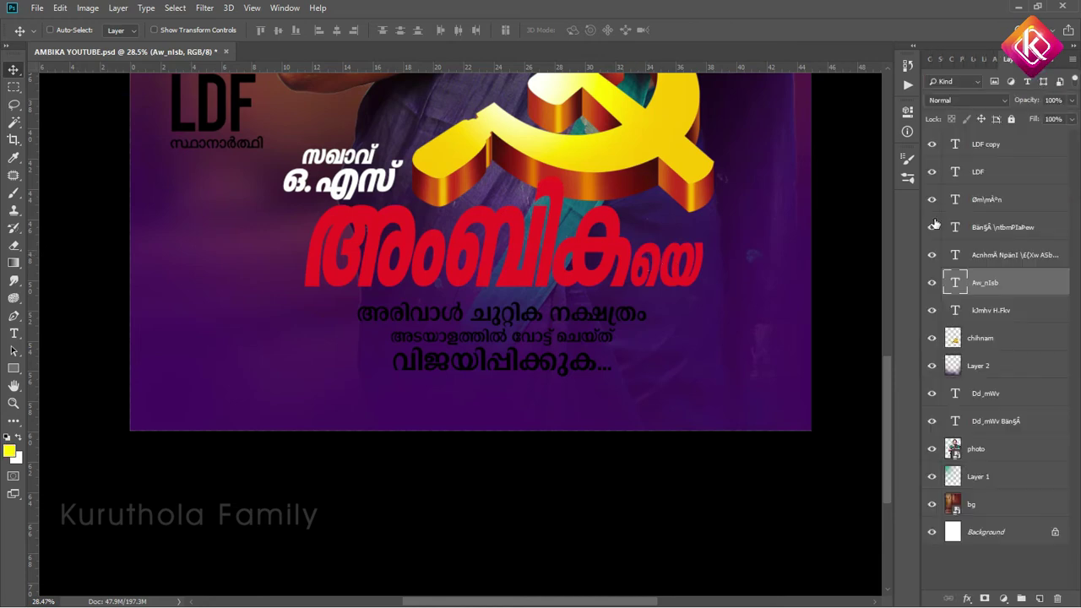
{"action": "left_click", "coordinate": [1040, 598]}
{"action": "key", "text": "b"}
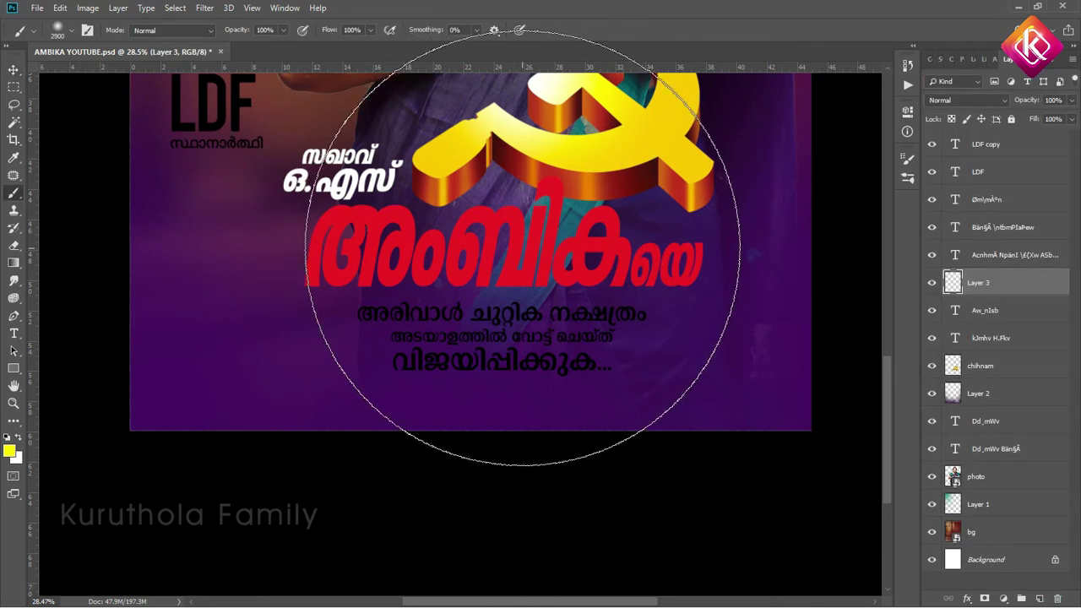
{"action": "left_click_drag", "start_coordinate": [608, 211], "coordinate": [448, 194]}
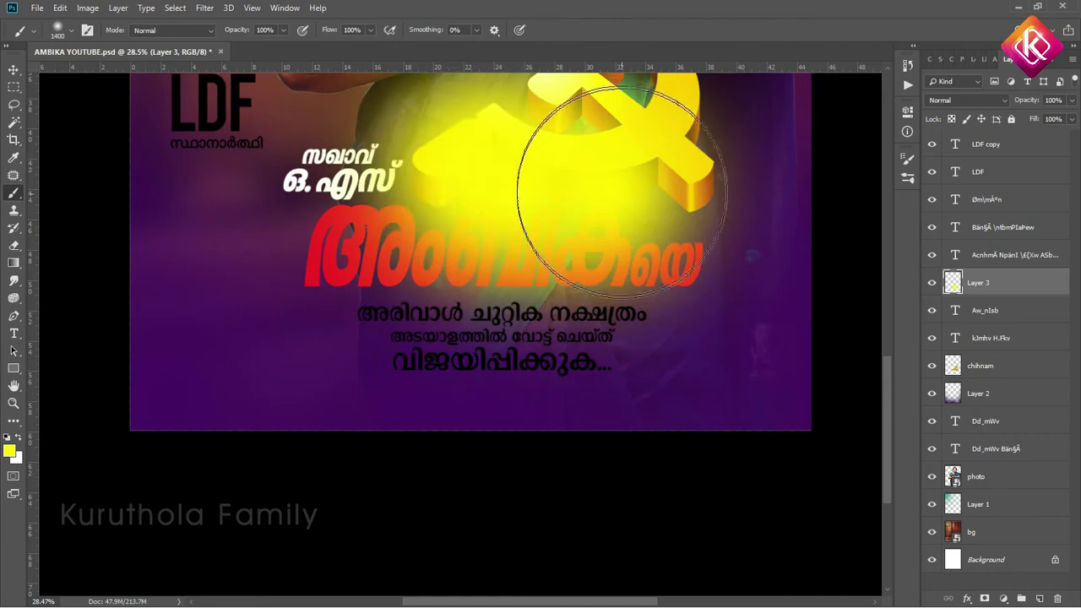
{"action": "key", "text": "v"}
{"action": "right_click", "coordinate": [987, 282]}
{"action": "left_click", "coordinate": [886, 292]}
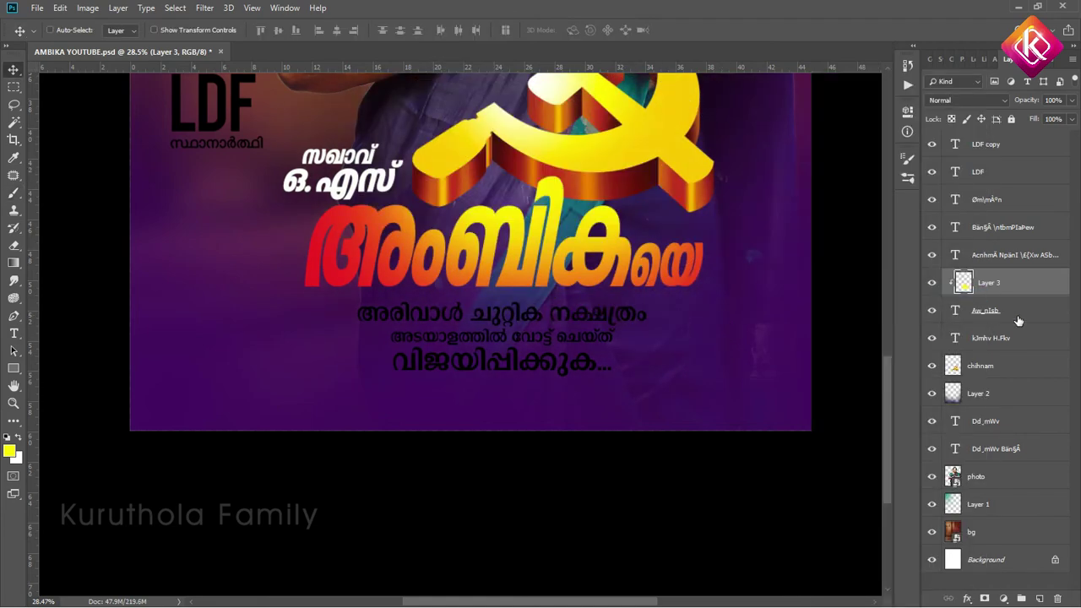
{"action": "left_click", "coordinate": [1017, 318]}
{"action": "scroll", "coordinate": [577, 279], "scroll_direction": "up", "scroll_amount": 3}
Add a black 22 px outside Stroke to the name അംബികയെ
{"action": "left_click", "coordinate": [966, 598]}
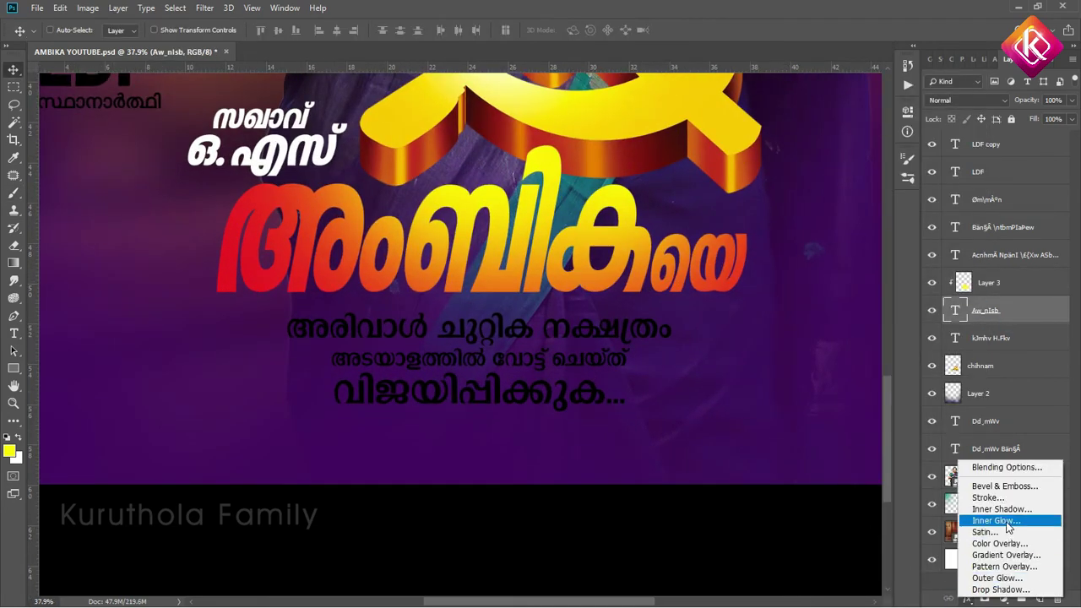
{"action": "left_click", "coordinate": [987, 497]}
{"action": "left_click", "coordinate": [768, 403]}
{"action": "left_click", "coordinate": [376, 522]}
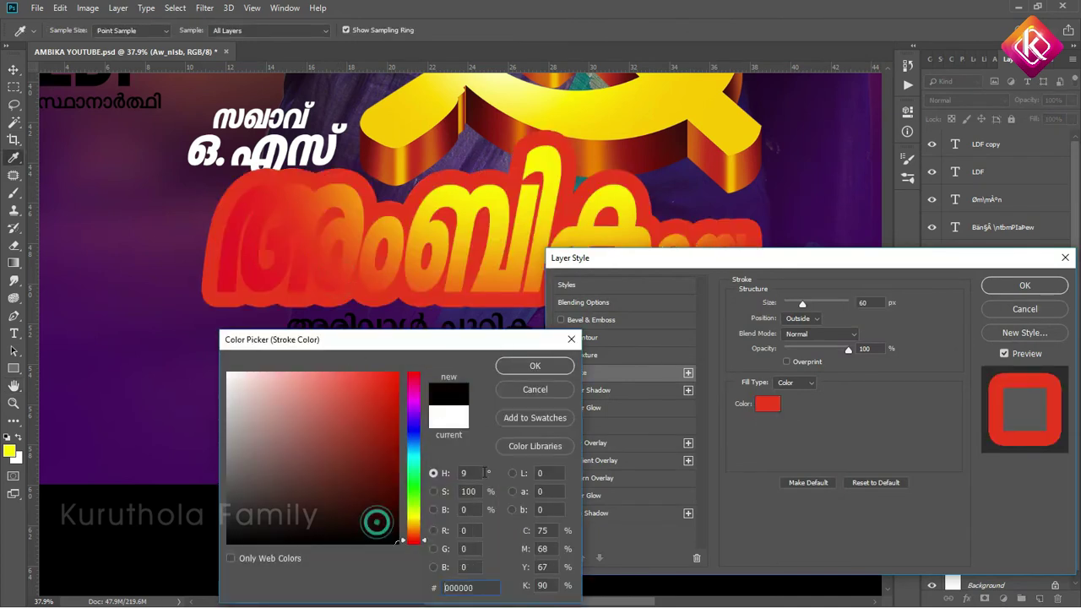
{"action": "key", "text": "Return"}
{"action": "left_click", "coordinate": [863, 302]}
{"action": "scroll", "coordinate": [870, 298], "scroll_direction": "down", "scroll_amount": 20}
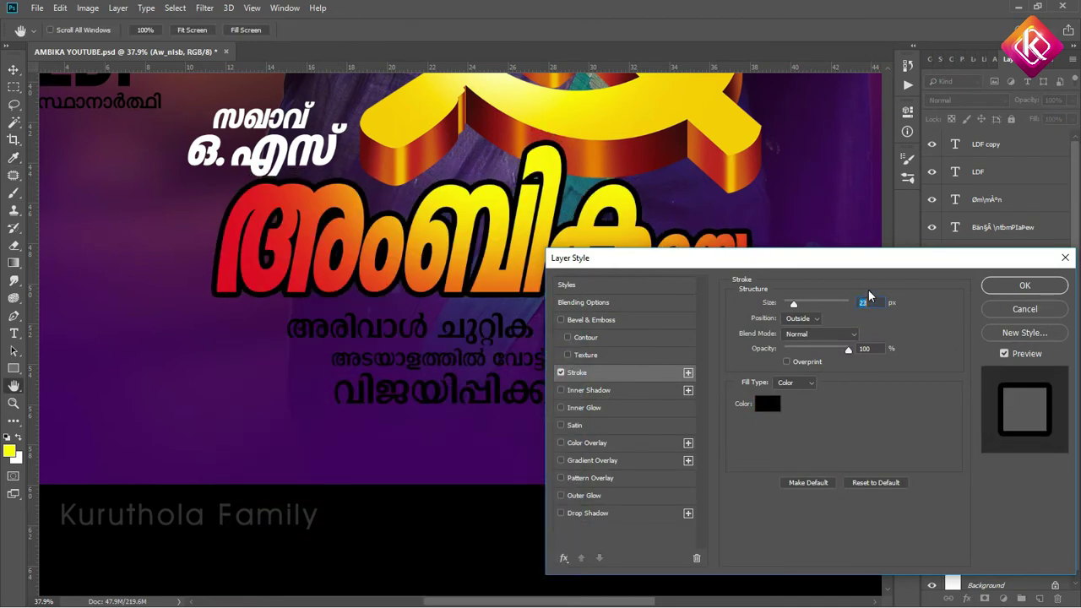
{"action": "left_click_drag", "start_coordinate": [802, 258], "coordinate": [757, 344]}
Add a dark purple Drop Shadow with distance 73 and size 13, and apply
{"action": "left_click", "coordinate": [561, 597]}
{"action": "mouse_move", "coordinate": [748, 465]}
{"action": "left_mouse_down"}
{"action": "mouse_move", "coordinate": [737, 465]}
{"action": "mouse_move", "coordinate": [741, 480]}
{"action": "left_mouse_up"}
{"action": "left_click", "coordinate": [828, 392]}
{"action": "left_click", "coordinate": [341, 490]}
{"action": "left_click", "coordinate": [534, 369]}
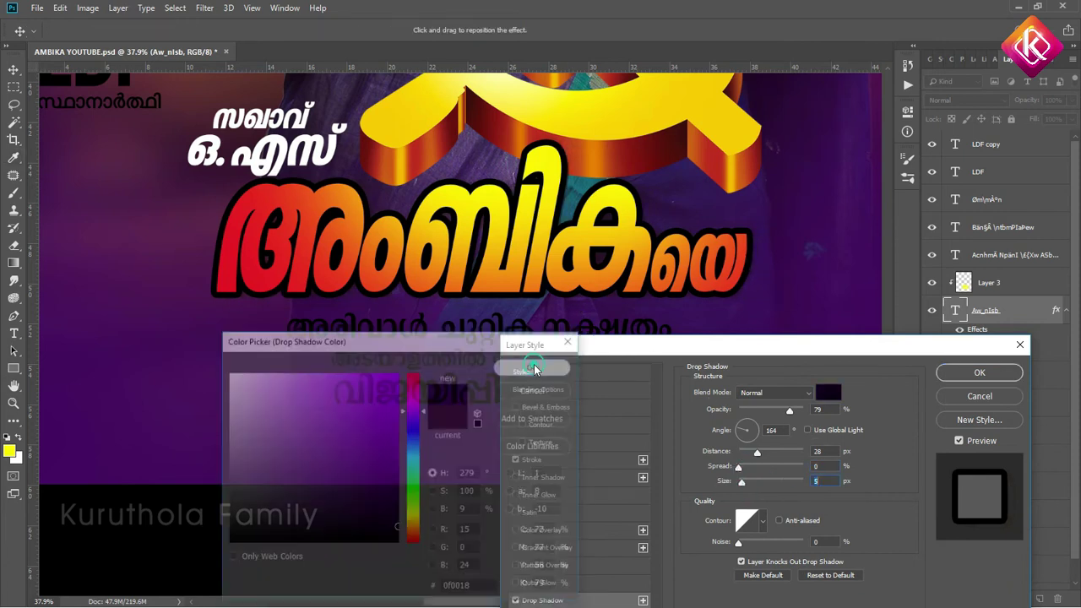
{"action": "left_click_drag", "start_coordinate": [731, 270], "coordinate": [738, 284]}
{"action": "left_click_drag", "start_coordinate": [741, 480], "coordinate": [745, 481]}
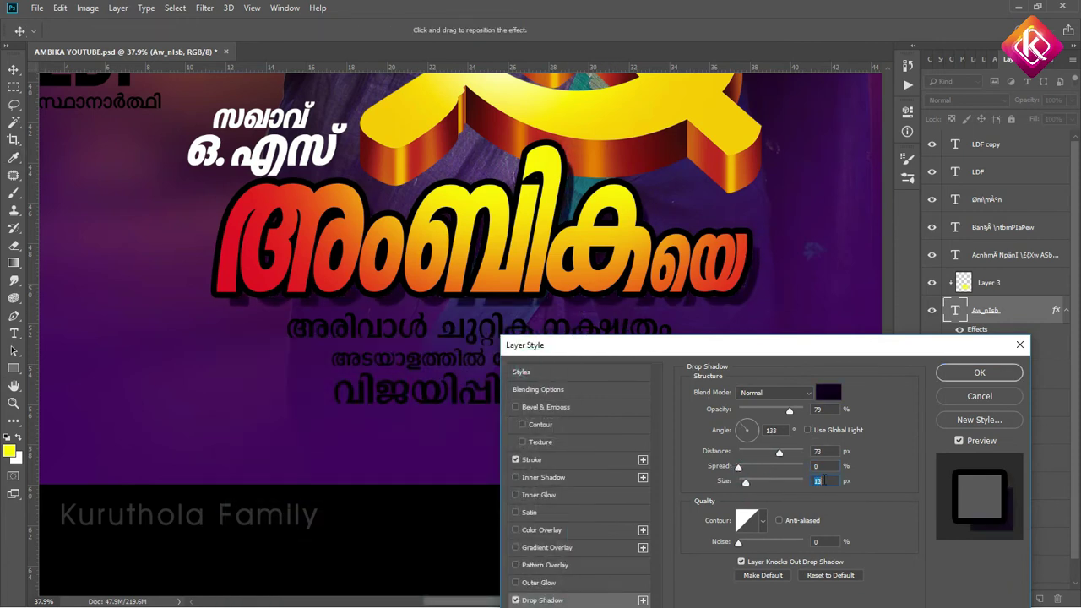
{"action": "key", "text": "Return"}
Recolour the സഖാവ് ഒ.എസ് initials text red
{"action": "key", "text": "t"}
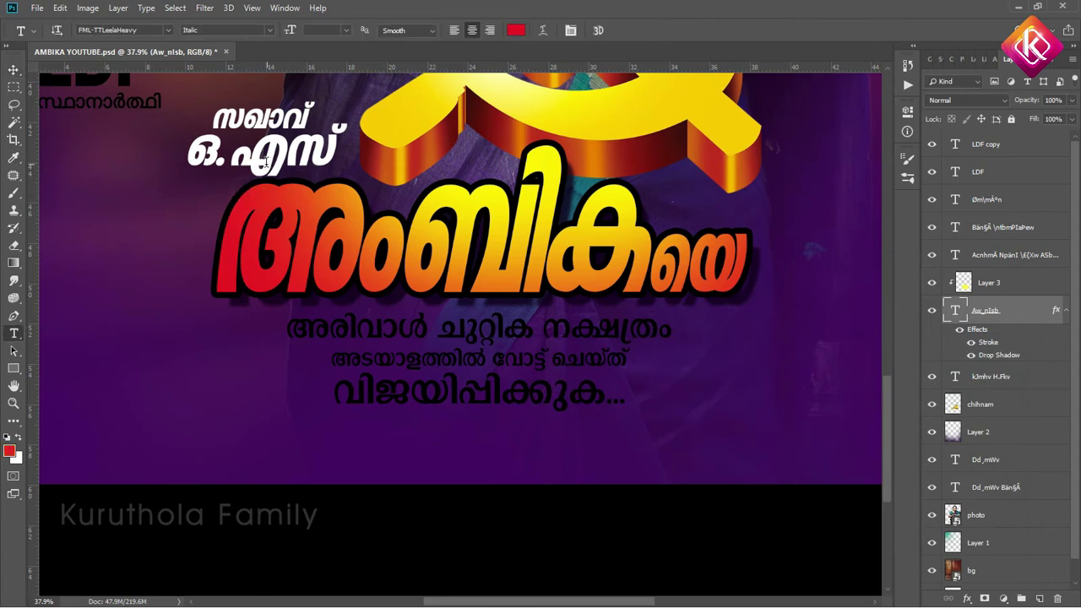
{"action": "left_click", "coordinate": [266, 163]}
{"action": "key", "text": "ctrl+a"}
{"action": "key", "text": "ctrl+Return"}
{"action": "left_click", "coordinate": [249, 158]}
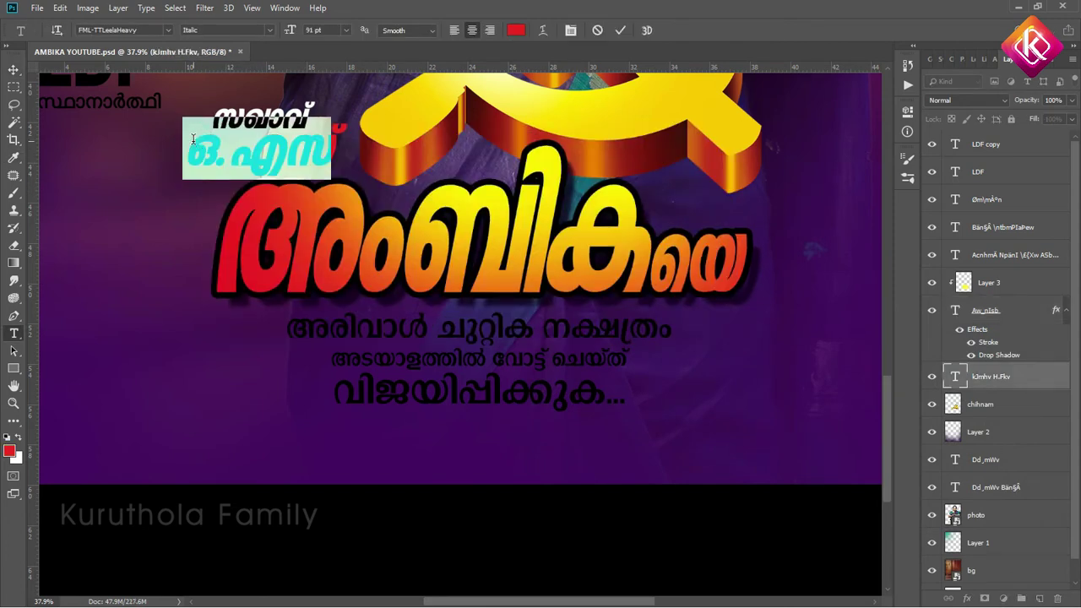
Brush yellow on a new layer clipped to the initials text
{"action": "scroll", "coordinate": [282, 163], "scroll_direction": "up", "scroll_amount": 3}
{"action": "key", "text": "i"}
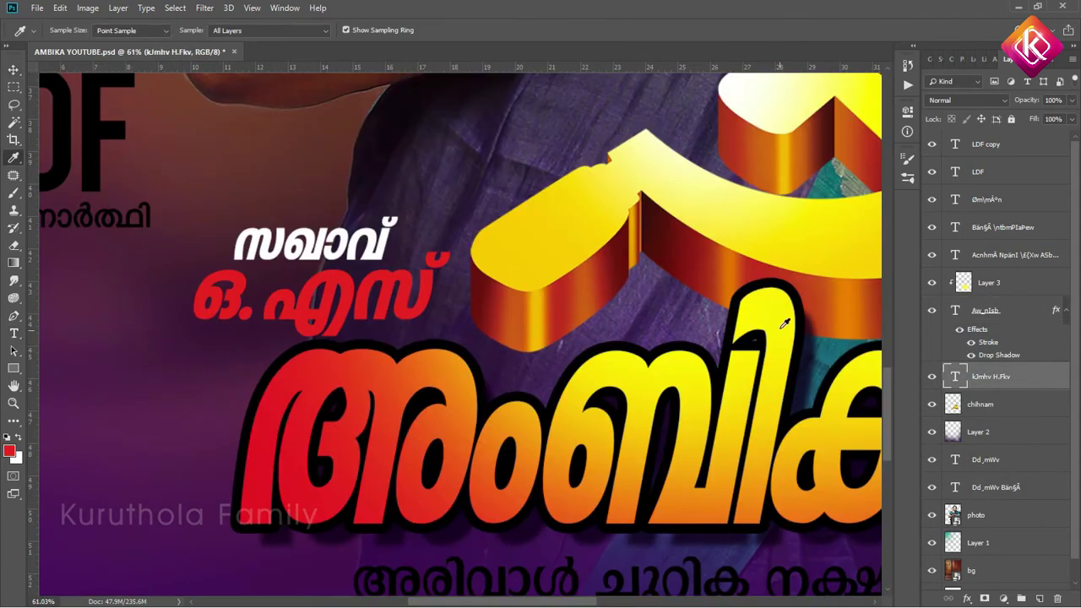
{"action": "left_click", "coordinate": [1040, 598]}
{"action": "left_click", "coordinate": [15, 194]}
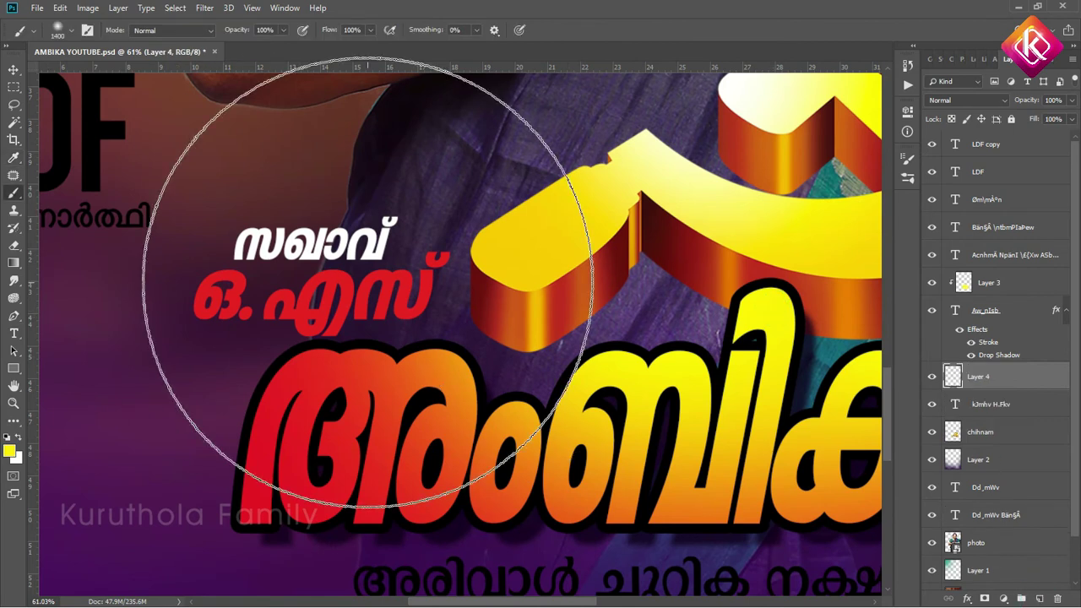
{"action": "left_click_drag", "start_coordinate": [407, 277], "coordinate": [337, 245]}
{"action": "key", "text": "v"}
{"action": "right_click", "coordinate": [984, 384]}
{"action": "left_click", "coordinate": [863, 295]}
Give the initials a Drop Shadow with adjusted offset
{"action": "scroll", "coordinate": [775, 319], "scroll_direction": "down", "scroll_amount": 2}
{"action": "scroll", "coordinate": [775, 319], "scroll_direction": "up", "scroll_amount": 1}
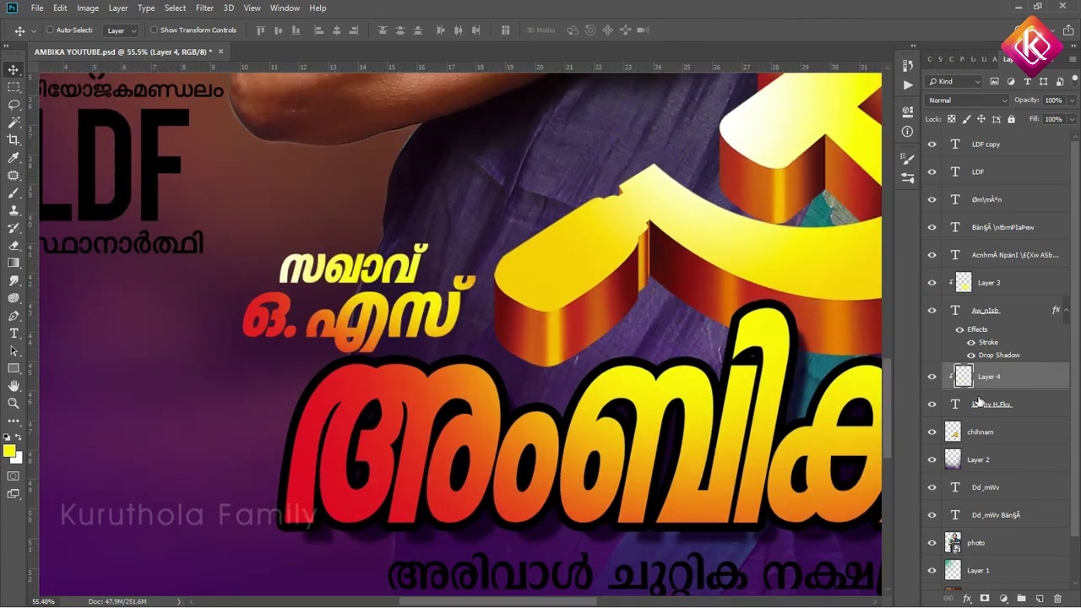
{"action": "left_click", "coordinate": [992, 403]}
{"action": "left_click", "coordinate": [968, 598]}
{"action": "left_click", "coordinate": [1000, 588]}
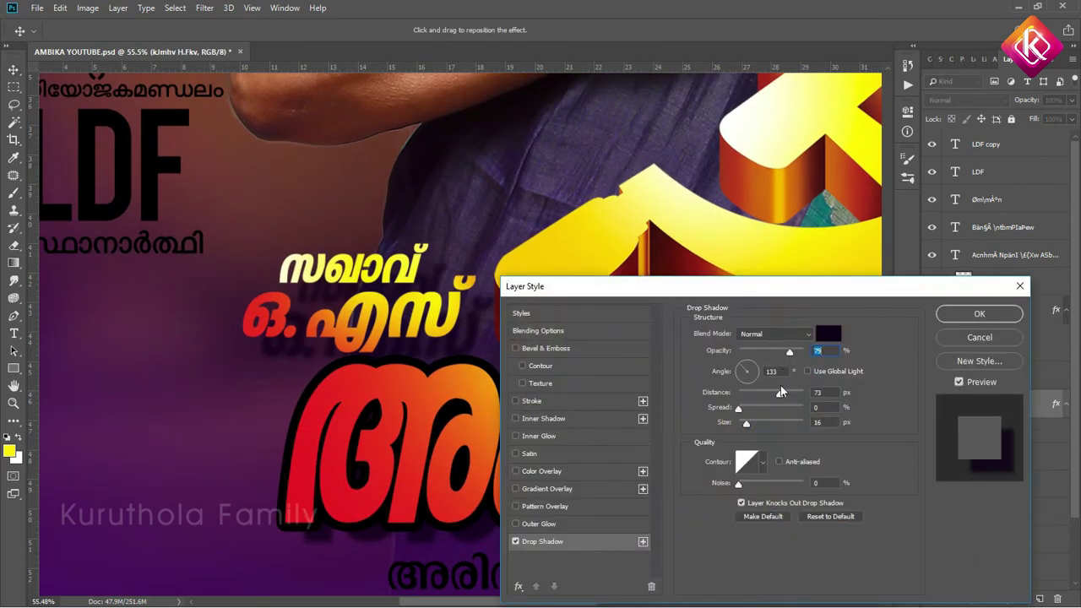
{"action": "left_click_drag", "start_coordinate": [781, 392], "coordinate": [757, 394]}
{"action": "left_click", "coordinate": [979, 313]}
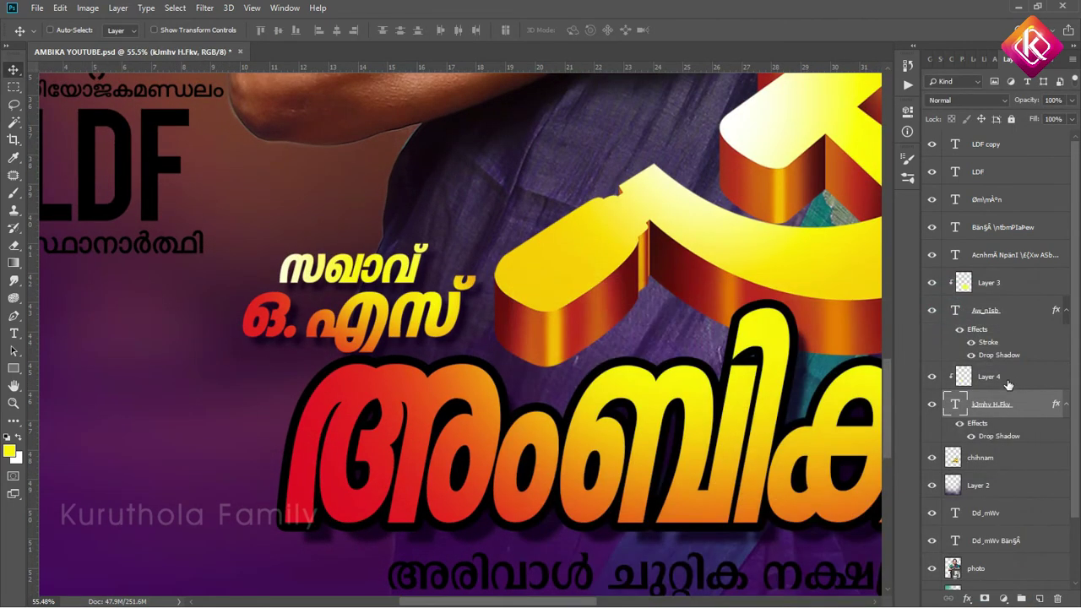
Turn the LDF label white using the Swatches colour
{"action": "scroll", "coordinate": [438, 331], "scroll_direction": "down", "scroll_amount": 4}
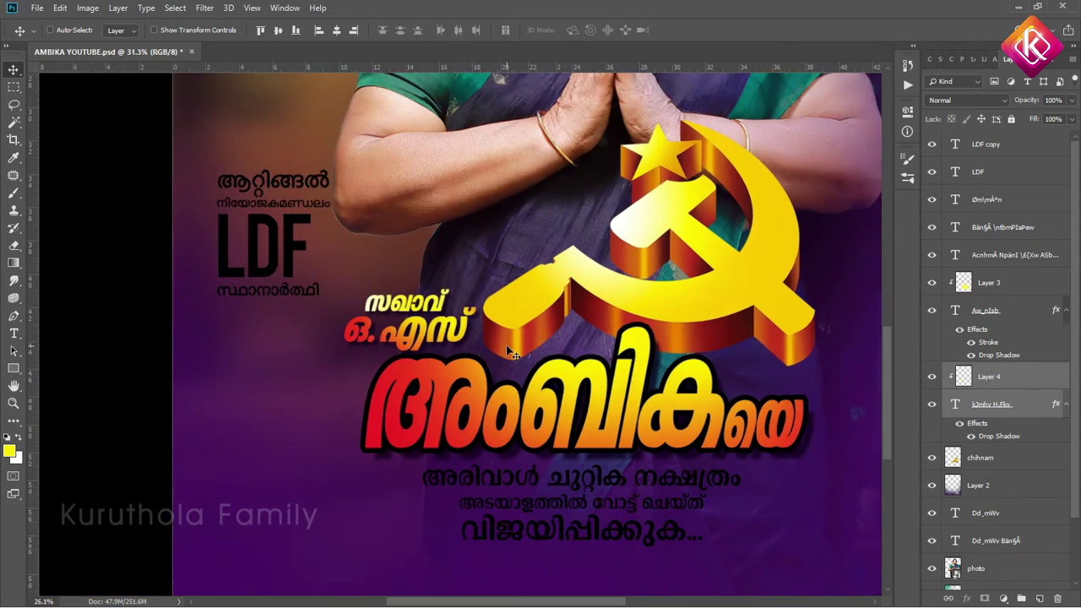
{"action": "left_click", "coordinate": [454, 479], "text": "ctrl"}
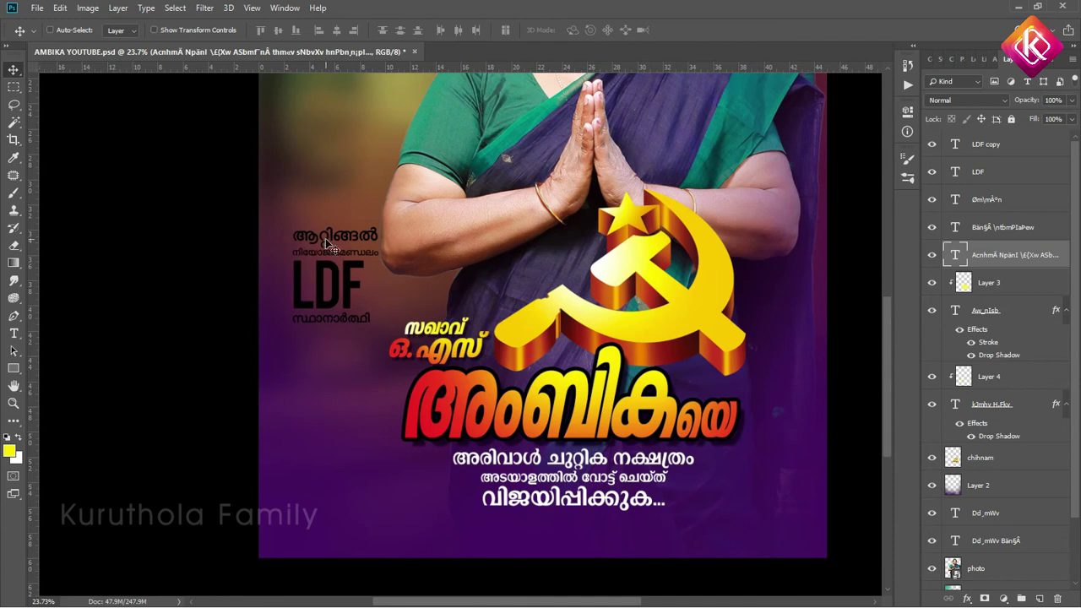
{"action": "left_click", "coordinate": [333, 247], "text": "ctrl"}
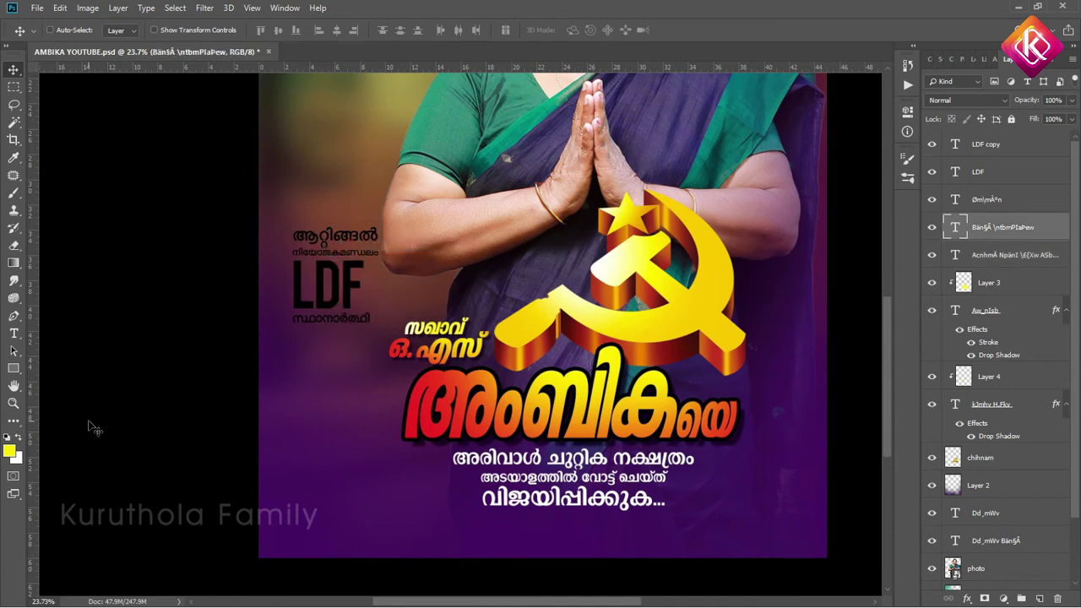
{"action": "left_click", "coordinate": [928, 58]}
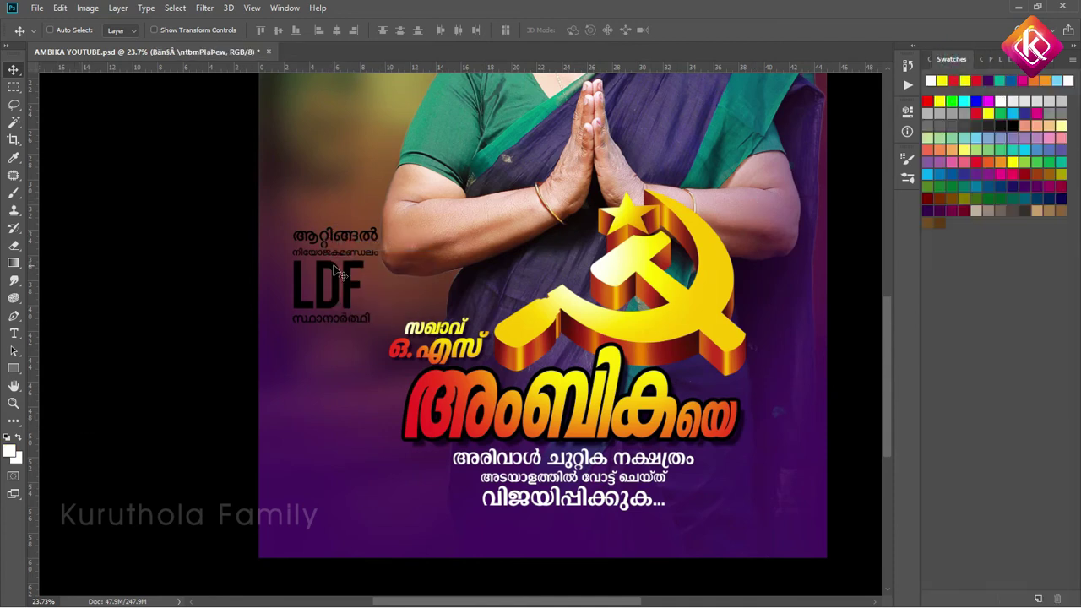
{"action": "left_click", "coordinate": [336, 277], "text": "ctrl"}
{"action": "key", "text": "alt+BackSpace"}
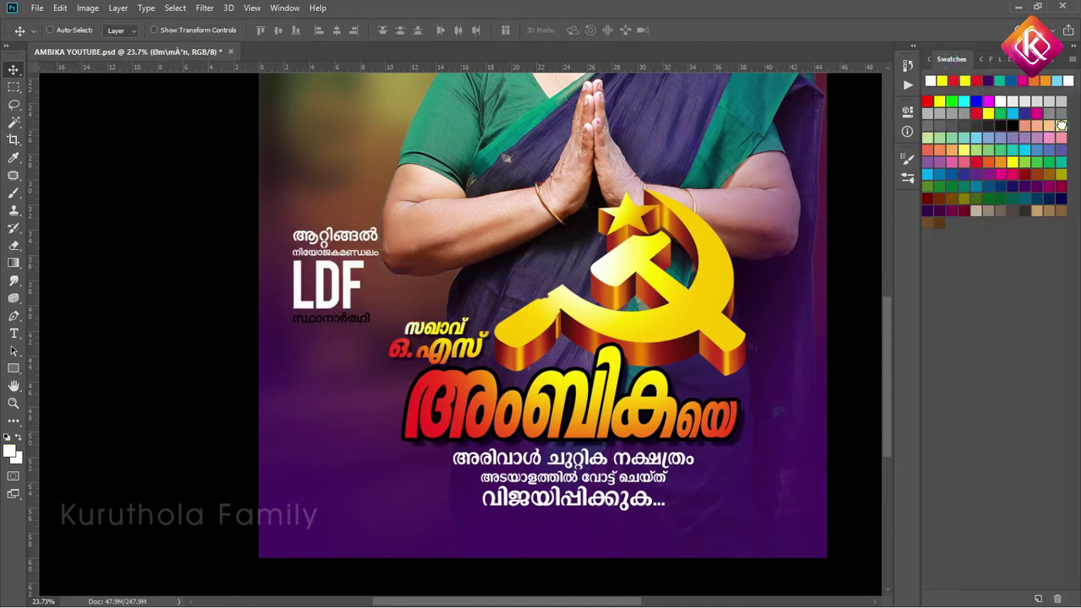
Move the LDF block to the poster's top right
{"action": "scroll", "coordinate": [320, 338], "scroll_direction": "down", "scroll_amount": 3}
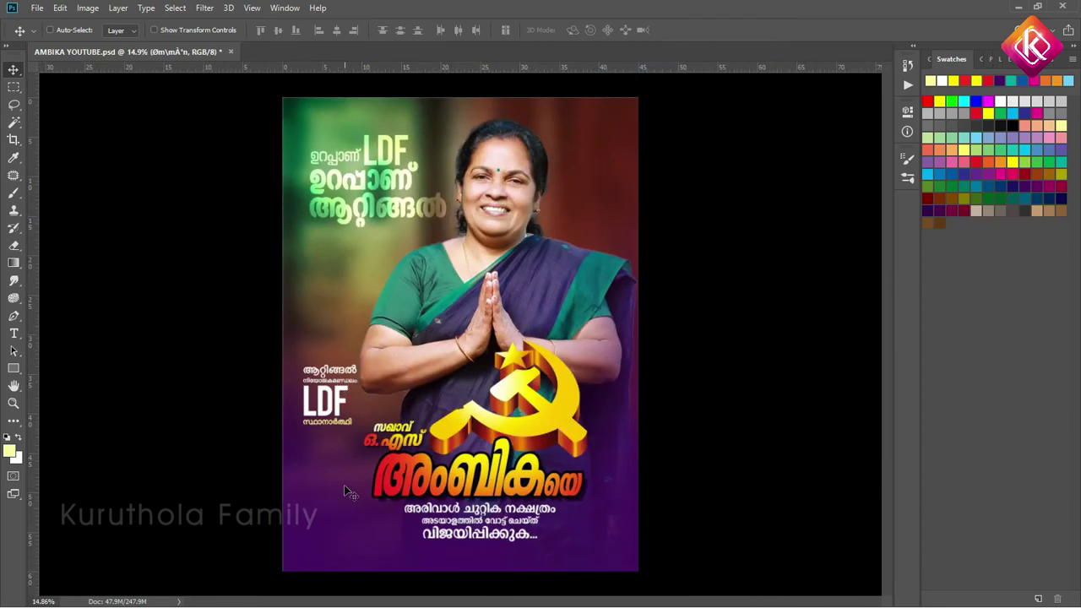
{"action": "scroll", "coordinate": [380, 490], "scroll_direction": "down", "scroll_amount": 1}
{"action": "scroll", "coordinate": [507, 432], "scroll_direction": "up", "scroll_amount": 2}
{"action": "scroll", "coordinate": [520, 240], "scroll_direction": "up", "scroll_amount": 1}
{"action": "scroll", "coordinate": [380, 354], "scroll_direction": "down", "scroll_amount": 1}
{"action": "scroll", "coordinate": [335, 404], "scroll_direction": "down", "scroll_amount": 1}
{"action": "left_click_drag", "start_coordinate": [335, 412], "coordinate": [594, 169]}
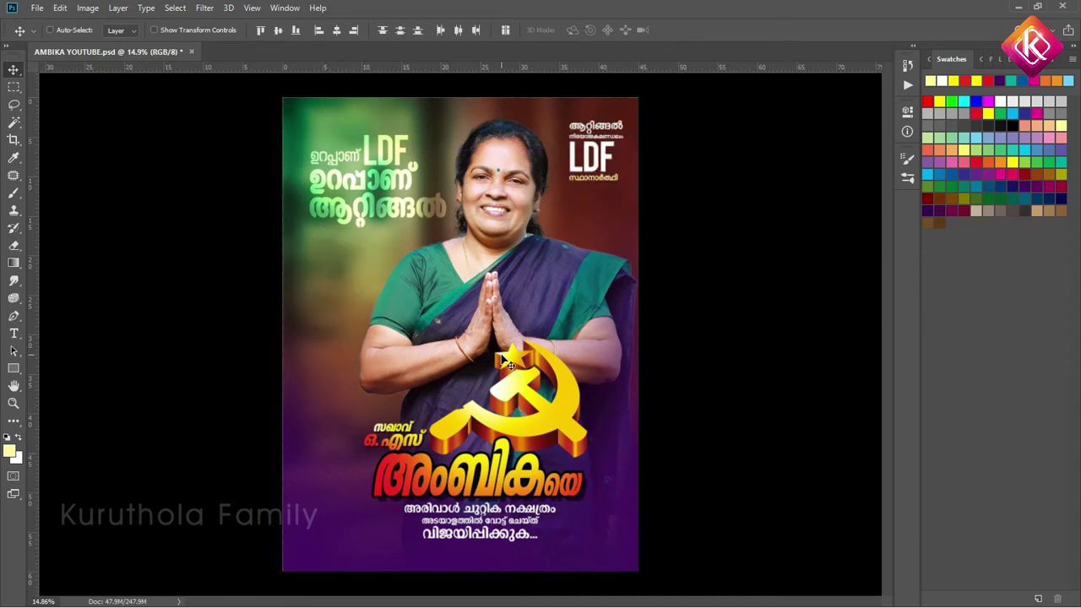
Scale the emblem and name to about 105% and shift them left
{"action": "key", "text": "F7"}
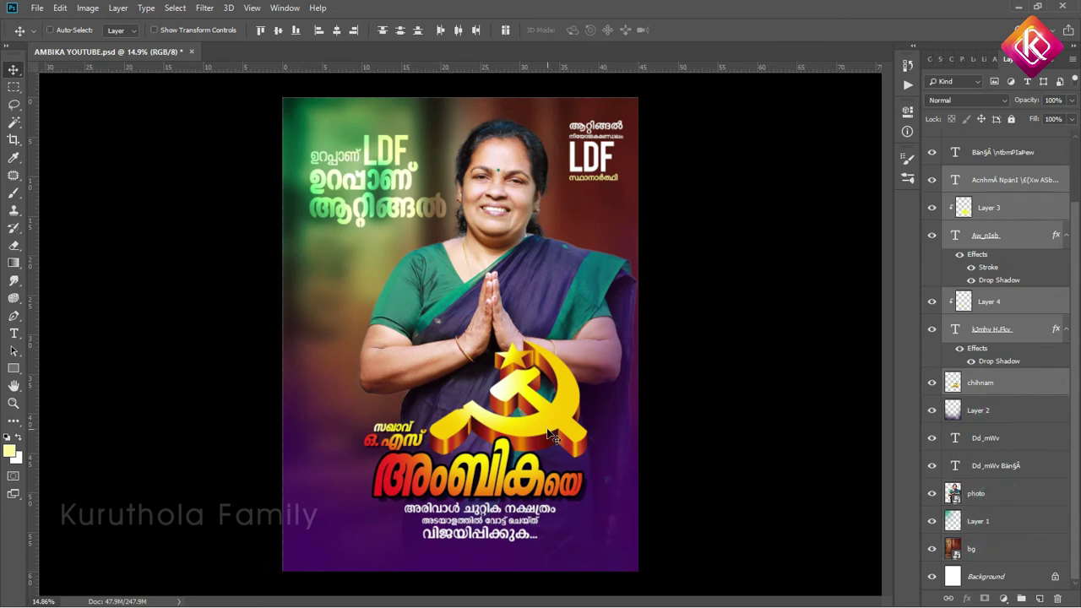
{"action": "key", "text": "ctrl+t"}
{"action": "left_click_drag", "start_coordinate": [549, 433], "coordinate": [522, 480]}
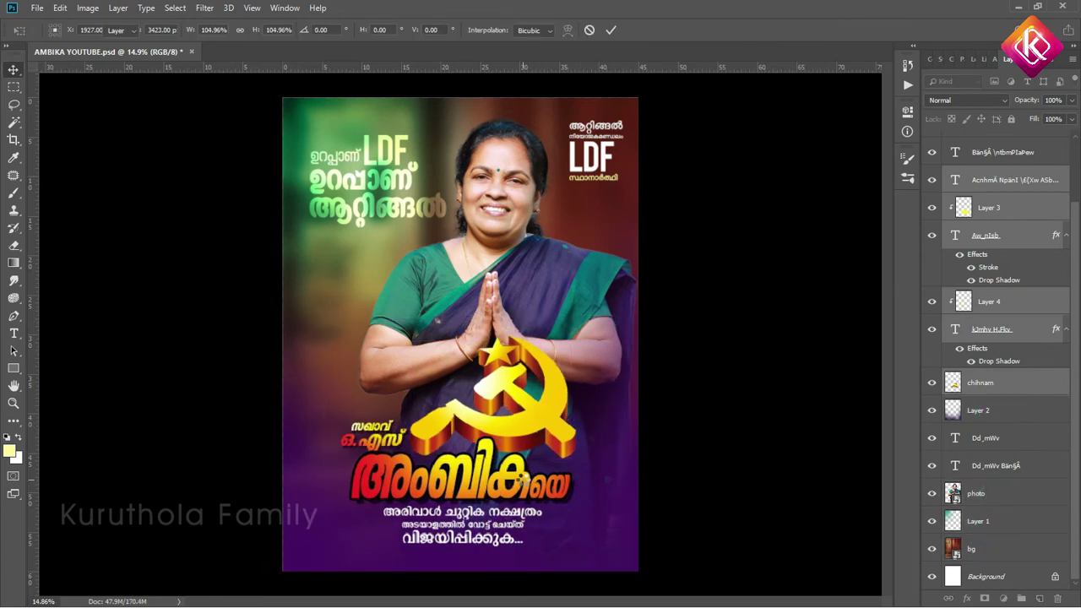
{"action": "key", "text": "Return"}
{"action": "scroll", "coordinate": [521, 298], "scroll_direction": "down", "scroll_amount": 1}
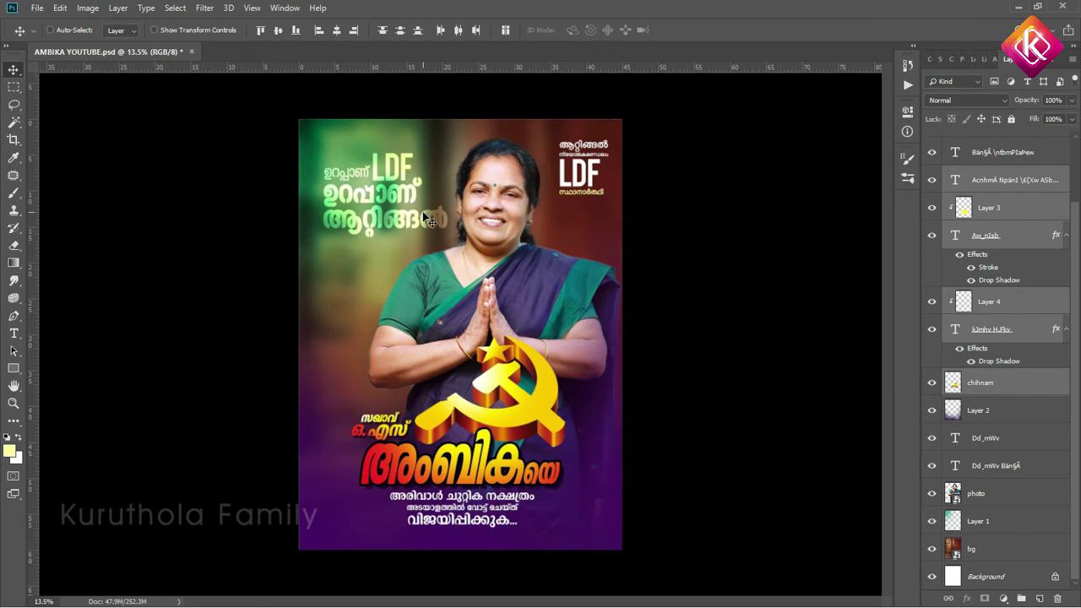
Rasterize the placed red flag, scale it down, and move it below the candidate photo at top right
{"action": "key", "text": "Return"}
{"action": "right_click", "coordinate": [984, 180]}
{"action": "left_click", "coordinate": [870, 273]}
{"action": "key", "text": "ctrl+t"}
{"action": "left_click_drag", "start_coordinate": [600, 122], "coordinate": [587, 123]}
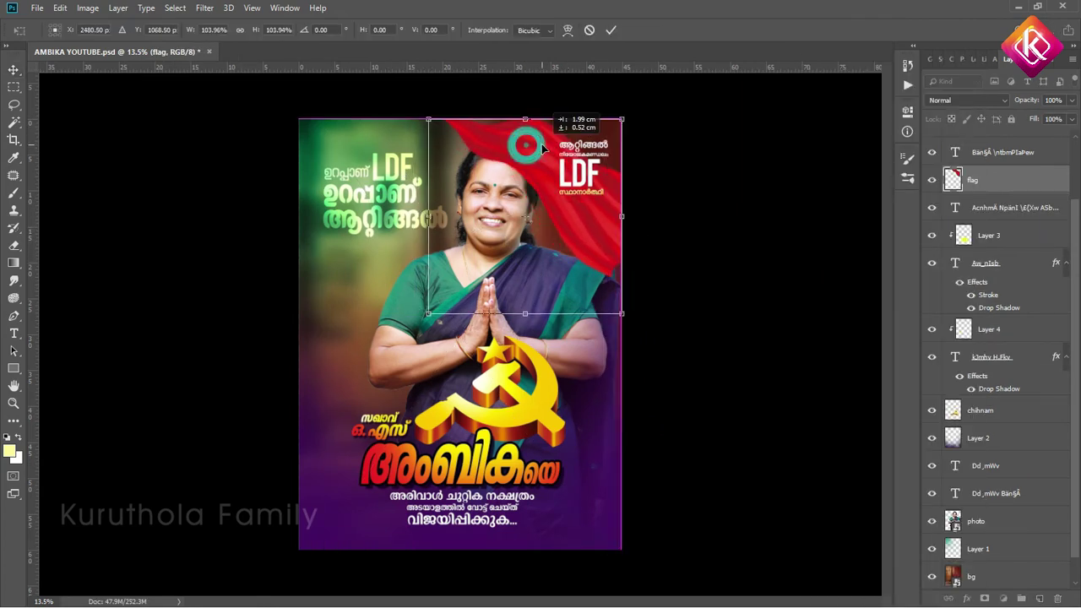
{"action": "key", "text": "Return"}
{"action": "left_click_drag", "start_coordinate": [971, 180], "coordinate": [980, 534]}
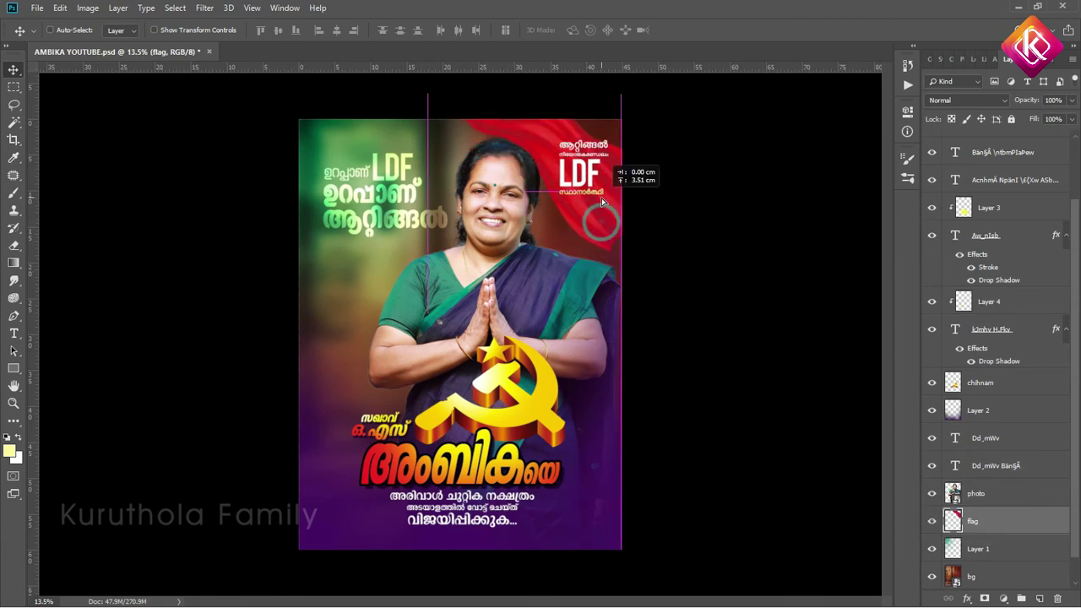
{"action": "left_click_drag", "start_coordinate": [635, 274], "coordinate": [608, 198]}
Resize and reshape the flag to fit the poster's upper right corner
{"action": "scroll", "coordinate": [591, 239], "scroll_direction": "up", "scroll_amount": 4}
{"action": "scroll", "coordinate": [594, 239], "scroll_direction": "up", "scroll_amount": 2}
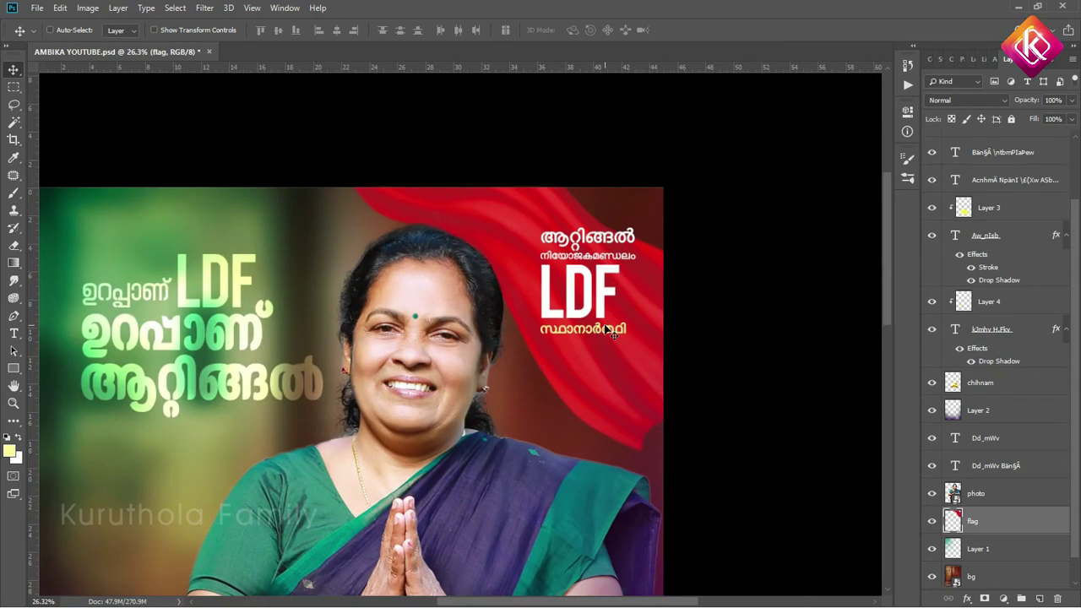
{"action": "key", "text": "ctrl+t"}
{"action": "left_click_drag", "start_coordinate": [656, 144], "coordinate": [512, 215]}
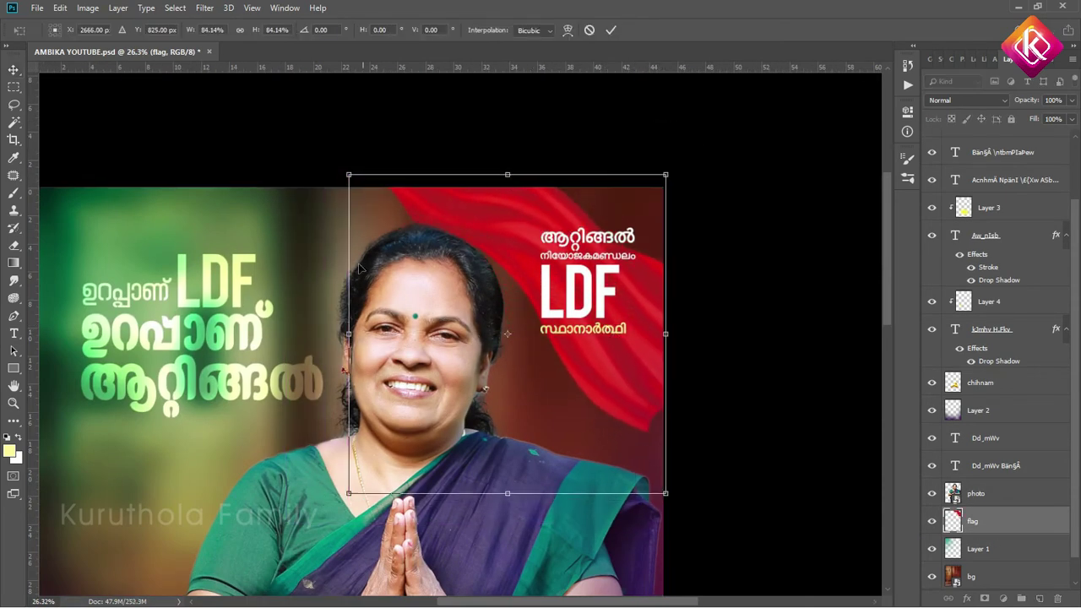
{"action": "left_click_drag", "start_coordinate": [506, 174], "coordinate": [507, 183]}
{"action": "left_click_drag", "start_coordinate": [661, 365], "coordinate": [666, 365]}
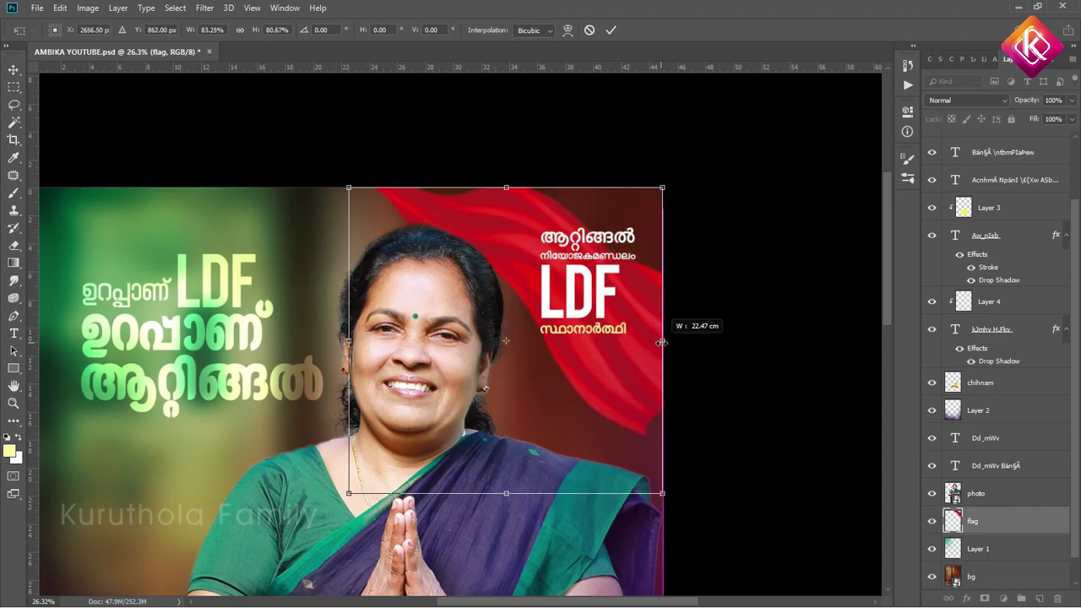
{"action": "key", "text": "Return"}
Shift the constituency subtitle left and right-align the LDF text lines
{"action": "scroll", "coordinate": [536, 261], "scroll_direction": "up", "scroll_amount": 2}
{"action": "scroll", "coordinate": [536, 262], "scroll_direction": "up", "scroll_amount": 2}
{"action": "scroll", "coordinate": [537, 262], "scroll_direction": "up", "scroll_amount": 1}
{"action": "right_click", "coordinate": [532, 222]}
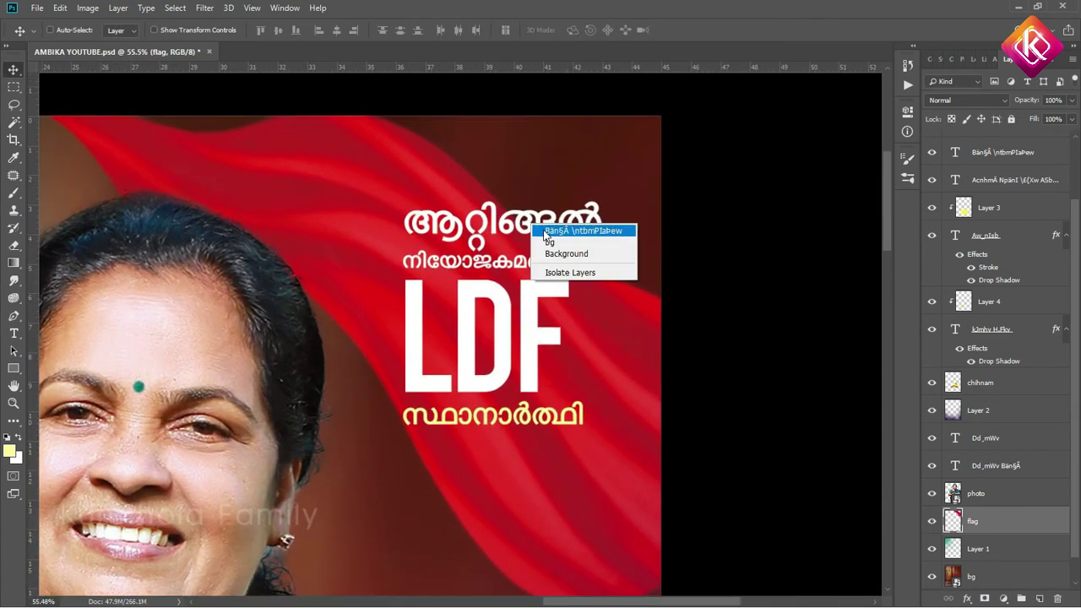
{"action": "left_click", "coordinate": [545, 230]}
{"action": "left_click_drag", "start_coordinate": [568, 419], "coordinate": [546, 420]}
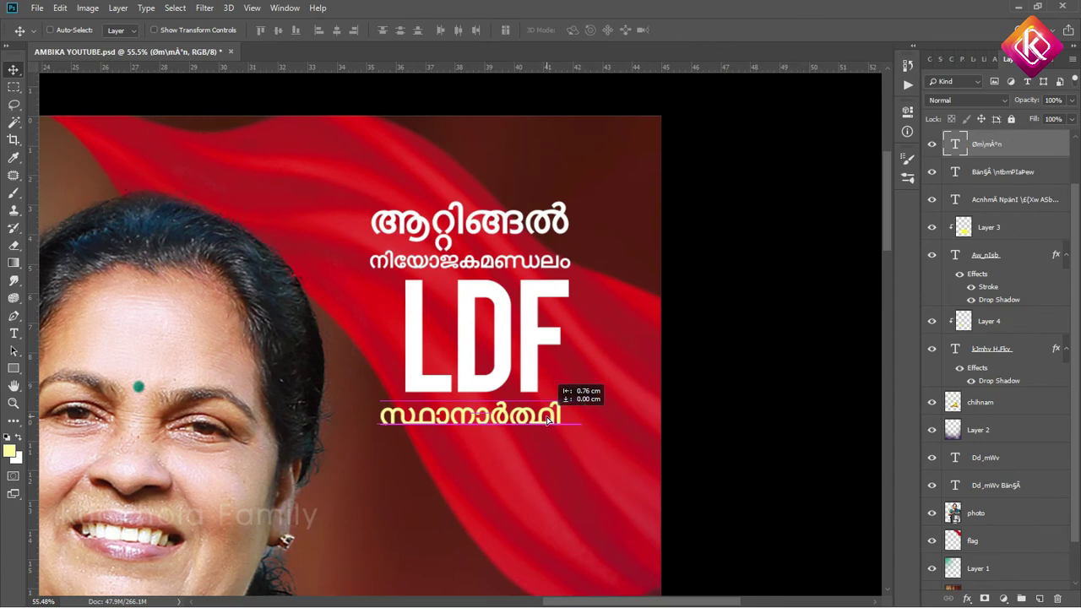
{"action": "left_click", "coordinate": [537, 267], "text": "shift"}
{"action": "left_click", "coordinate": [353, 29]}
Add a Drop Shadow to the green slogan's text layer
{"action": "scroll", "coordinate": [549, 369], "scroll_direction": "down", "scroll_amount": 2}
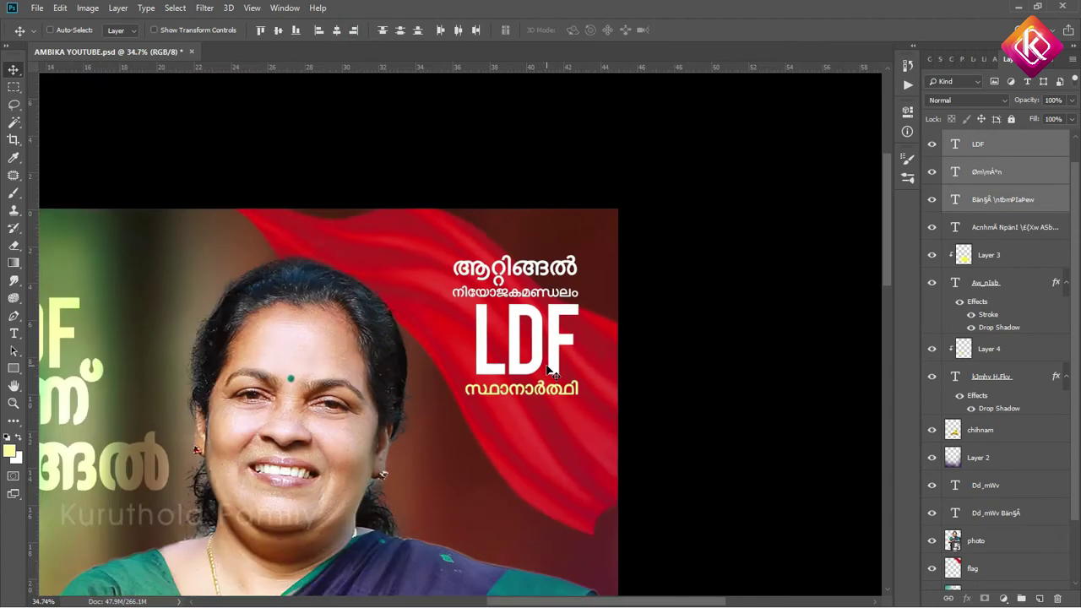
{"action": "scroll", "coordinate": [547, 369], "scroll_direction": "down", "scroll_amount": 2}
{"action": "scroll", "coordinate": [473, 346], "scroll_direction": "up", "scroll_amount": 1}
{"action": "scroll", "coordinate": [439, 338], "scroll_direction": "up", "scroll_amount": 2}
{"action": "scroll", "coordinate": [422, 333], "scroll_direction": "up", "scroll_amount": 1}
{"action": "right_click", "coordinate": [408, 323]}
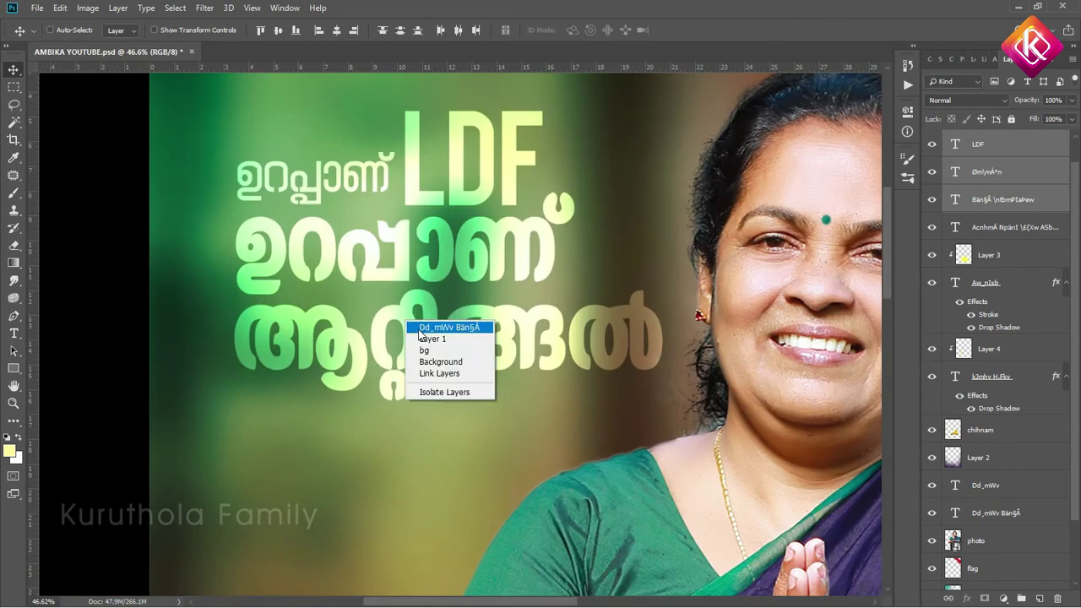
{"action": "left_click", "coordinate": [420, 329]}
{"action": "left_click", "coordinate": [967, 597]}
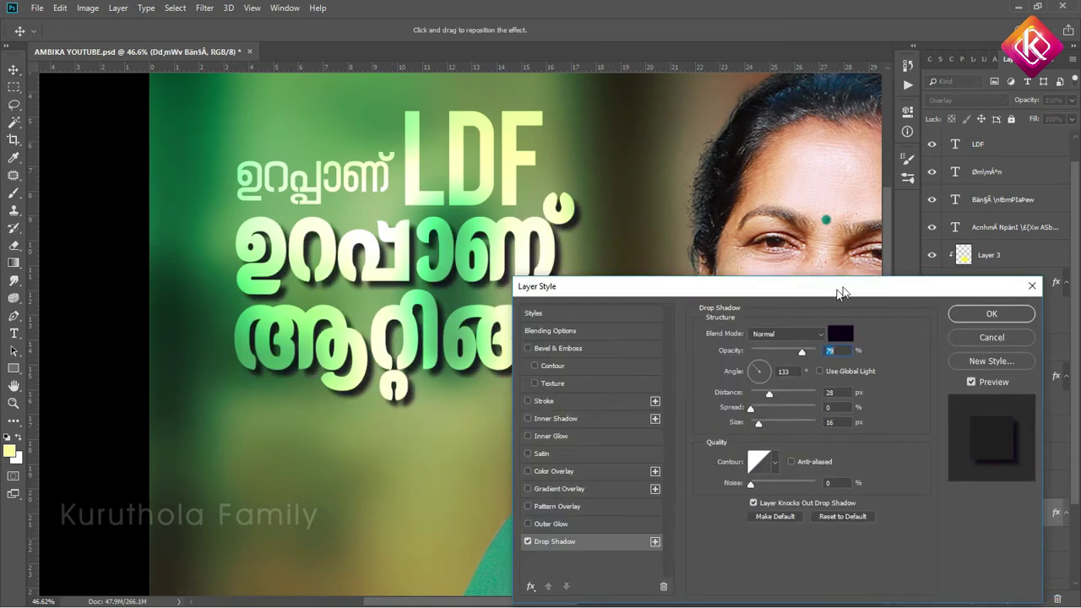
Set the slogan shadow's colour to a green sampled from the poster, with size 43
{"action": "left_click_drag", "start_coordinate": [842, 291], "coordinate": [876, 282]}
{"action": "left_click", "coordinate": [874, 324]}
{"action": "mouse_move", "coordinate": [338, 334]}
{"action": "left_mouse_down"}
{"action": "mouse_move", "coordinate": [398, 420]}
{"action": "mouse_move", "coordinate": [511, 310]}
{"action": "left_mouse_up"}
{"action": "left_click", "coordinate": [471, 575]}
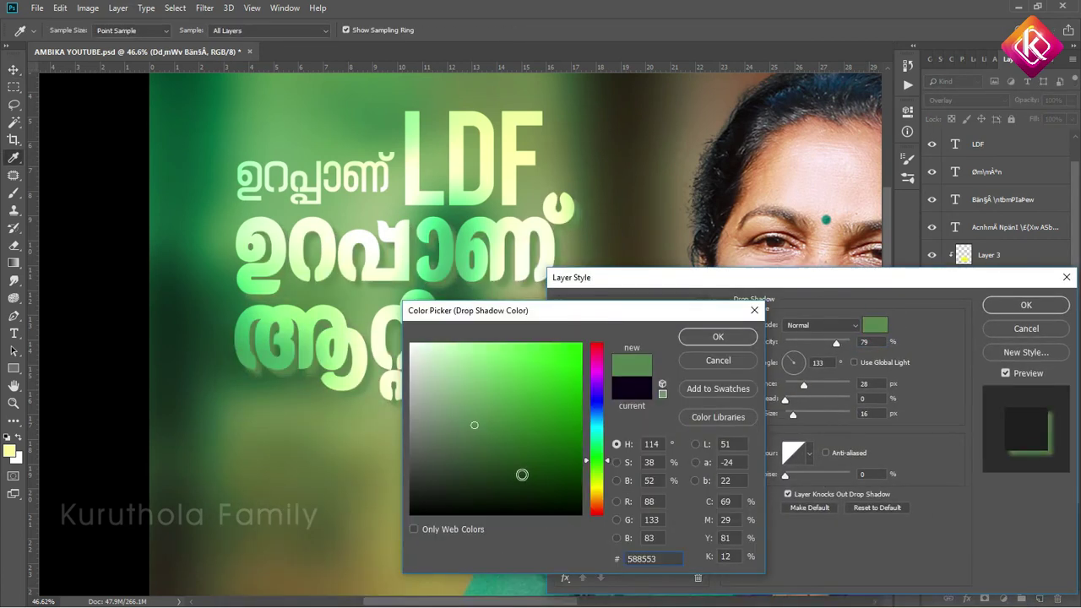
{"action": "left_click", "coordinate": [522, 474]}
{"action": "left_click", "coordinate": [710, 336]}
{"action": "left_click_drag", "start_coordinate": [792, 414], "coordinate": [800, 414]}
Apply the green shadow at 66% opacity and copy the slogan's layer style
{"action": "left_click_drag", "start_coordinate": [836, 344], "coordinate": [828, 344]}
{"action": "left_click", "coordinate": [1013, 305]}
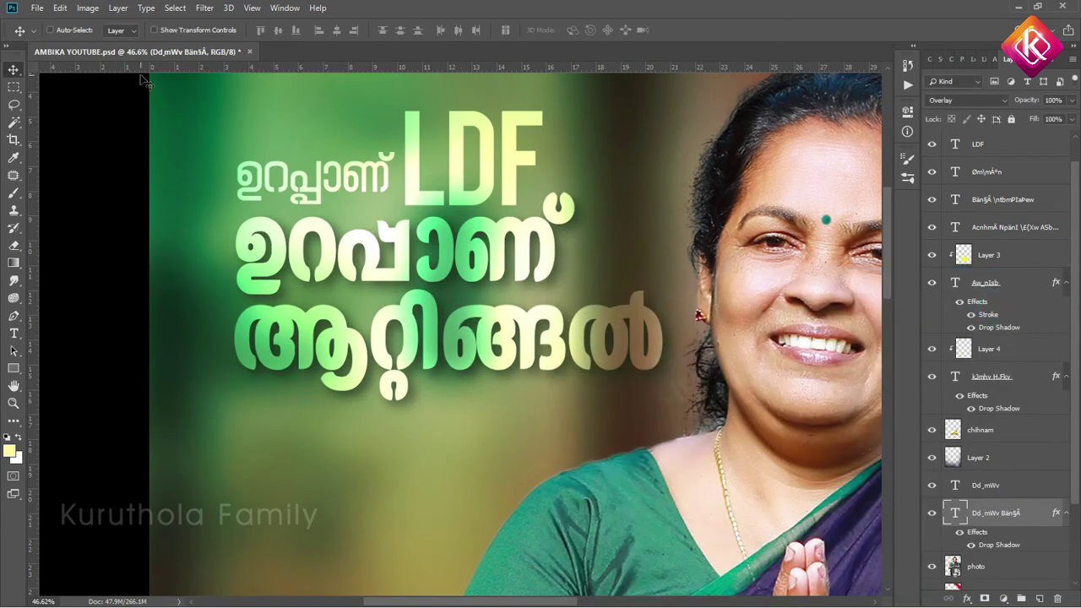
{"action": "key", "text": "alt+l"}
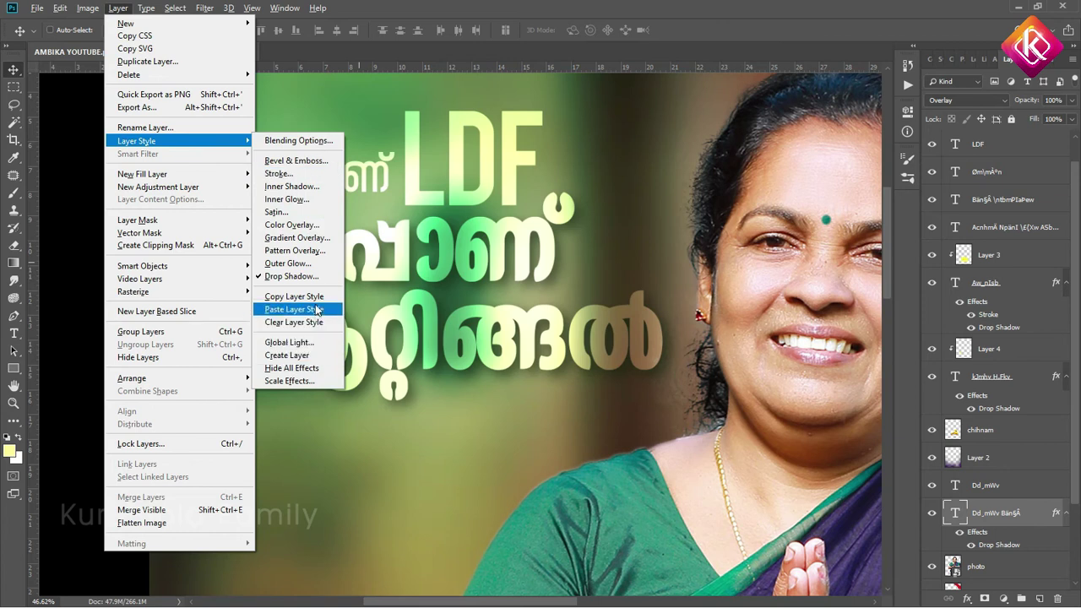
{"action": "left_click", "coordinate": [294, 297]}
Paste the green shadow style onto the LDF copy and Dd_mWv text layers
{"action": "right_click", "coordinate": [462, 123]}
{"action": "left_click", "coordinate": [480, 127]}
{"action": "key", "text": "ctrl+j"}
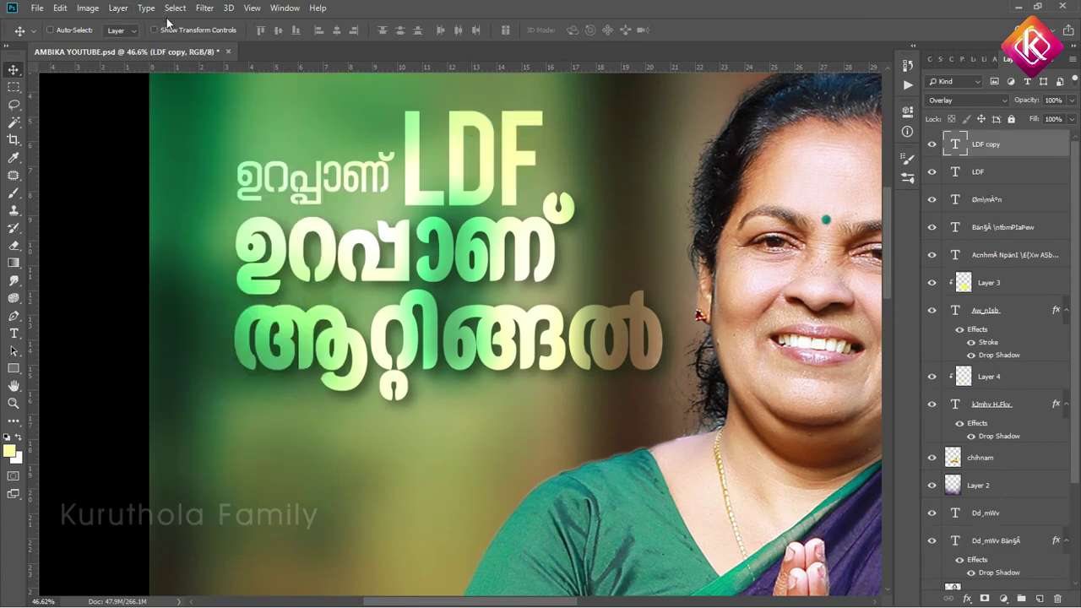
{"action": "left_click", "coordinate": [119, 9]}
{"action": "mouse_move", "coordinate": [137, 141]}
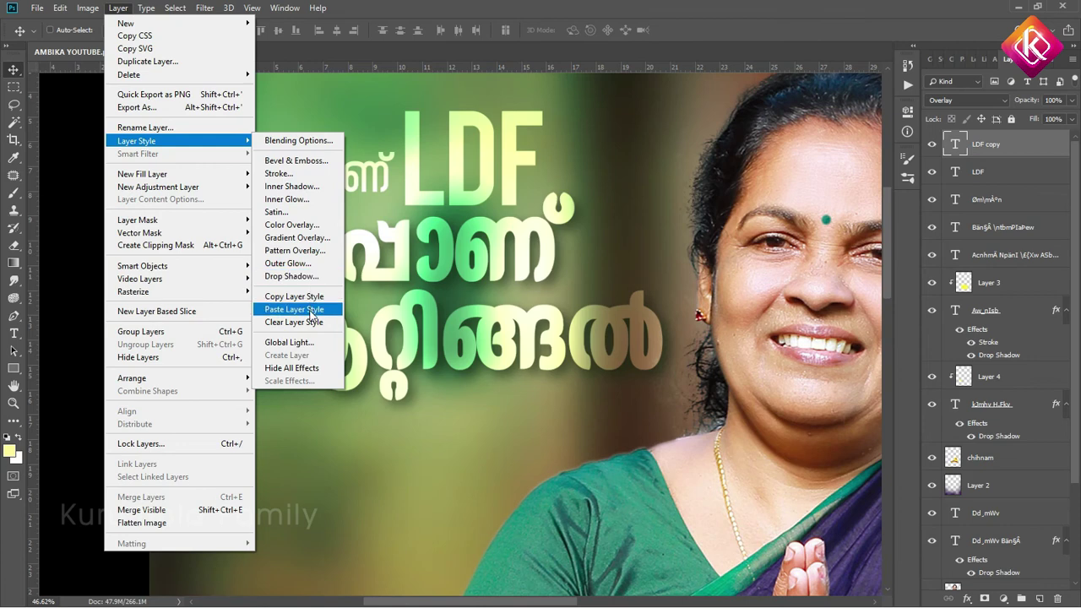
{"action": "left_click", "coordinate": [311, 310]}
{"action": "right_click", "coordinate": [349, 169]}
{"action": "left_click", "coordinate": [367, 175]}
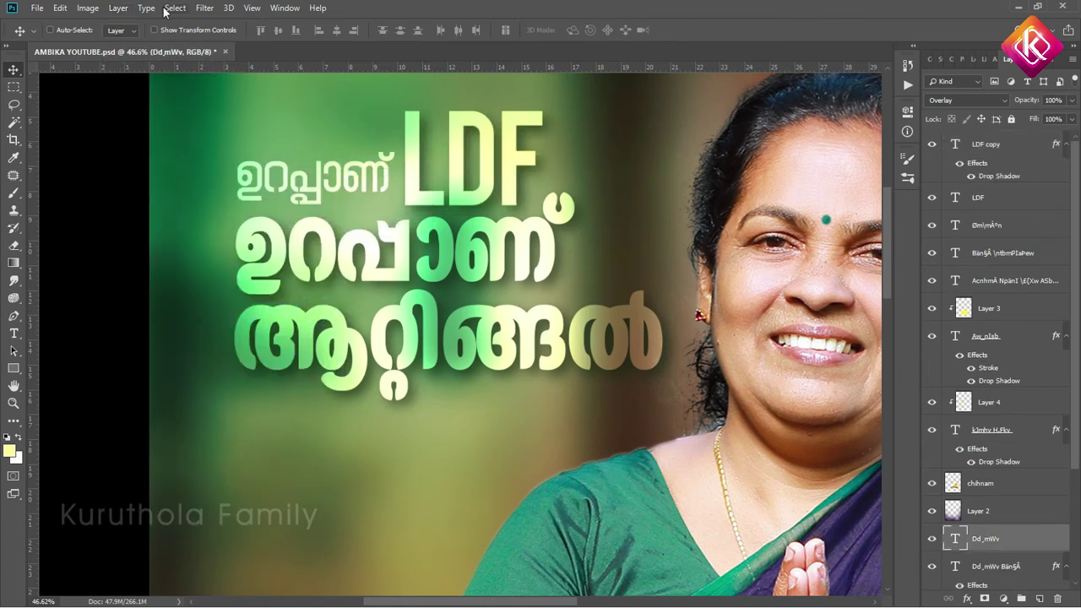
{"action": "left_click", "coordinate": [118, 8]}
{"action": "left_click", "coordinate": [312, 307]}
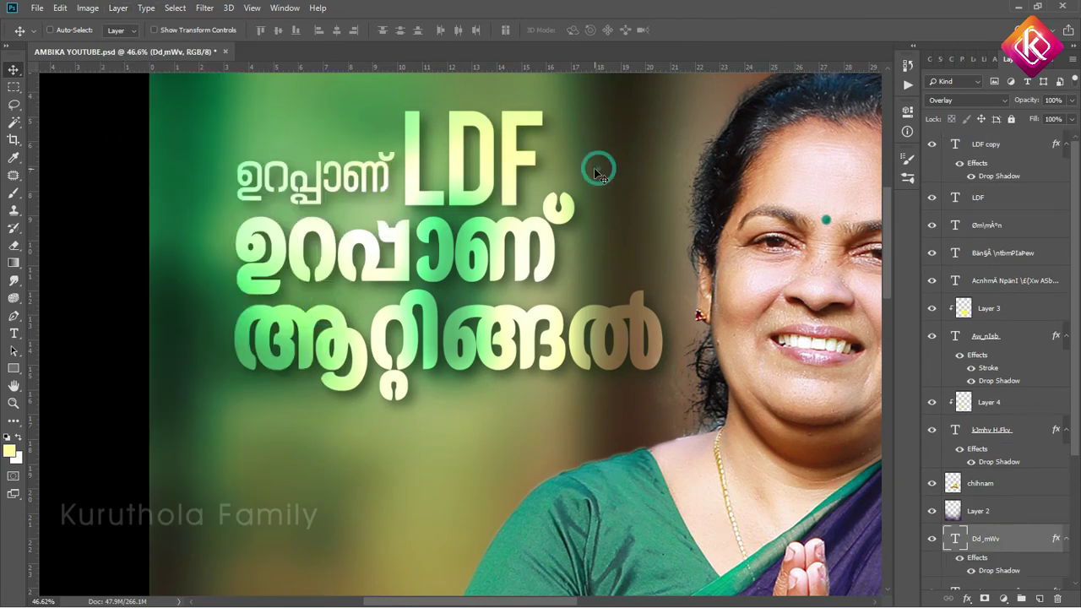
Enlarge the candidate's name text to about 119%
{"action": "scroll", "coordinate": [595, 173], "scroll_direction": "down", "scroll_amount": 5}
{"action": "scroll", "coordinate": [501, 459], "scroll_direction": "up", "scroll_amount": 5}
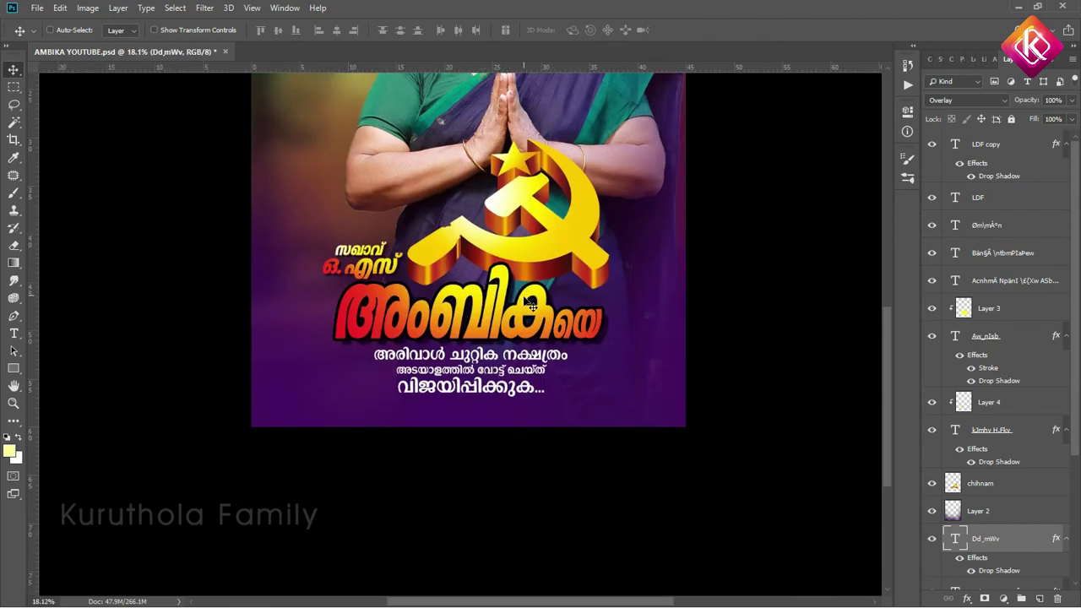
{"action": "left_click", "coordinate": [568, 304], "text": "ctrl"}
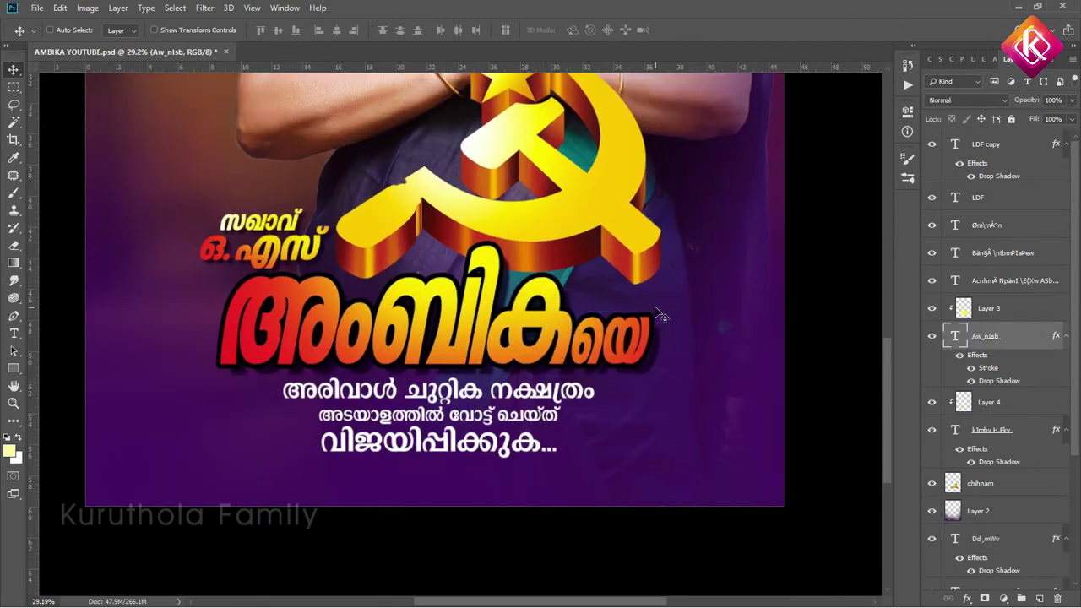
{"action": "key", "text": "ctrl+t"}
{"action": "left_click_drag", "start_coordinate": [651, 228], "coordinate": [694, 220]}
{"action": "left_click", "coordinate": [610, 29]}
{"action": "key", "text": "ctrl+0"}
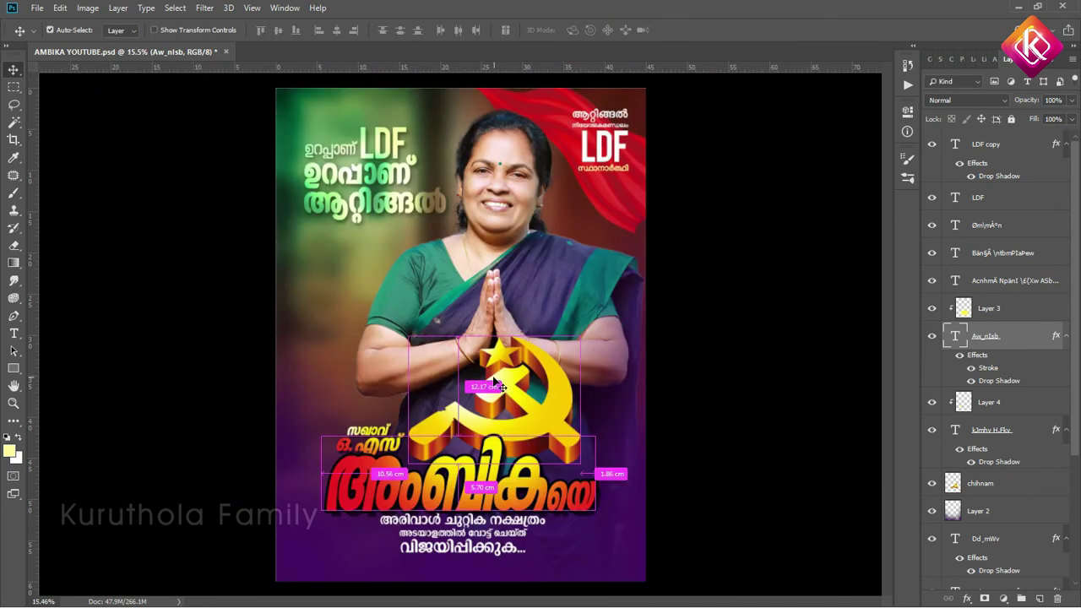
{"action": "key", "text": "ctrl+a"}
Edit the bottom slogan, joining its lines and changing the first line's font size
{"action": "right_click", "coordinate": [475, 456]}
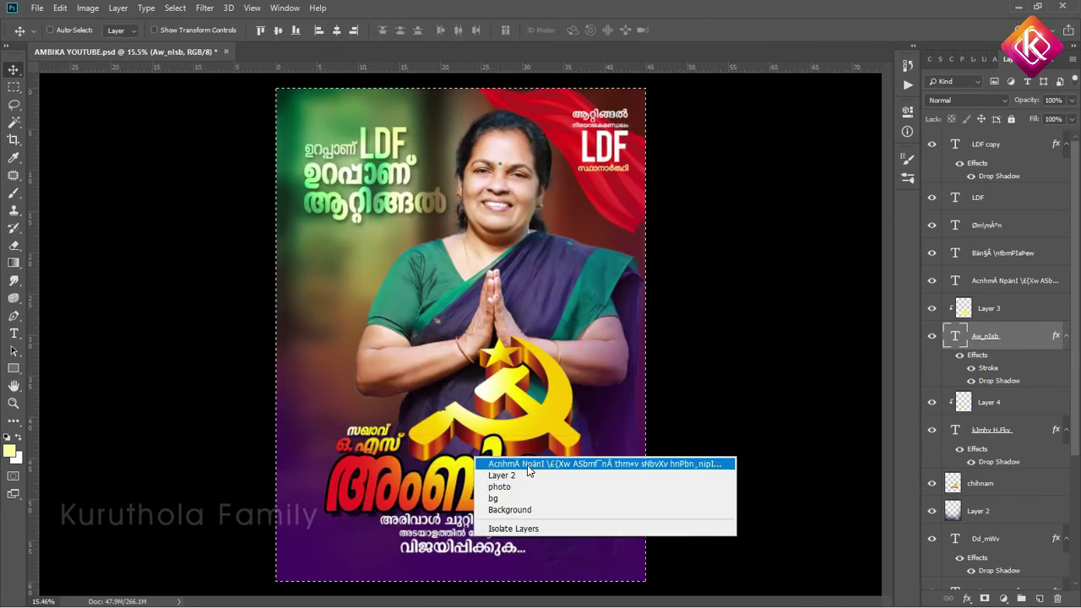
{"action": "left_click", "coordinate": [506, 460]}
{"action": "scroll", "coordinate": [474, 498], "scroll_direction": "up", "scroll_amount": 2}
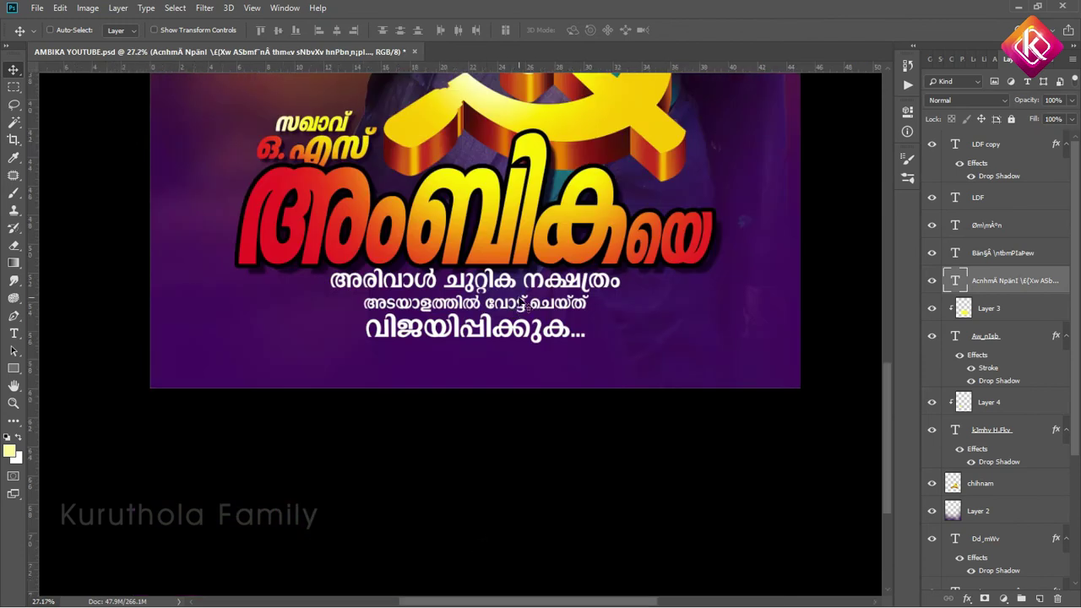
{"action": "scroll", "coordinate": [583, 312], "scroll_direction": "up", "scroll_amount": 1}
{"action": "double_click", "coordinate": [582, 312]}
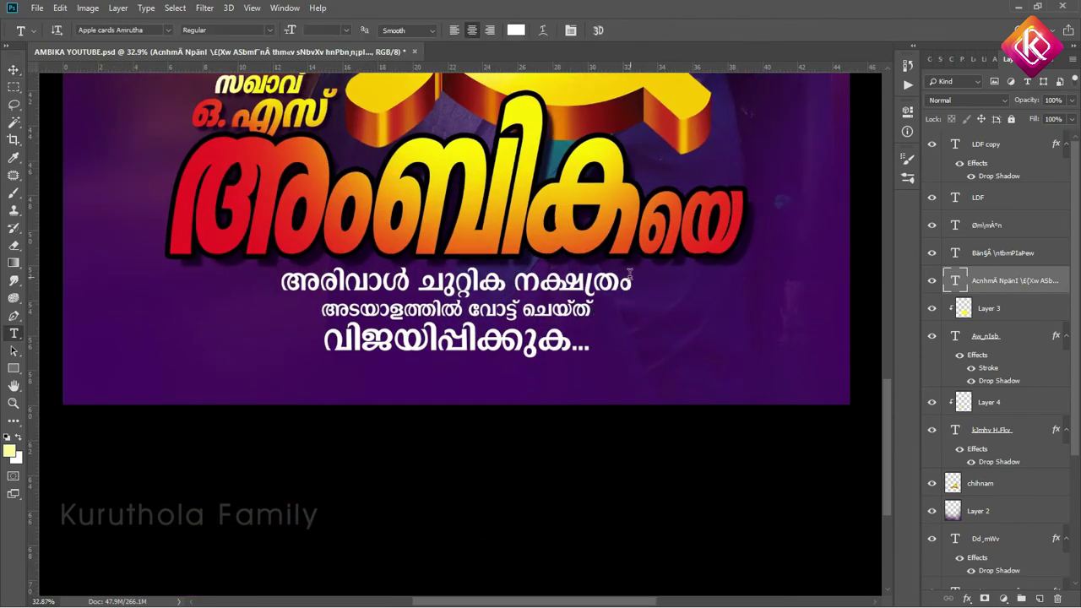
{"action": "key", "text": "Delete"}
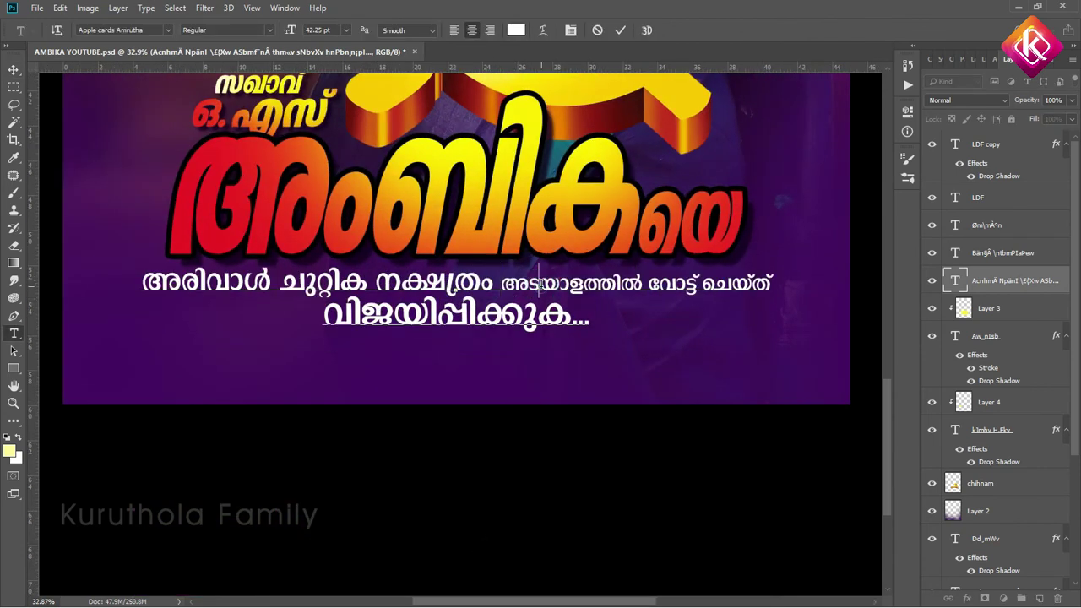
{"action": "triple_click", "coordinate": [541, 282]}
{"action": "left_click", "coordinate": [572, 32]}
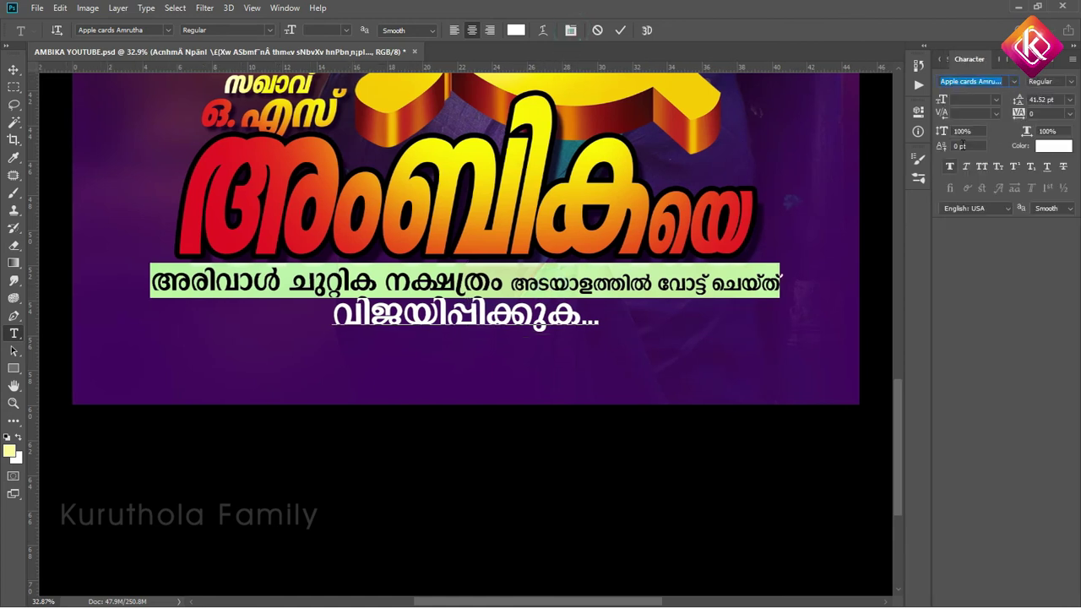
{"action": "type", "text": "14"}
{"action": "key", "text": "Return"}
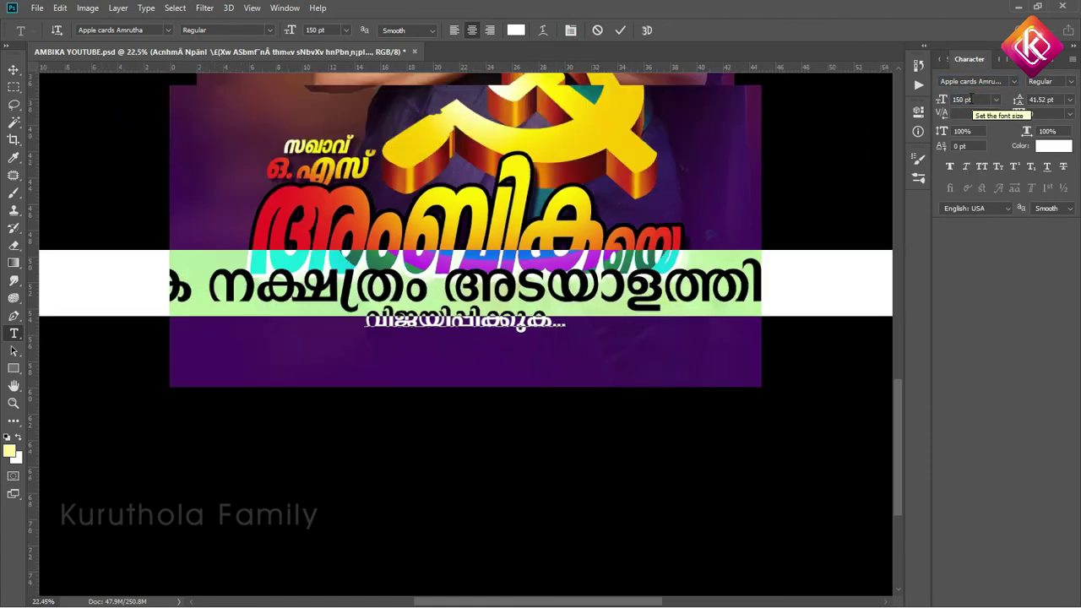
Select the second line 'വിജയിപ്പിക്കുക' and commit the slogan text edits
{"action": "scroll", "coordinate": [970, 99], "scroll_direction": "down", "scroll_amount": 15}
{"action": "scroll", "coordinate": [970, 99], "scroll_direction": "down", "scroll_amount": 20}
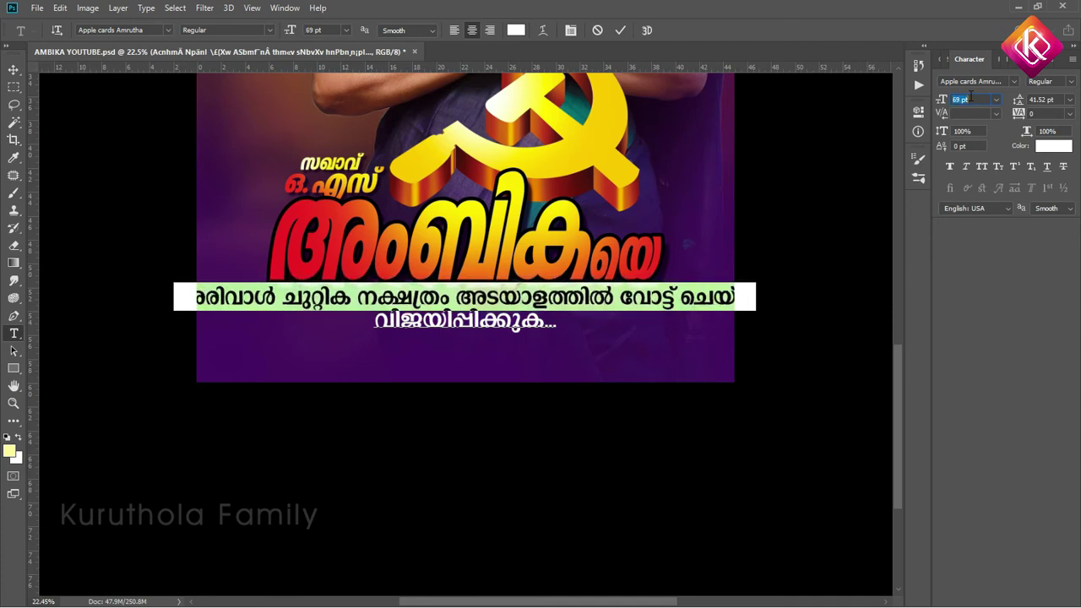
{"action": "scroll", "coordinate": [970, 98], "scroll_direction": "down", "scroll_amount": 16}
{"action": "scroll", "coordinate": [970, 99], "scroll_direction": "down", "scroll_amount": 15}
{"action": "double_click", "coordinate": [457, 321]}
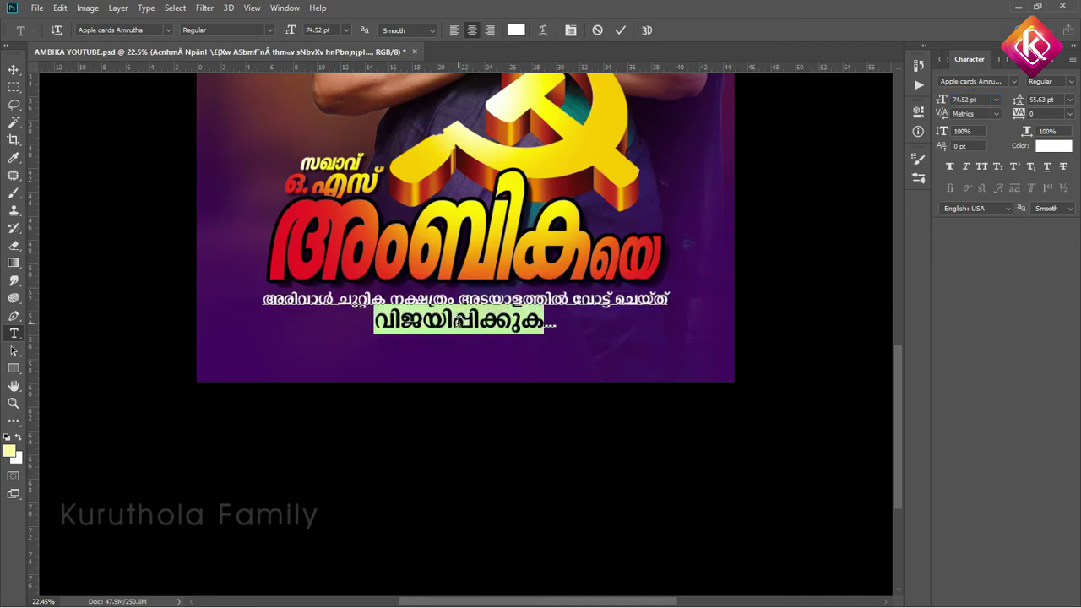
{"action": "scroll", "coordinate": [971, 99], "scroll_direction": "up", "scroll_amount": 4}
{"action": "scroll", "coordinate": [970, 99], "scroll_direction": "up", "scroll_amount": 4}
{"action": "scroll", "coordinate": [970, 99], "scroll_direction": "up", "scroll_amount": 3}
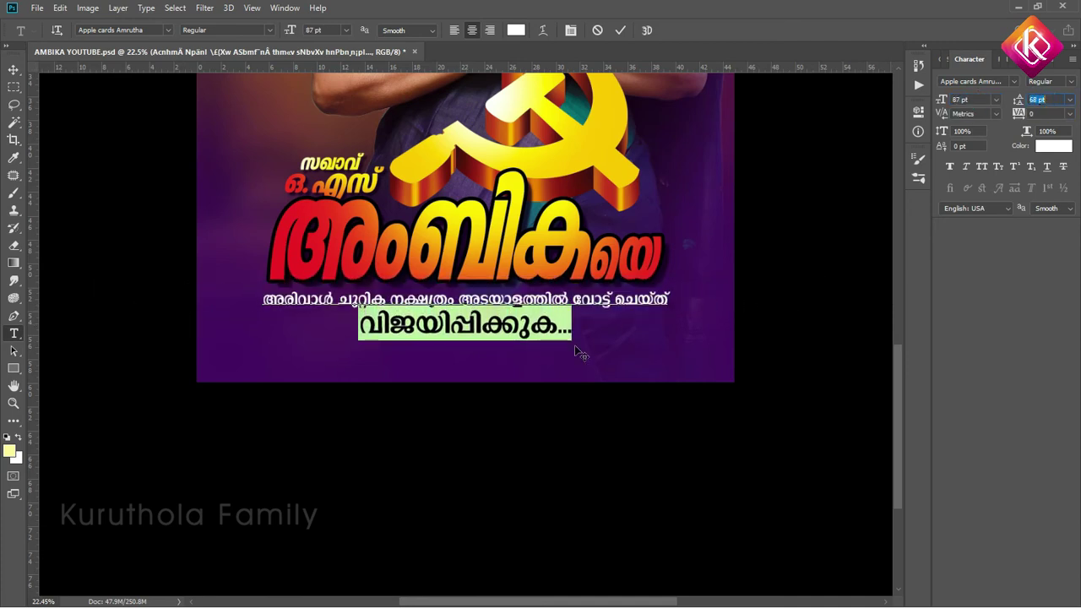
{"action": "left_click", "coordinate": [619, 30]}
{"action": "key", "text": "v"}
{"action": "scroll", "coordinate": [358, 254], "scroll_direction": "up", "scroll_amount": 3}
{"action": "scroll", "coordinate": [358, 253], "scroll_direction": "up", "scroll_amount": 2}
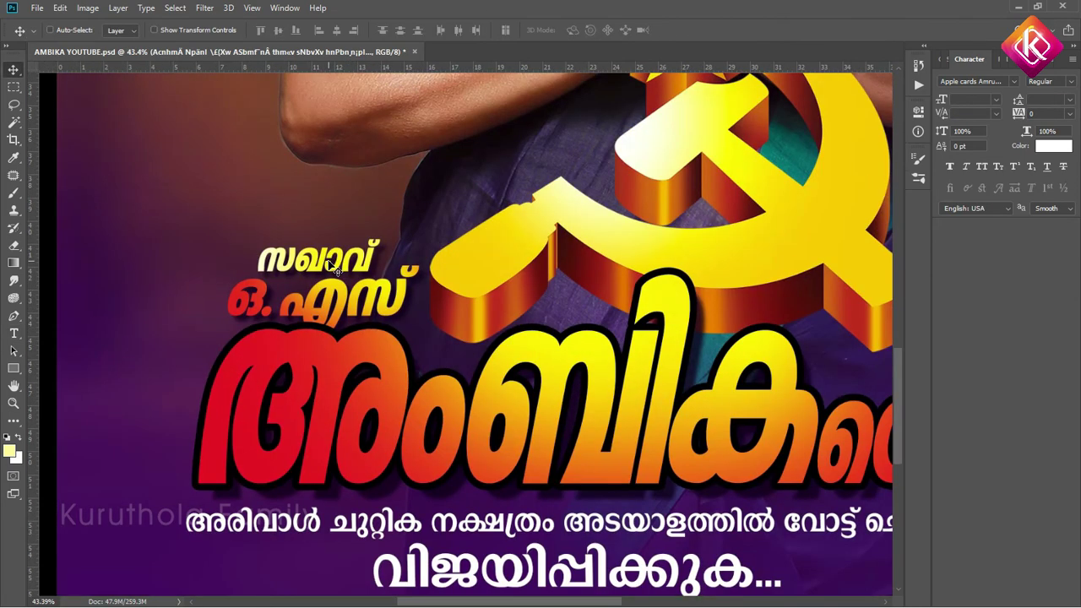
{"action": "left_click", "coordinate": [358, 254], "text": "ctrl"}
Scale Layer 4 and the candidate's name headline together to about 112%
{"action": "left_click", "coordinate": [1022, 432], "text": "ctrl"}
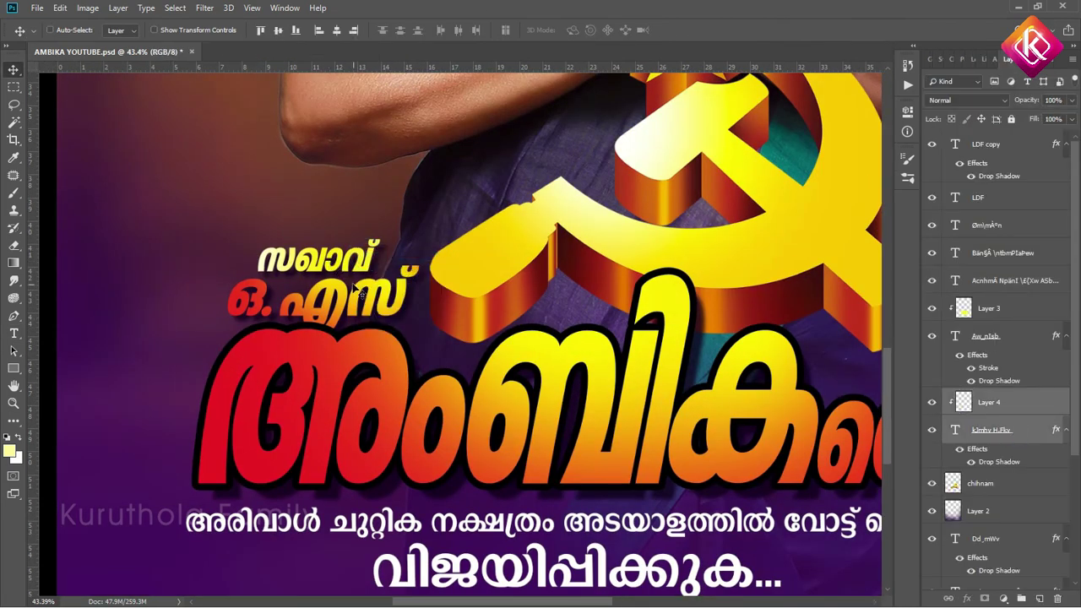
{"action": "key", "text": "ctrl+t"}
{"action": "key", "text": "Return"}
{"action": "scroll", "coordinate": [510, 399], "scroll_direction": "down", "scroll_amount": 3}
{"action": "scroll", "coordinate": [511, 399], "scroll_direction": "up", "scroll_amount": 1}
Add a Drop Shadow to the chihnam emblem using a dark purple sampled from the poster
{"action": "left_click", "coordinate": [511, 399], "text": "ctrl"}
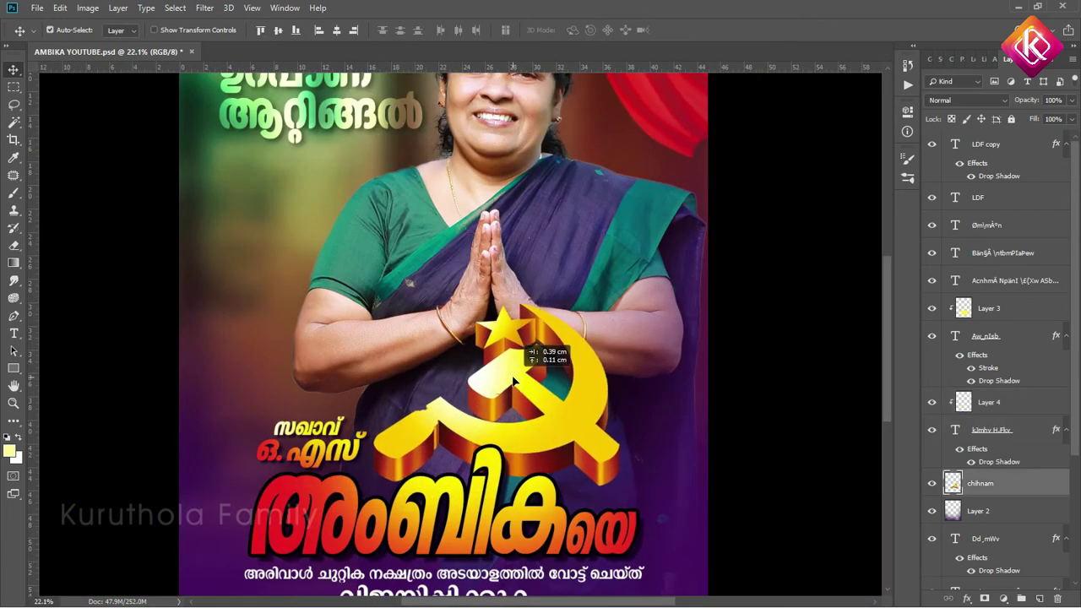
{"action": "scroll", "coordinate": [572, 442], "scroll_direction": "up", "scroll_amount": 1}
{"action": "left_click", "coordinate": [967, 598]}
{"action": "left_click", "coordinate": [1000, 582]}
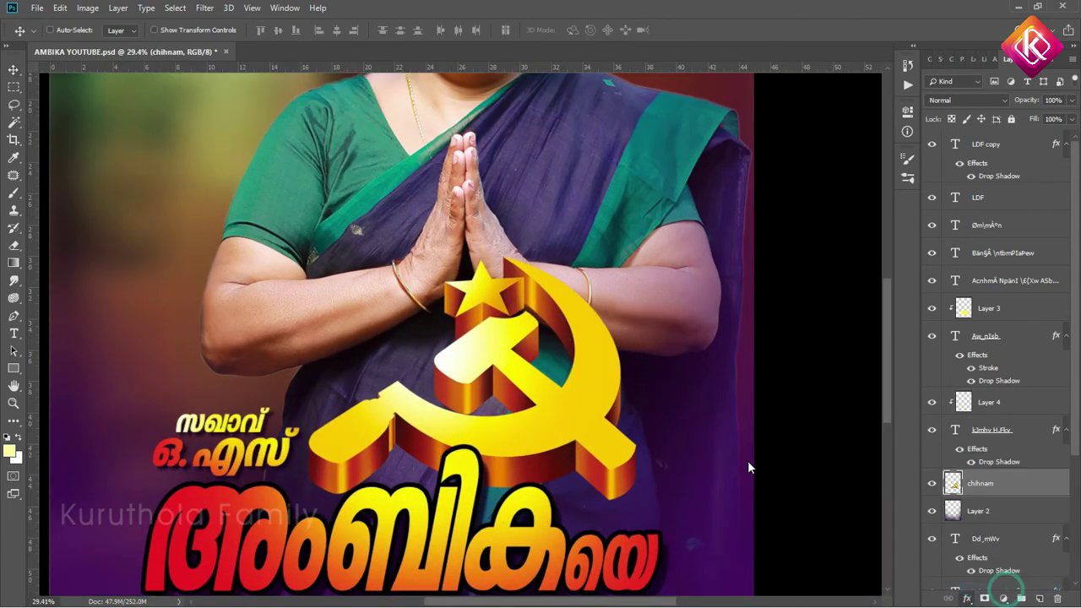
{"action": "left_click", "coordinate": [873, 324]}
{"action": "left_click", "coordinate": [379, 387]}
{"action": "left_click", "coordinate": [718, 336]}
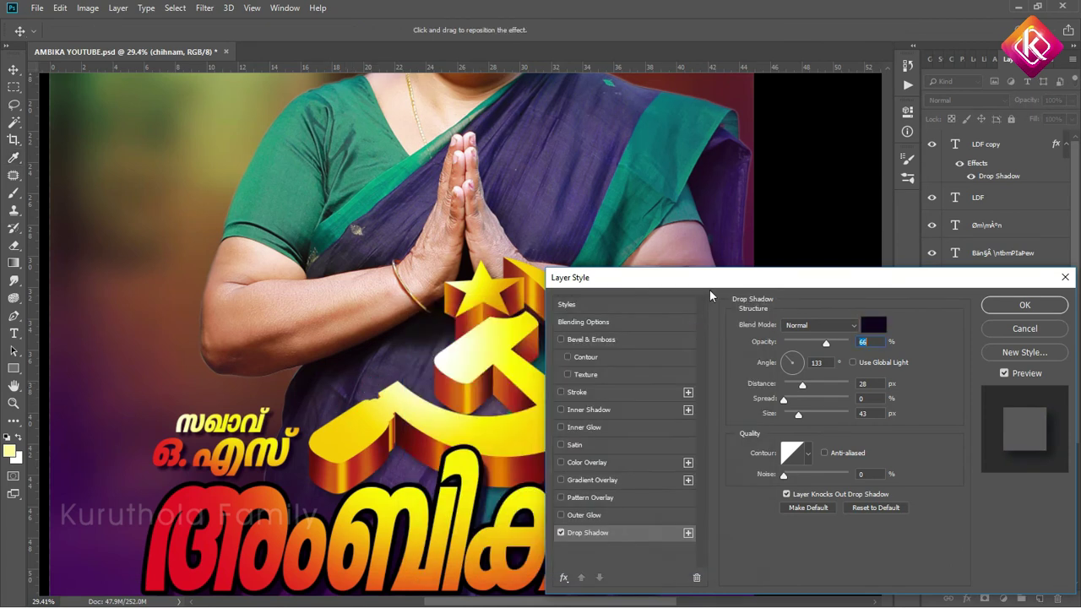
Raise the emblem shadow's opacity to 82%, push it further out, and apply it
{"action": "left_click", "coordinate": [990, 297]}
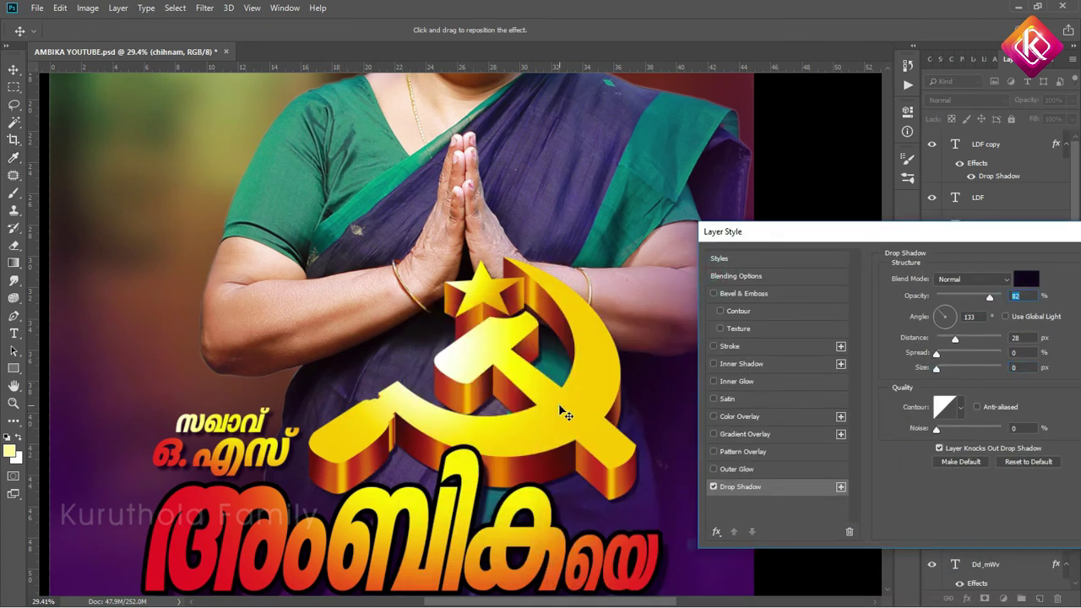
{"action": "left_click_drag", "start_coordinate": [567, 411], "coordinate": [557, 425]}
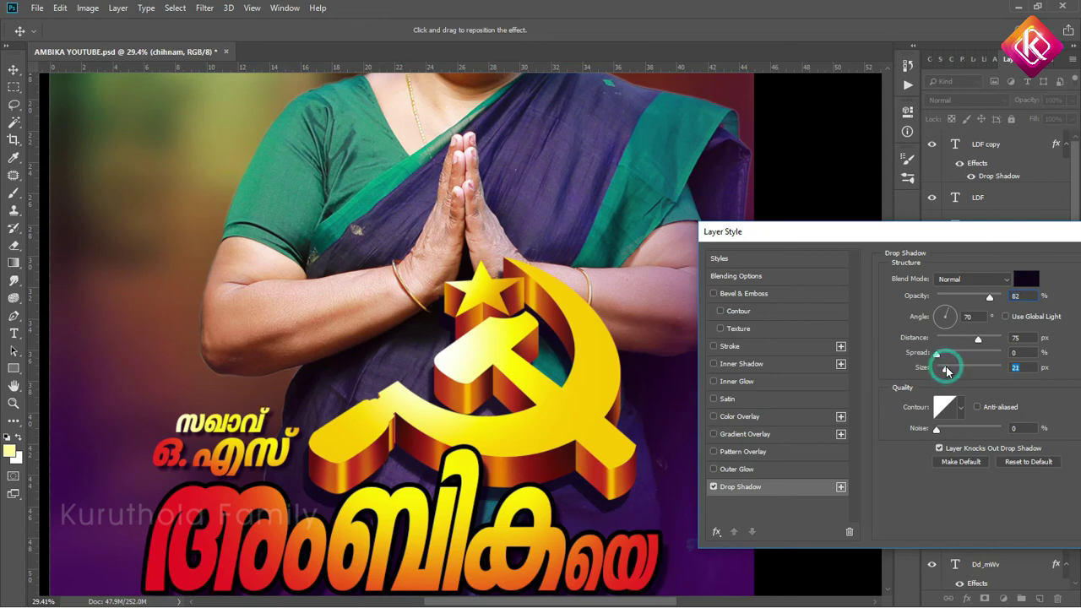
{"action": "left_click", "coordinate": [952, 258]}
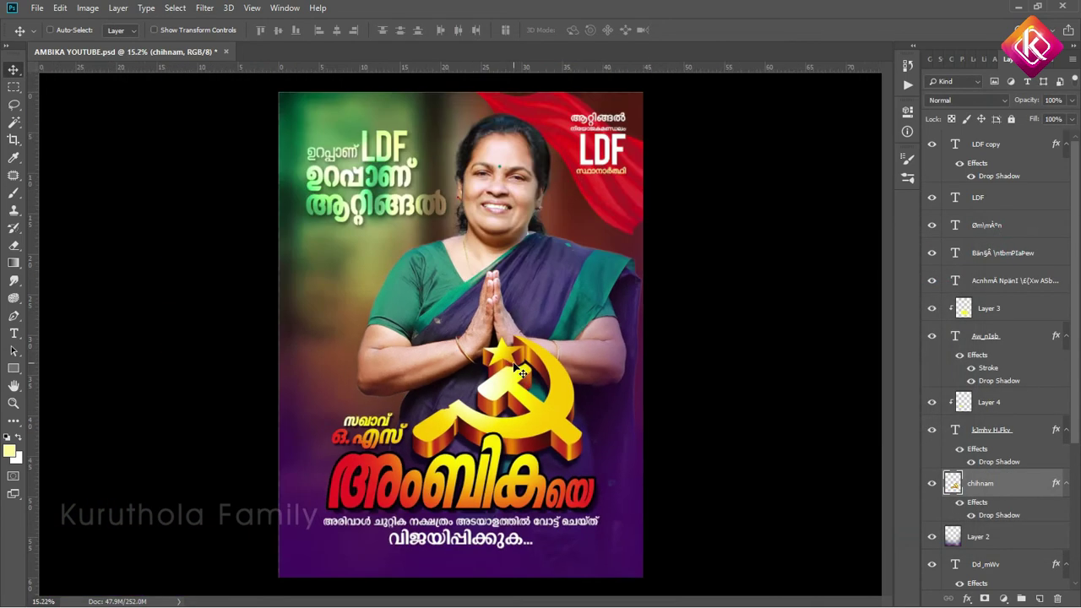
{"action": "key", "text": "ctrl+minus"}
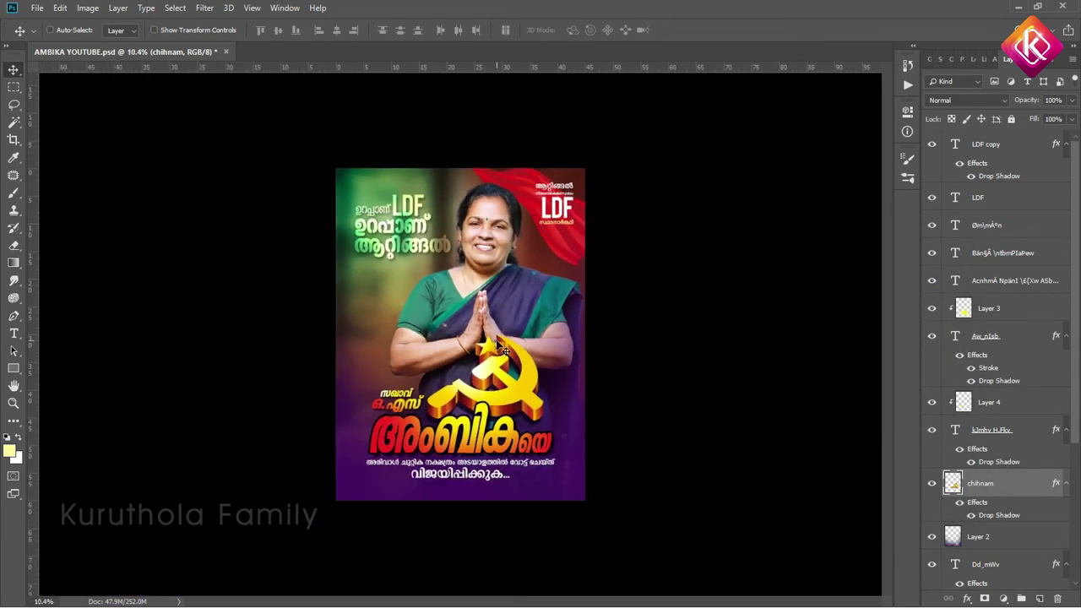
{"action": "scroll", "coordinate": [650, 291], "scroll_direction": "up", "scroll_amount": 1}
Create a new layer, Layer 5, with orange as the painting colour
{"action": "key", "text": "ctrl+shift+alt+n"}
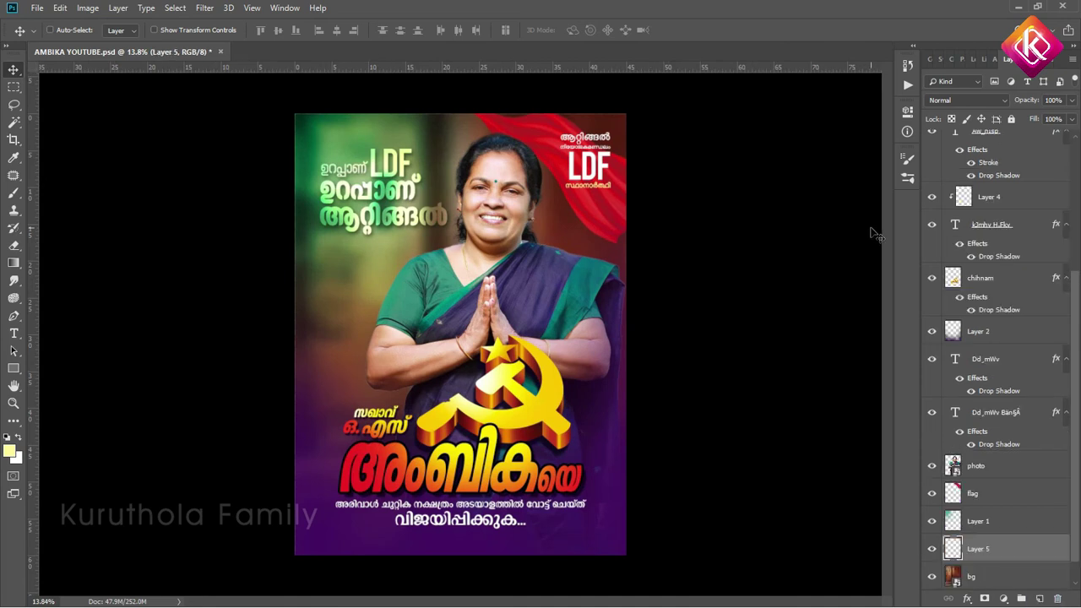
{"action": "left_click", "coordinate": [929, 58]}
{"action": "key", "text": "b"}
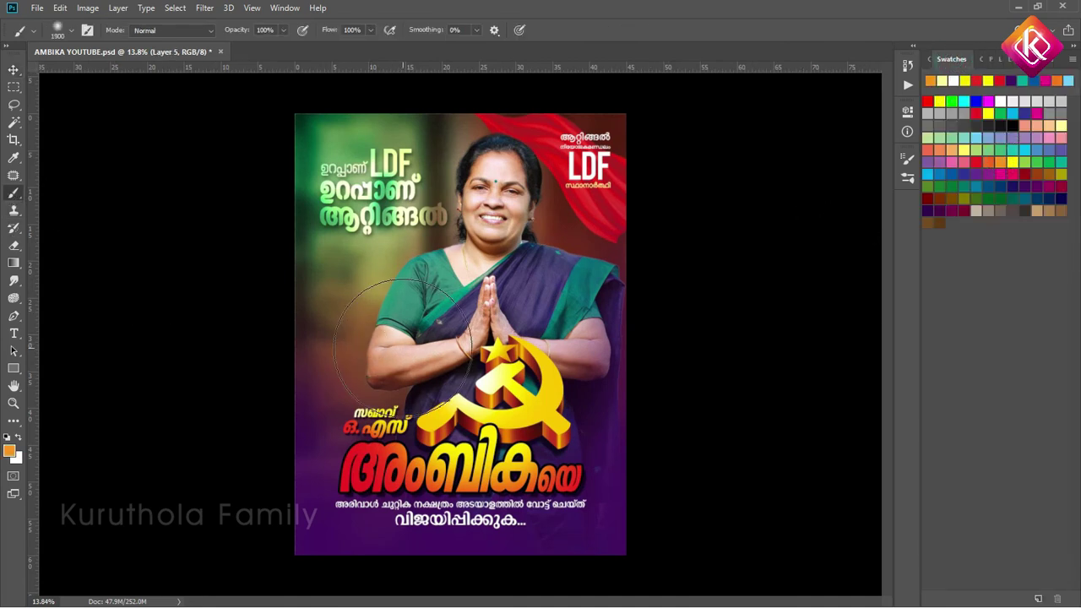
{"action": "scroll", "coordinate": [460, 337], "scroll_direction": "down", "scroll_amount": 4}
{"action": "key", "text": "v"}
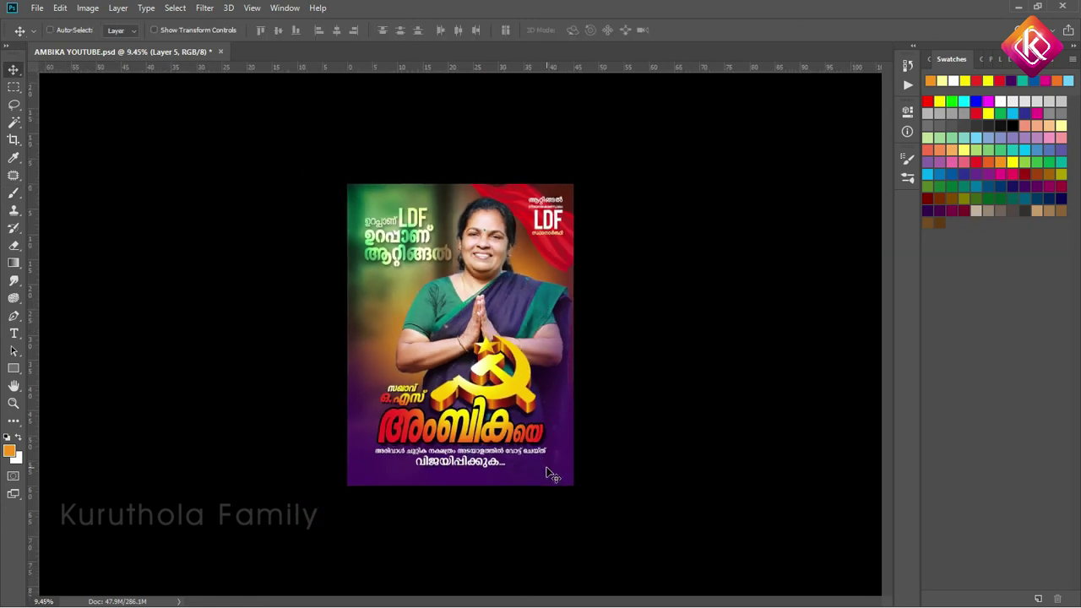
Widen the bg background layer slightly to the left
{"action": "scroll", "coordinate": [547, 473], "scroll_direction": "up", "scroll_amount": 3}
{"action": "right_click", "coordinate": [352, 176]}
{"action": "left_click", "coordinate": [384, 185]}
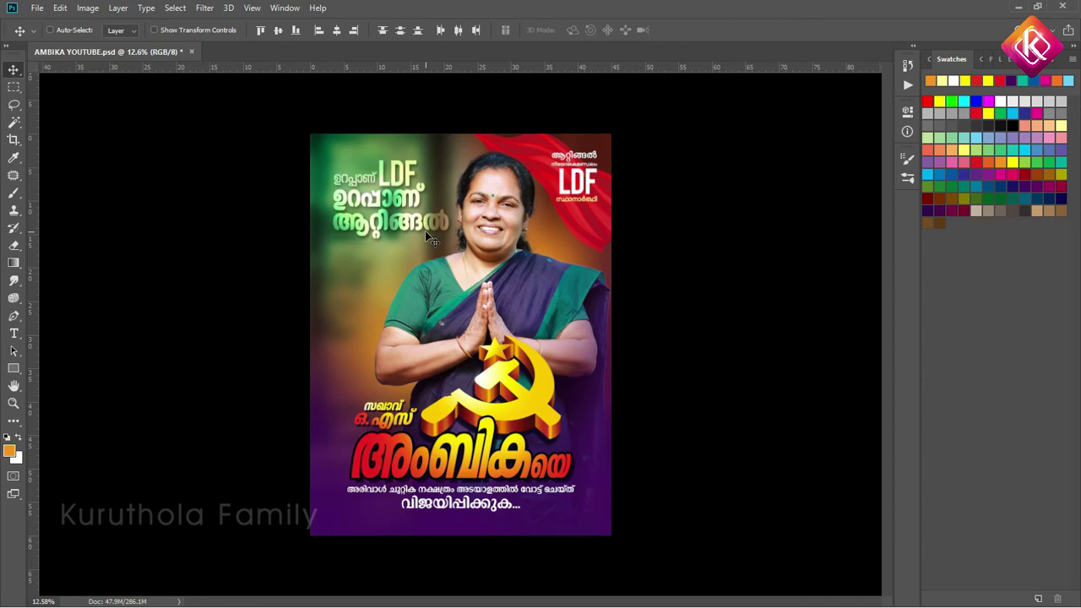
{"action": "scroll", "coordinate": [425, 231], "scroll_direction": "down", "scroll_amount": 2}
{"action": "left_click", "coordinate": [367, 182], "text": "ctrl"}
{"action": "key", "text": "ctrl+t"}
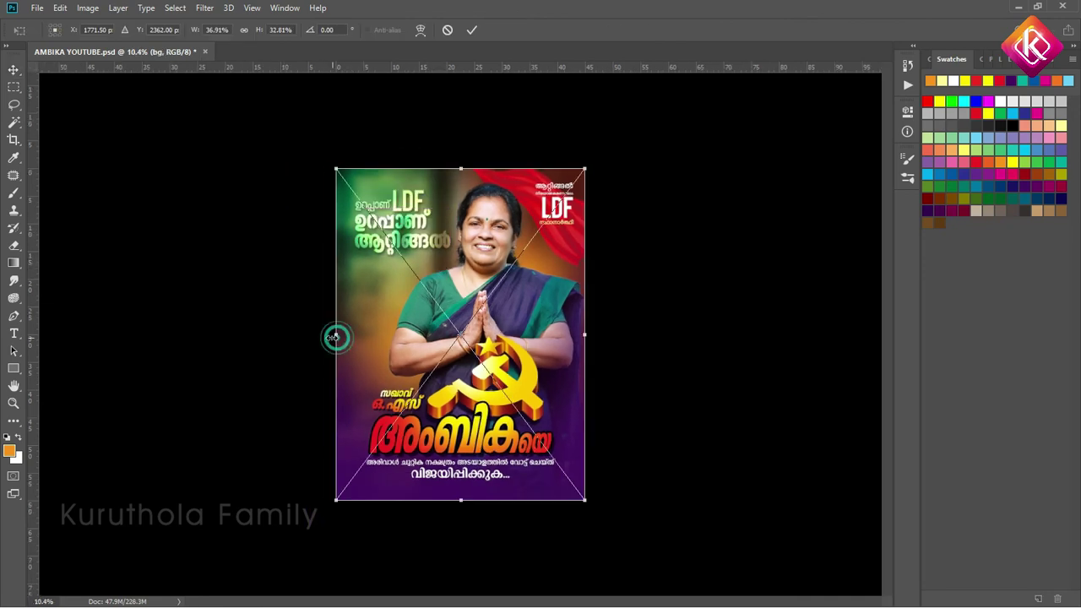
{"action": "left_click_drag", "start_coordinate": [336, 335], "coordinate": [331, 337]}
{"action": "key", "text": "Return"}
Stretch the texture wallpaper to span the poster from top to bottom
{"action": "scroll", "coordinate": [475, 340], "scroll_direction": "down", "scroll_amount": 1}
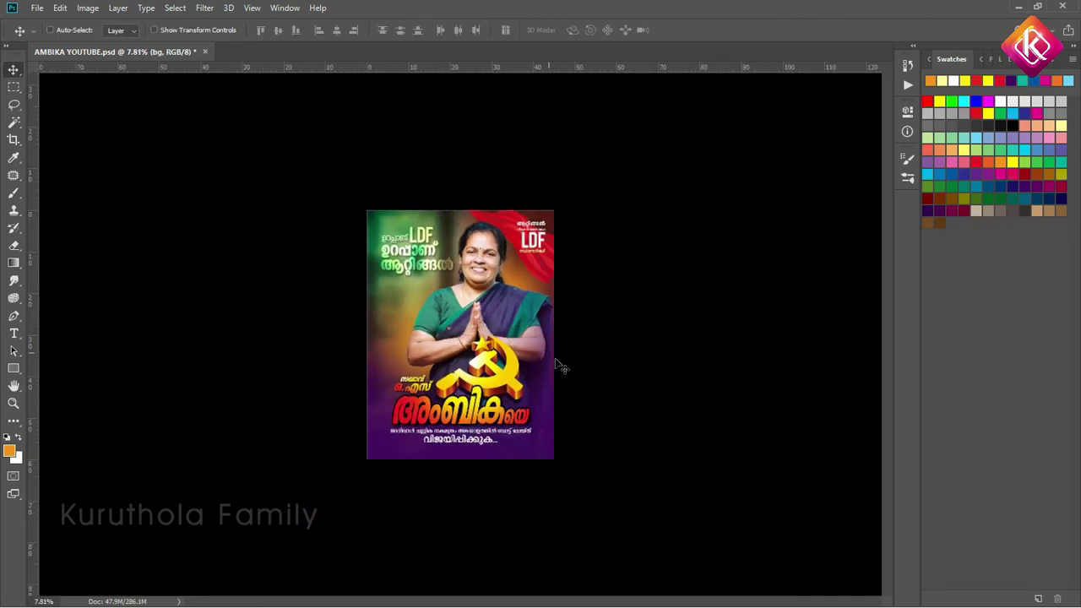
{"action": "scroll", "coordinate": [570, 446], "scroll_direction": "up", "scroll_amount": 2}
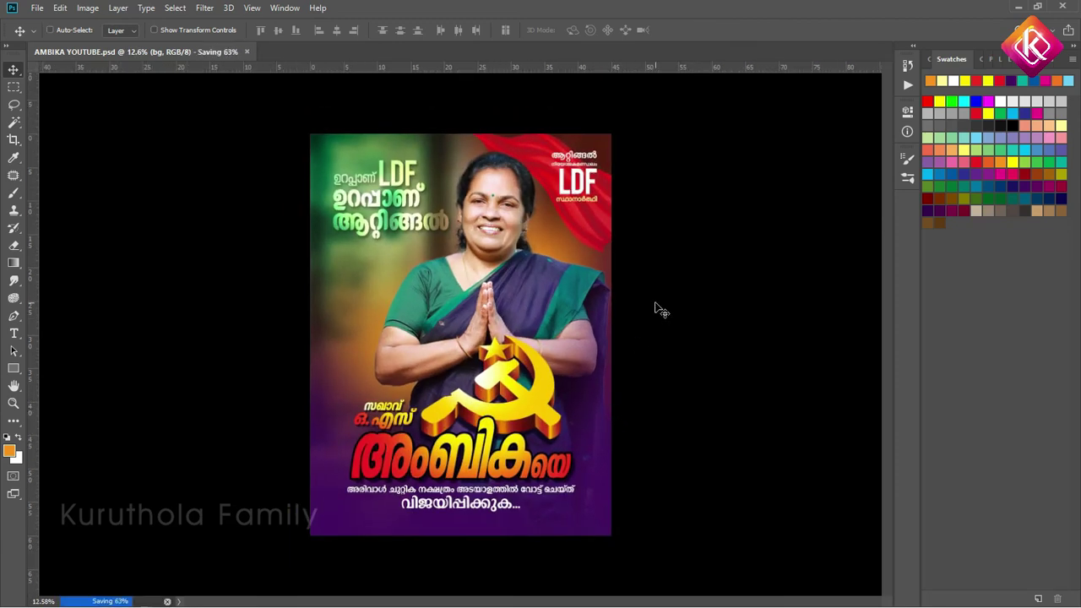
{"action": "scroll", "coordinate": [527, 327], "scroll_direction": "down", "scroll_amount": 1}
{"action": "key", "text": "ctrl+t"}
{"action": "scroll", "coordinate": [457, 267], "scroll_direction": "up", "scroll_amount": 2}
{"action": "left_click_drag", "start_coordinate": [460, 234], "coordinate": [475, 114]}
{"action": "left_click_drag", "start_coordinate": [472, 437], "coordinate": [471, 491]}
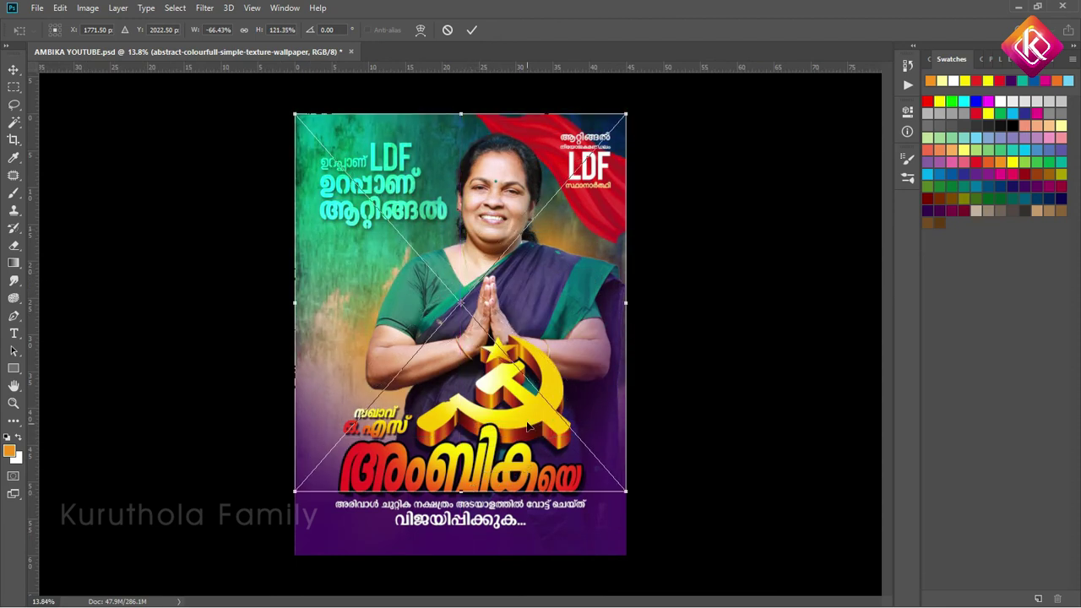
{"action": "left_click", "coordinate": [471, 30]}
Blend the wallpaper layer in Overlay mode at about 60% opacity
{"action": "key", "text": "F7"}
{"action": "left_click", "coordinate": [966, 100]}
{"action": "left_click", "coordinate": [945, 268]}
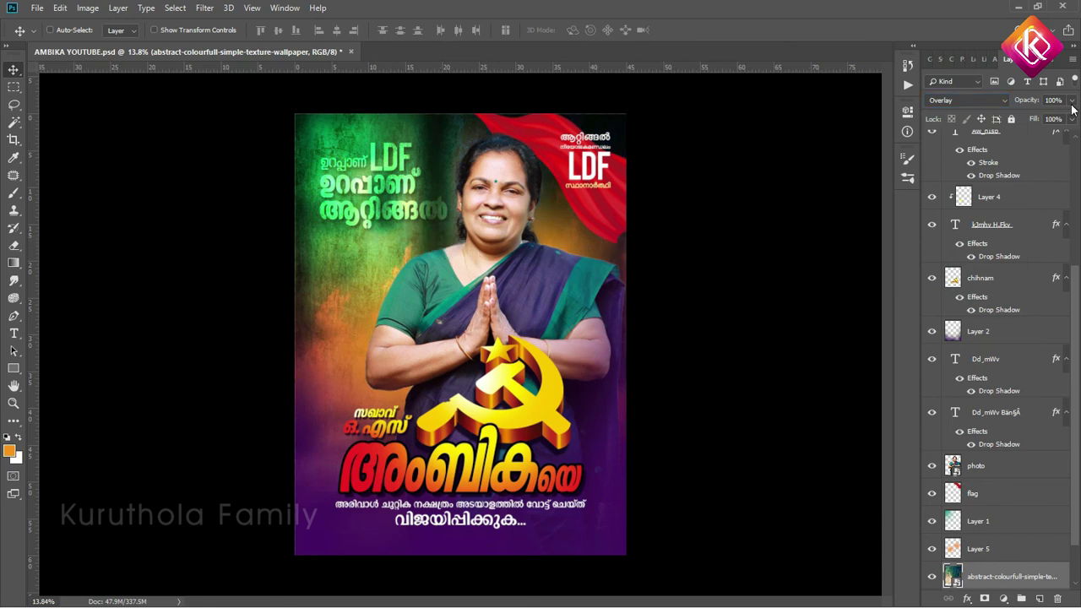
{"action": "left_click_drag", "start_coordinate": [1054, 122], "coordinate": [1046, 119]}
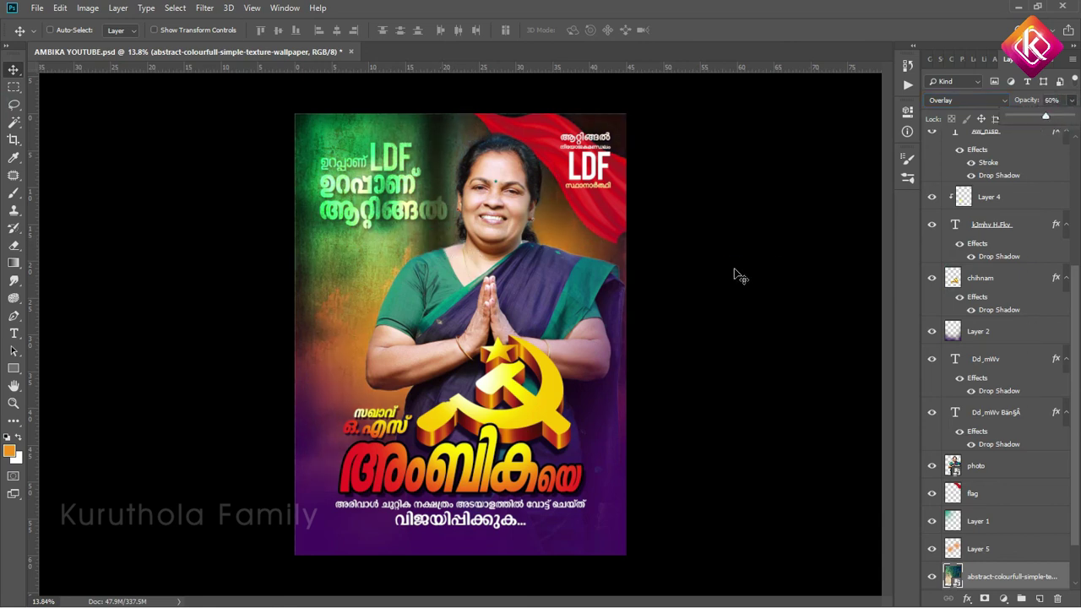
Set the pasteboard around the poster to light grey
{"action": "right_click", "coordinate": [742, 228]}
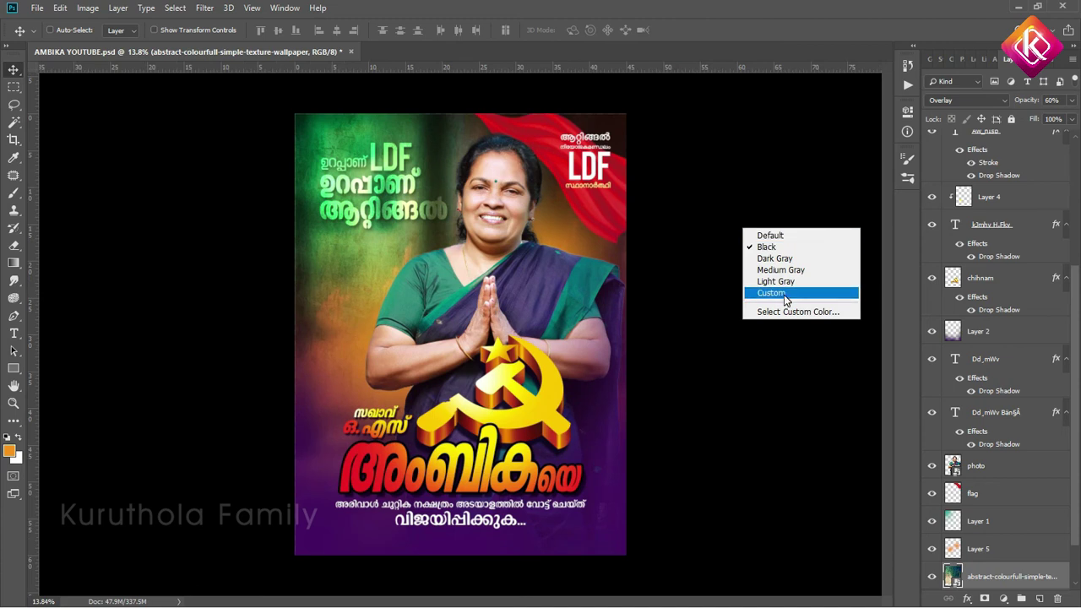
{"action": "left_click", "coordinate": [785, 295]}
{"action": "key", "text": "ctrl+minus"}
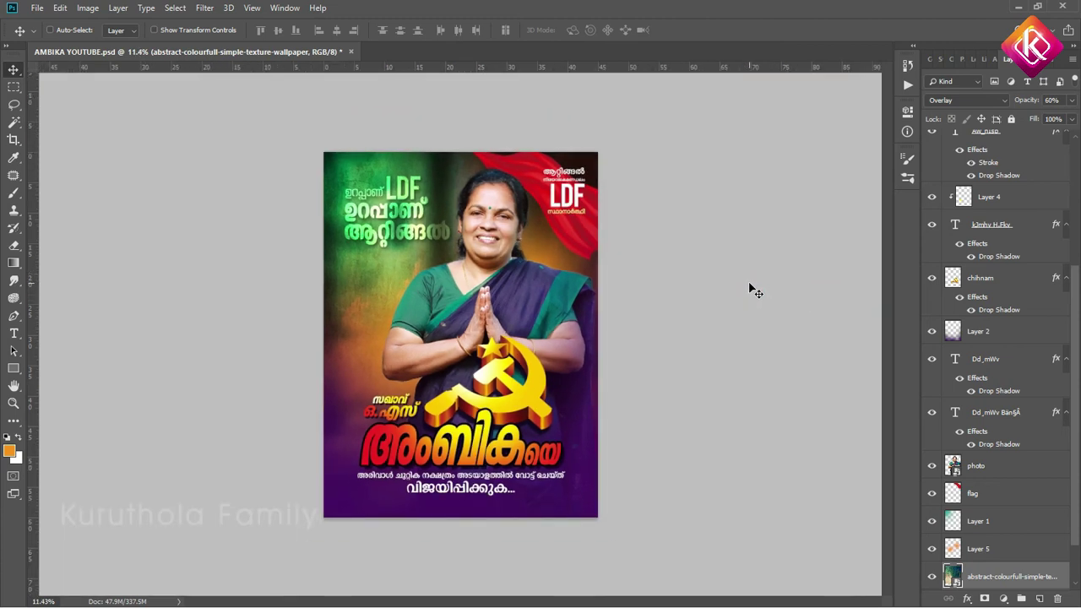
{"action": "key", "text": "ctrl+plus"}
Select only the emblem and headline layers, excluding photo, Layer 1, Layer 5, wallpaper and Layer 2
{"action": "left_click_drag", "start_coordinate": [287, 563], "coordinate": [695, 413]}
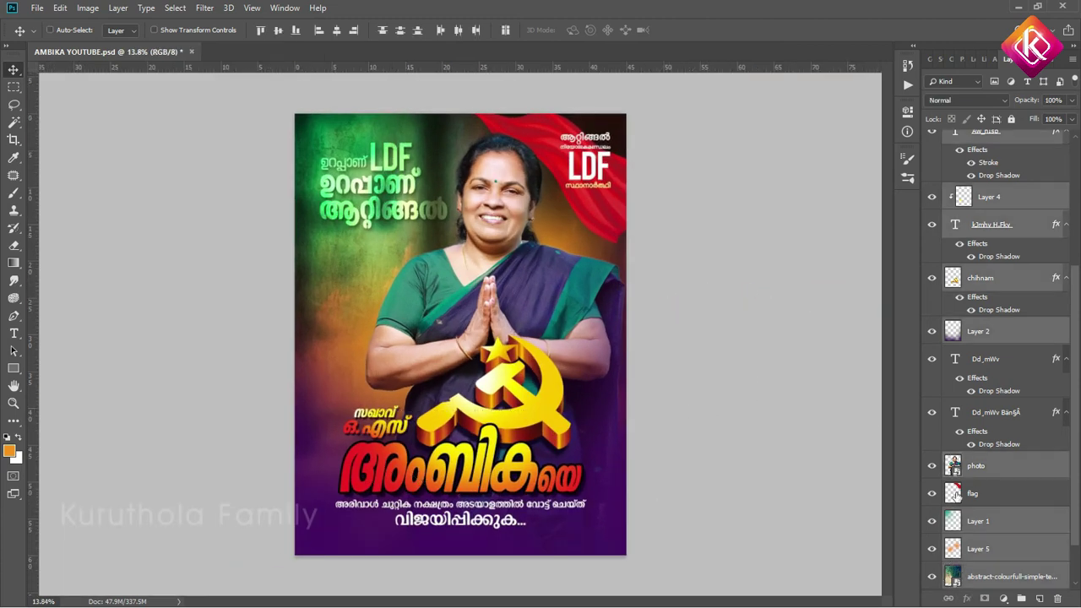
{"action": "left_click", "coordinate": [1009, 521], "text": "ctrl"}
{"action": "left_click", "coordinate": [1005, 493], "text": "ctrl"}
{"action": "left_click", "coordinate": [1009, 465], "text": "ctrl"}
{"action": "left_click", "coordinate": [997, 410], "text": "ctrl"}
{"action": "left_click", "coordinate": [981, 276], "text": "ctrl"}
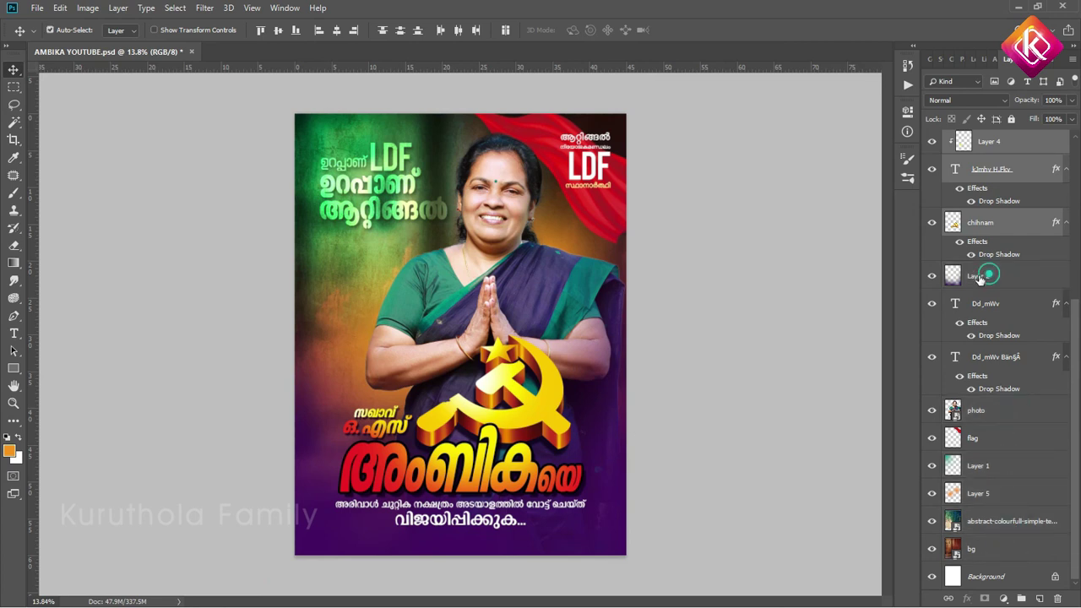
Commit an unchanged Free Transform and hide the panels to show the poster alone
{"action": "key", "text": "ctrl+t"}
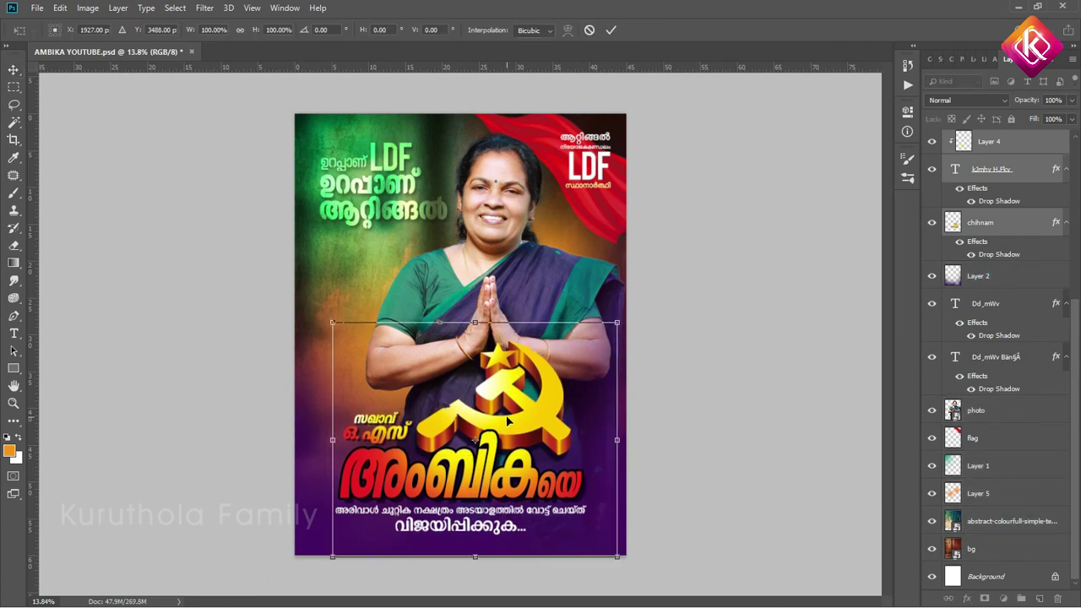
{"action": "left_click", "coordinate": [610, 30]}
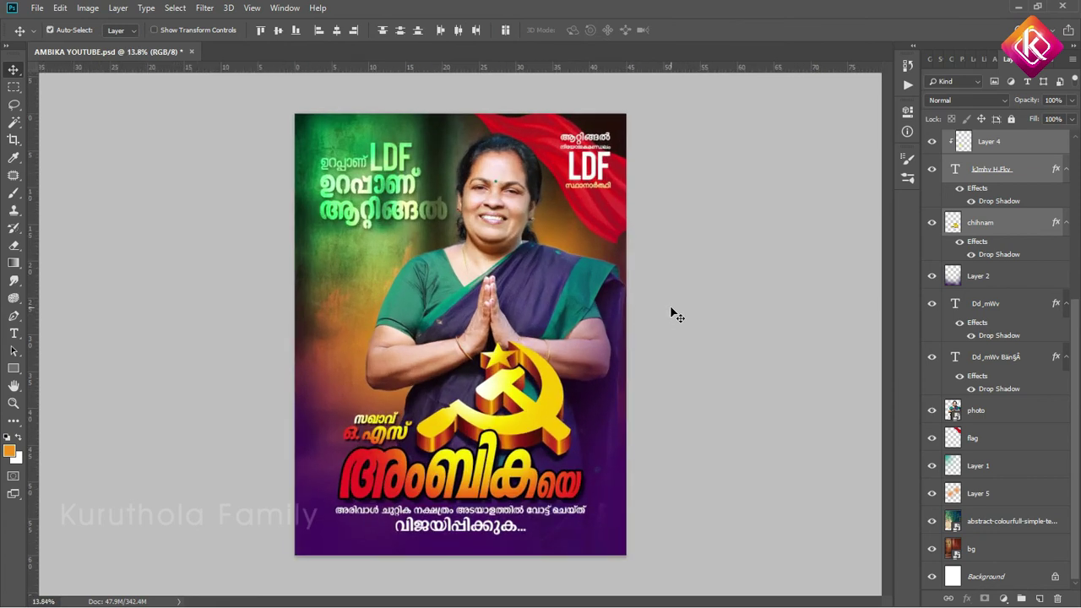
{"action": "key", "text": "Tab"}
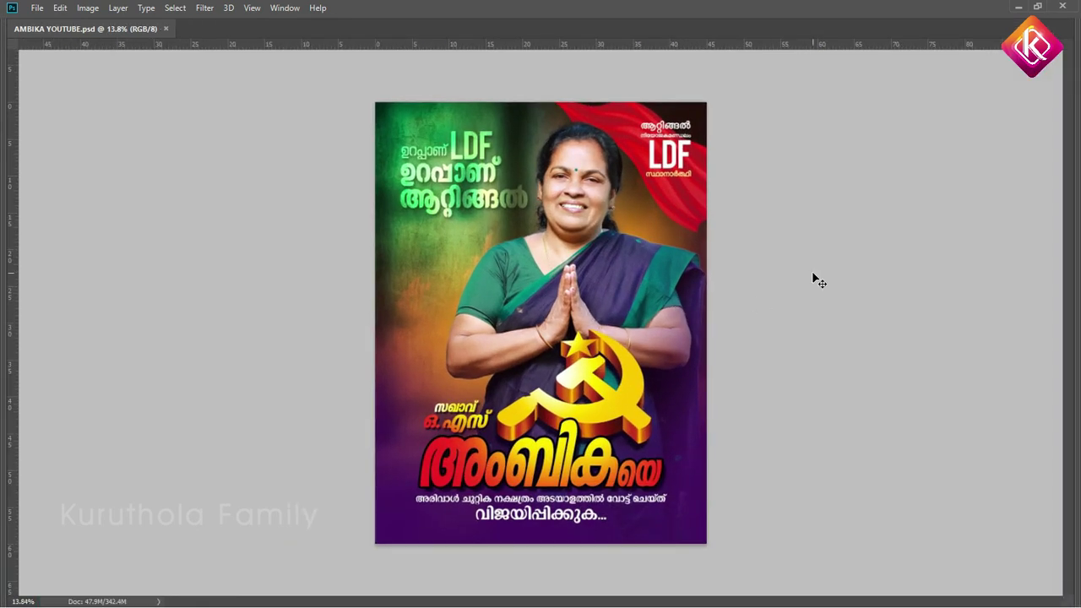
{"action": "key", "text": "ctrl+0"}
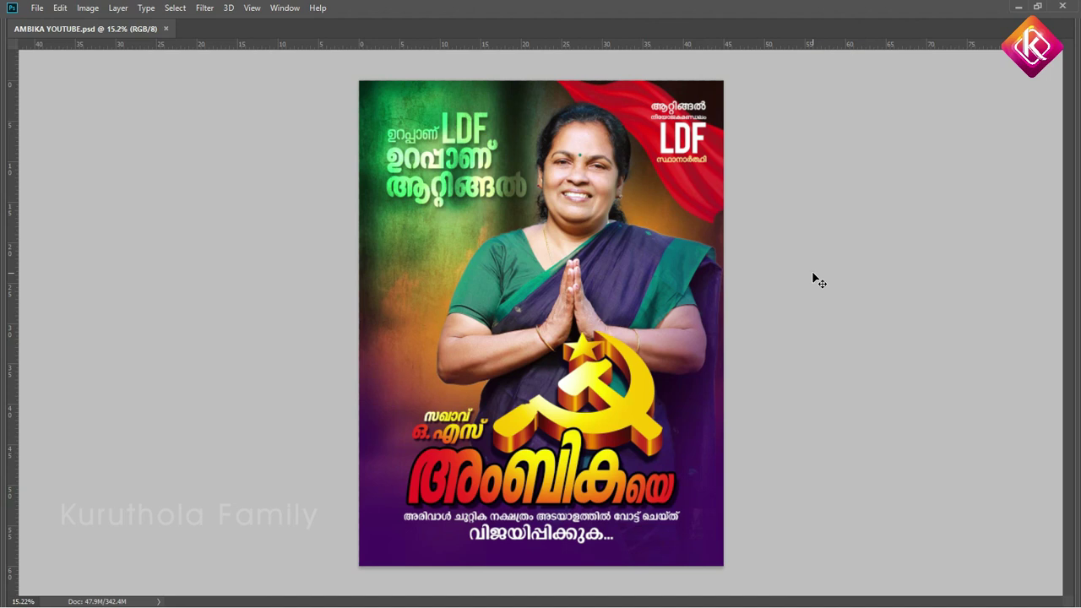